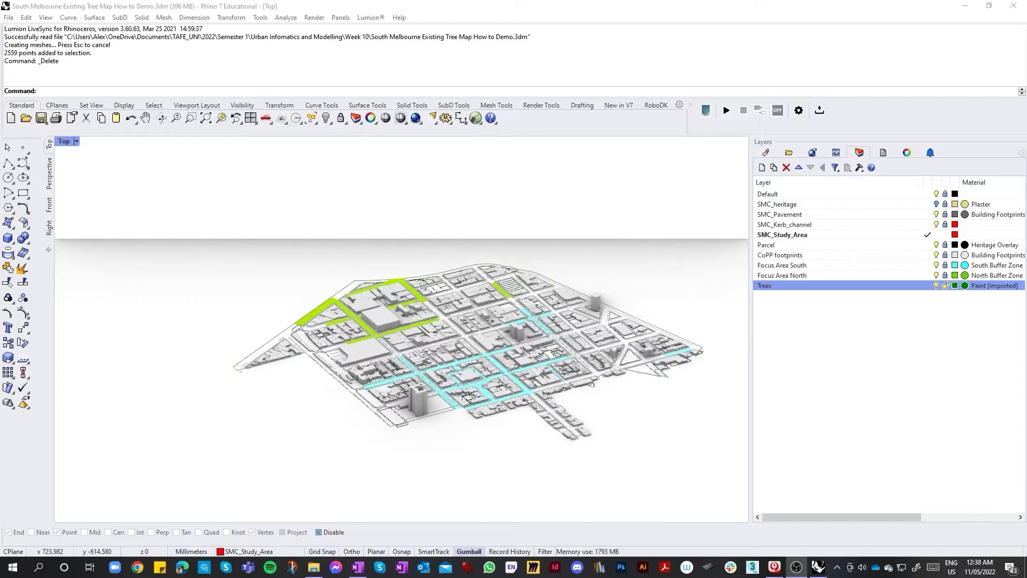
# Examine the South Melbourne city model, including the green north focus area and the cyan south focus area.
pyautogui.scroll(3, 625, 343)
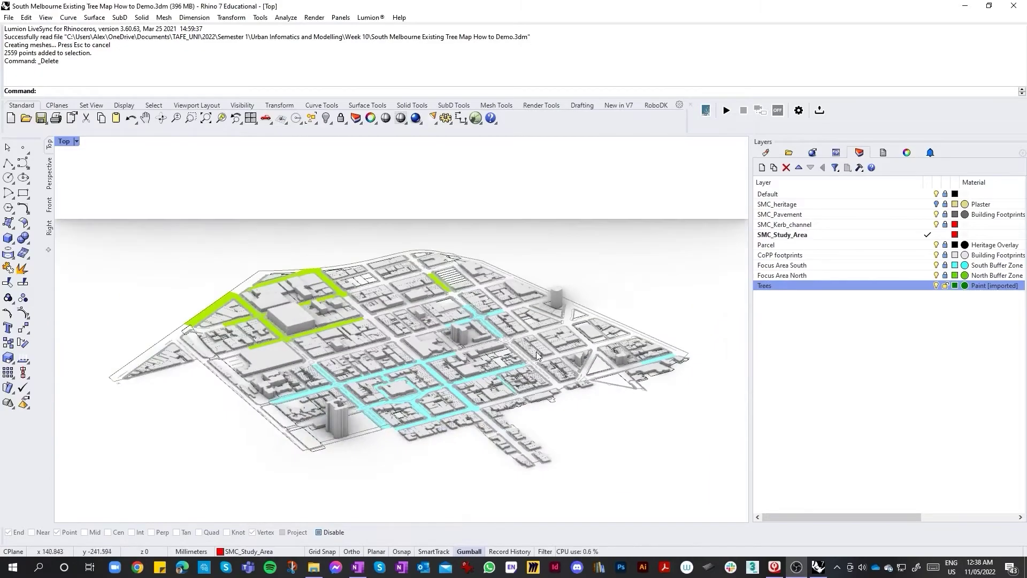
pyautogui.scroll(-3, 315, 365)
pyautogui.scroll(3, 316, 365)
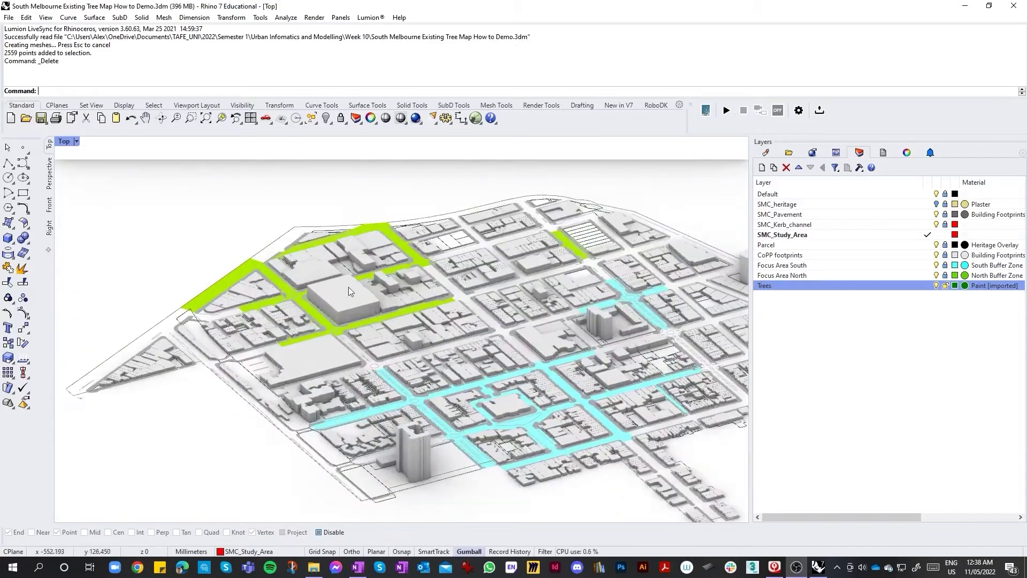
pyautogui.scroll(-5, 428, 317)
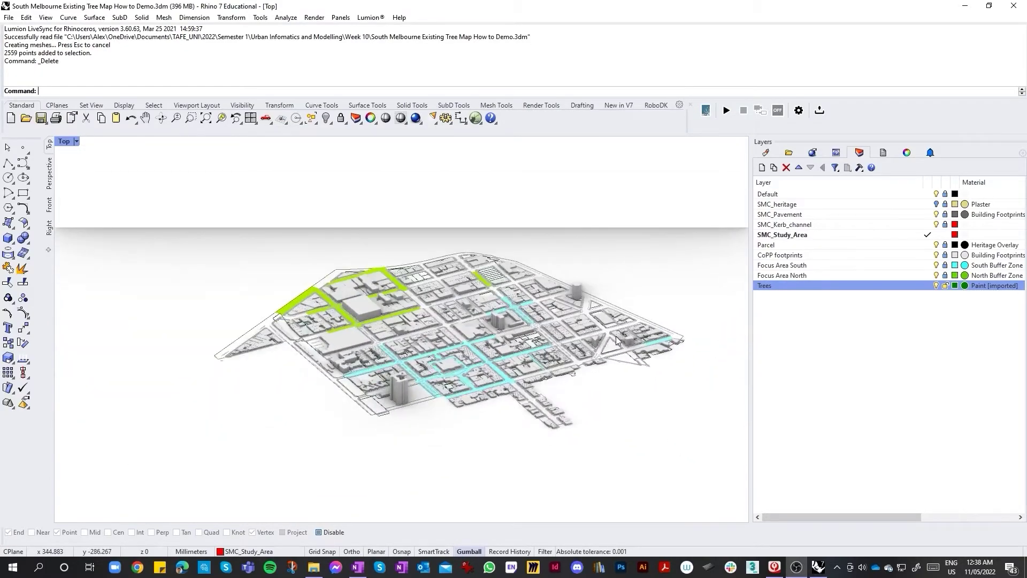
pyautogui.scroll(4, 588, 334)
pyautogui.scroll(-2, 267, 369)
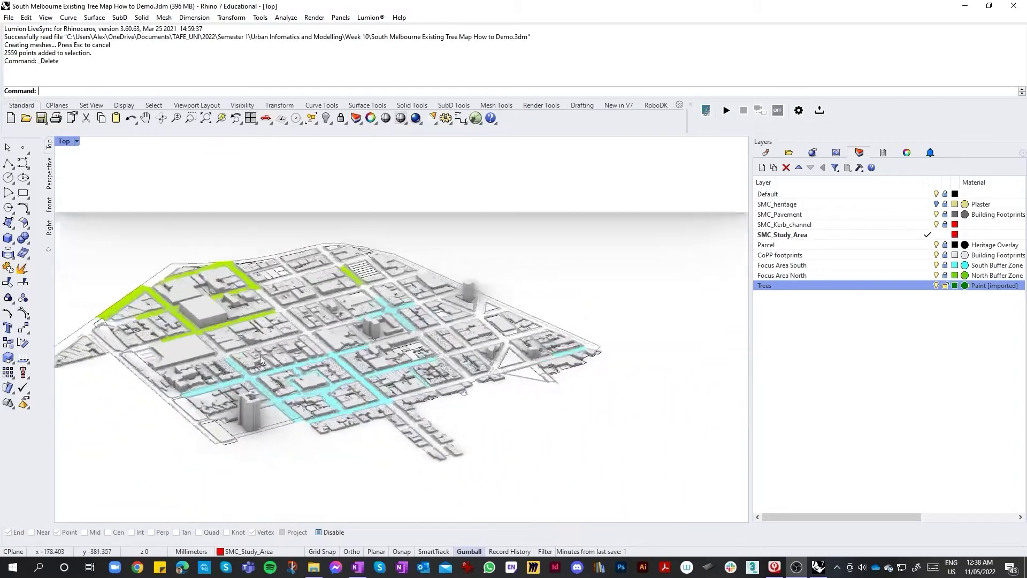
pyautogui.scroll(2, 345, 336)
pyautogui.scroll(-2, 160, 321)
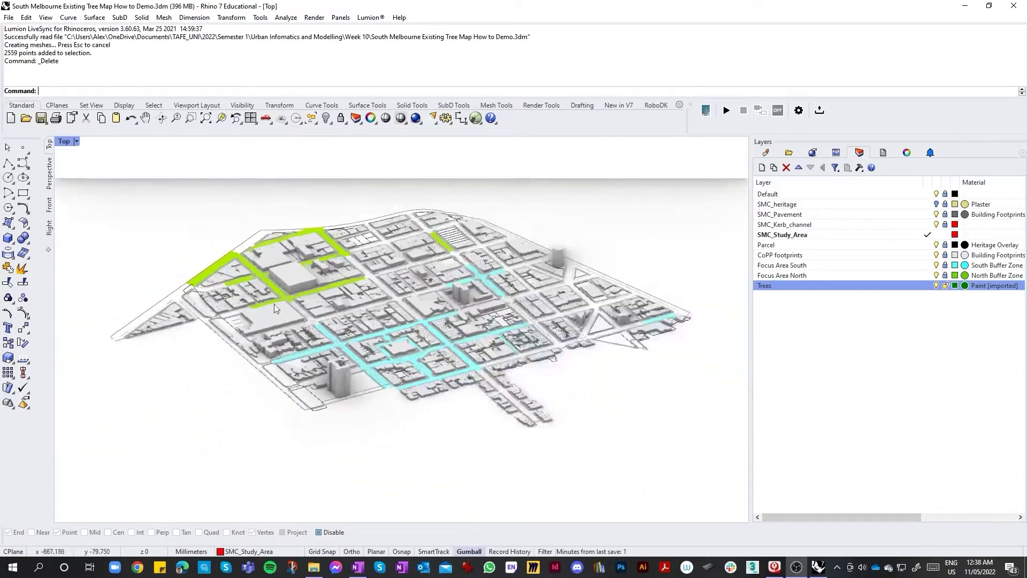
pyautogui.scroll(-2, 274, 304)
pyautogui.scroll(3, 322, 288)
pyautogui.scroll(-1, 323, 288)
pyautogui.scroll(1, 370, 309)
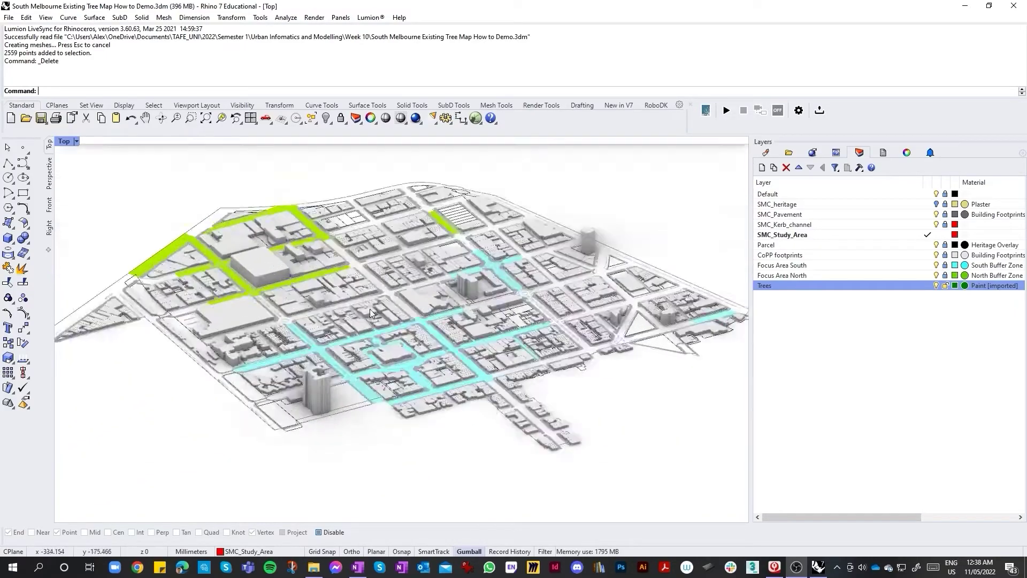
pyautogui.scroll(3, 438, 326)
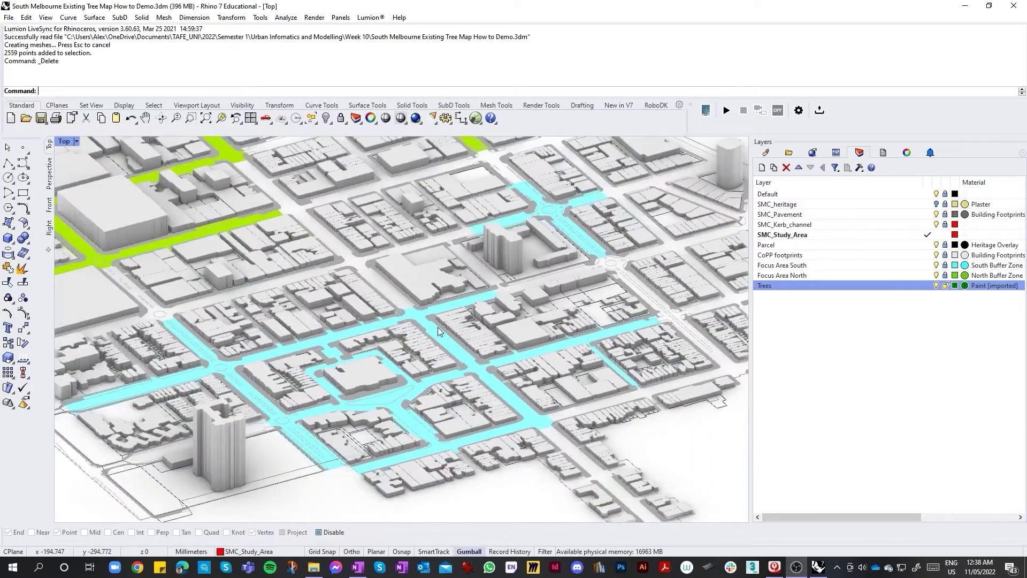
pyautogui.scroll(-3, 436, 325)
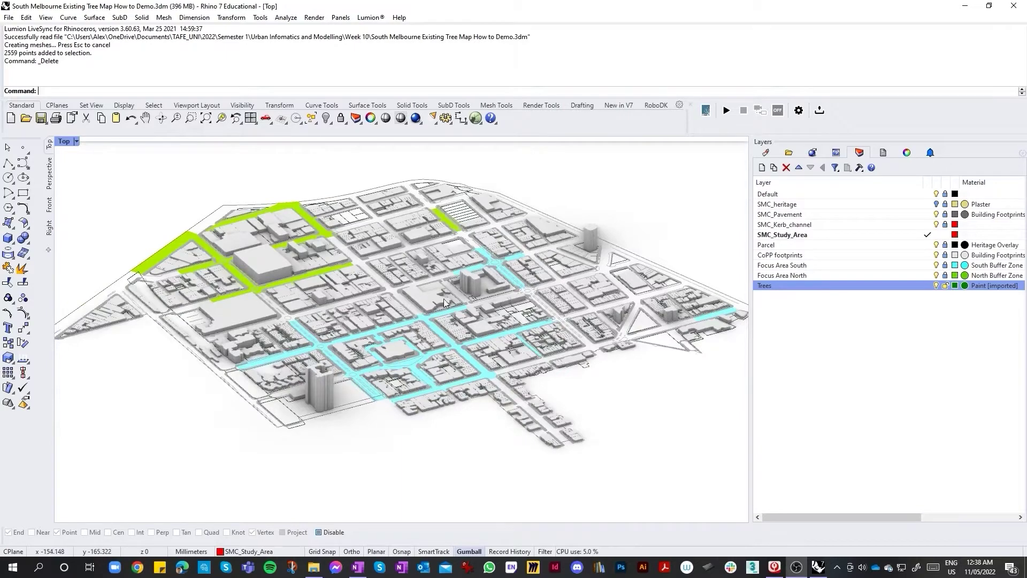
pyautogui.scroll(-2, 415, 307)
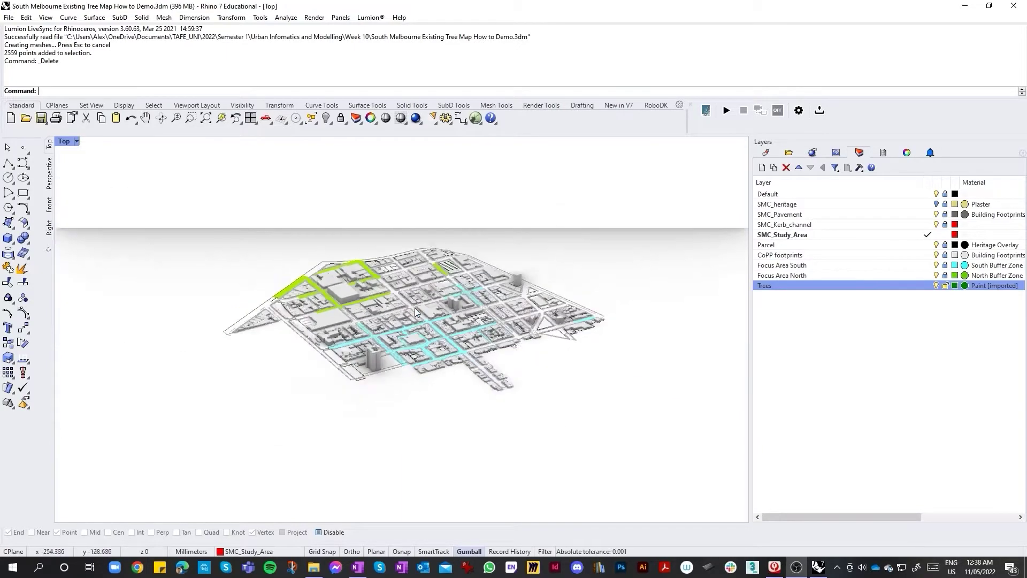
pyautogui.scroll(3, 425, 315)
pyautogui.scroll(-2, 465, 325)
pyautogui.scroll(1, 464, 325)
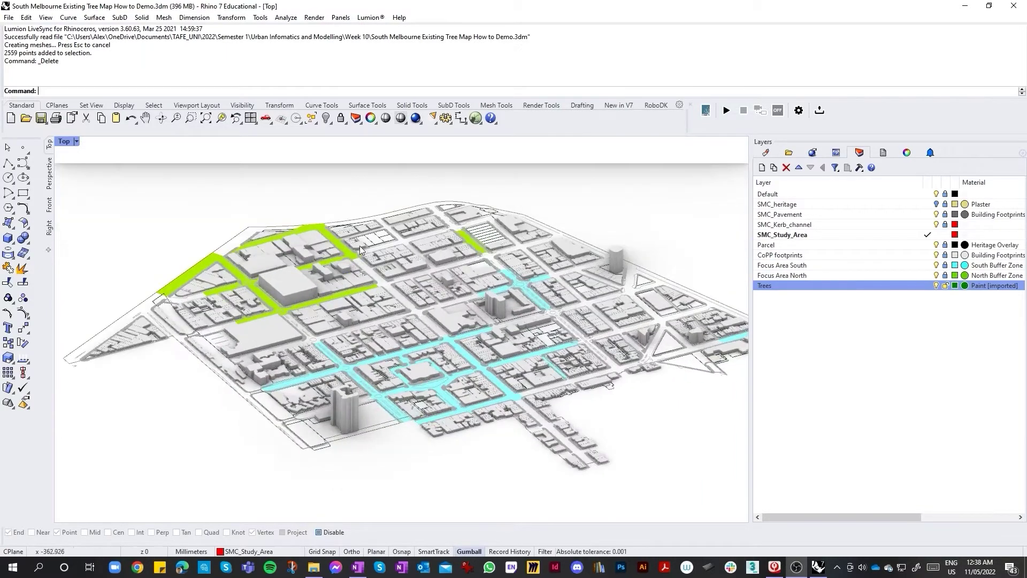
pyautogui.scroll(3, 477, 358)
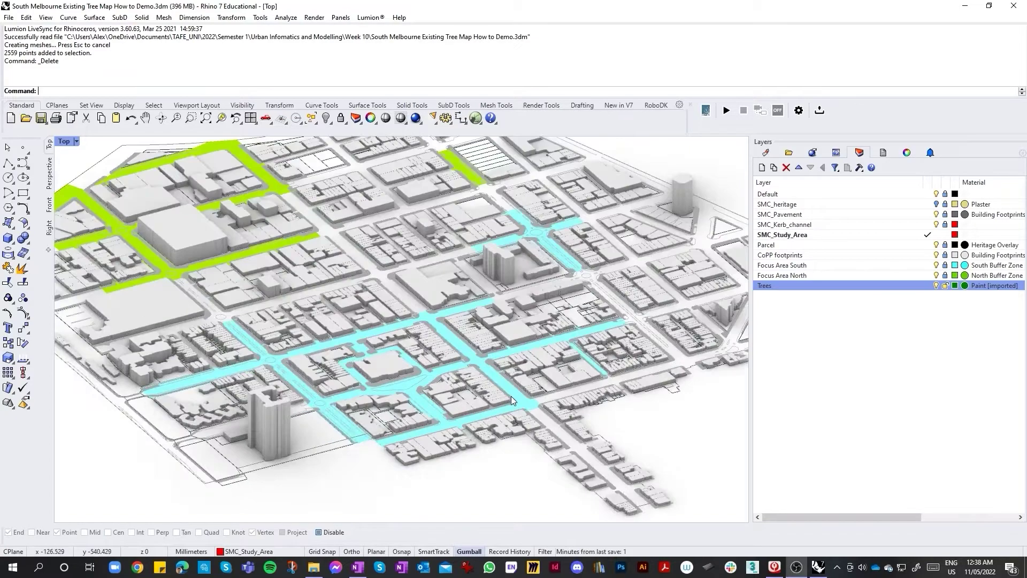
pyautogui.scroll(-3, 511, 396)
pyautogui.scroll(4, 679, 351)
pyautogui.scroll(-3, 642, 358)
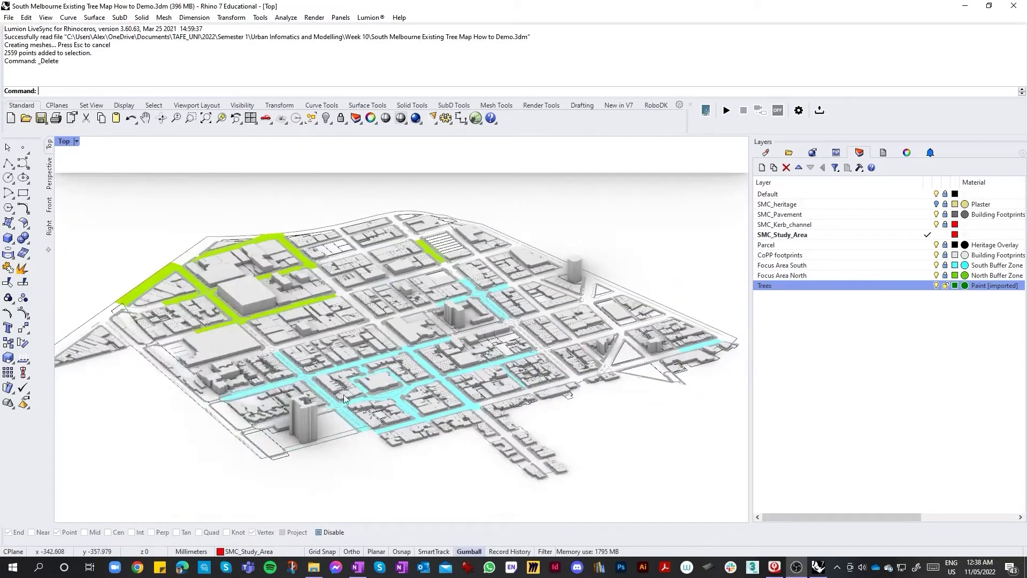
pyautogui.scroll(3, 321, 407)
pyautogui.scroll(-3, 369, 358)
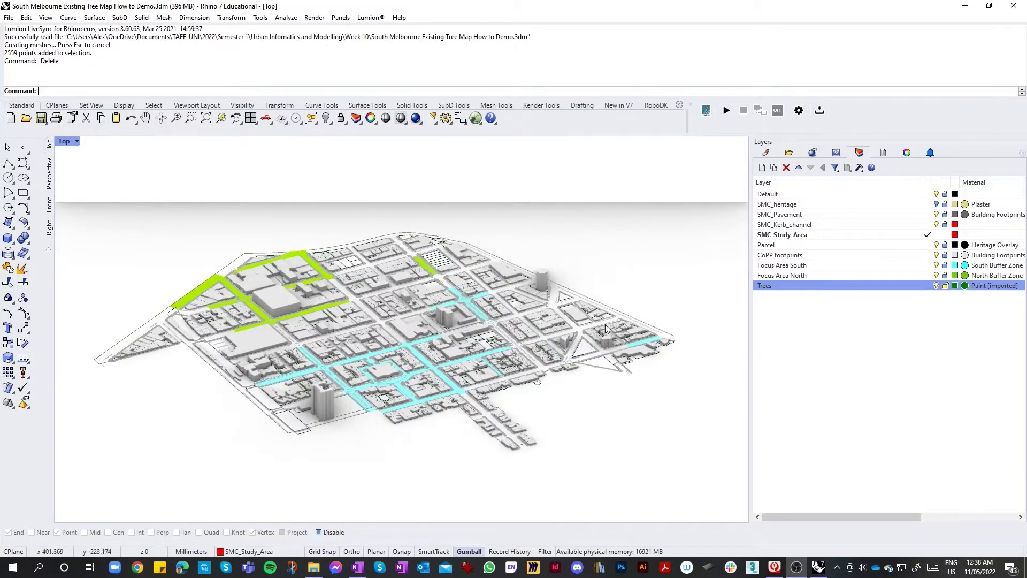
pyautogui.scroll(4, 377, 292)
pyautogui.scroll(-3, 226, 320)
pyautogui.scroll(2, 195, 309)
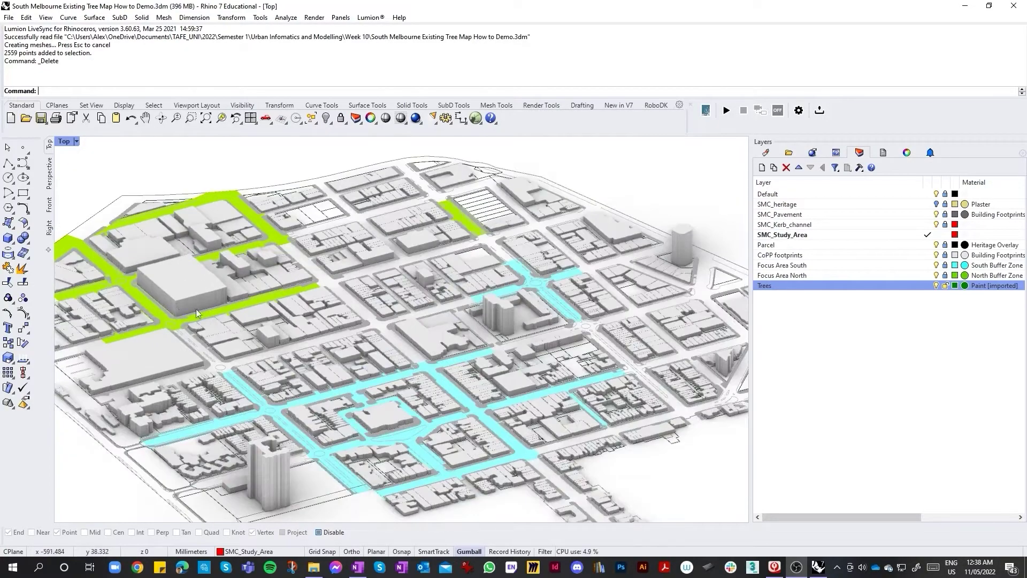
pyautogui.scroll(-1, 128, 296)
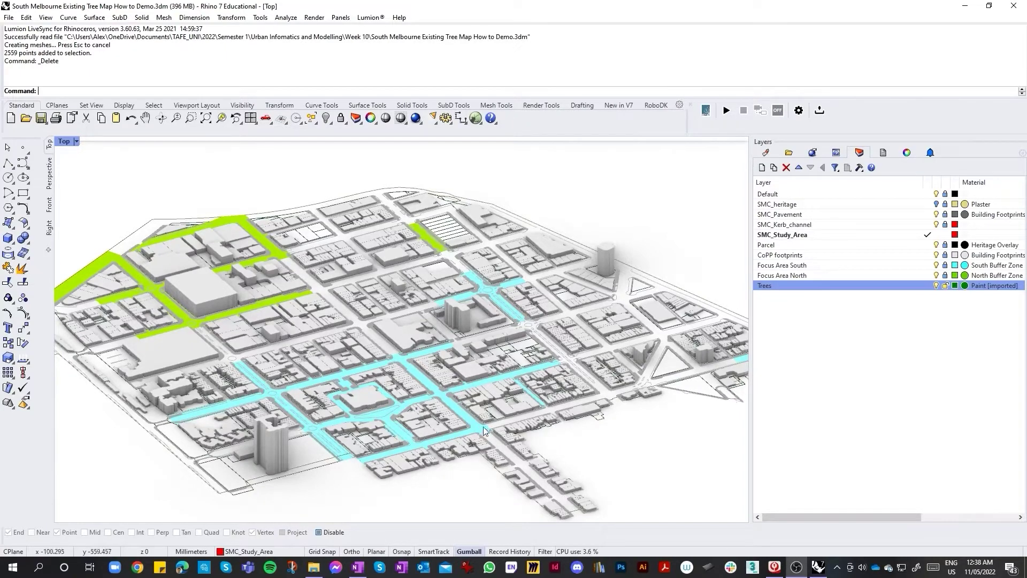
pyautogui.scroll(-2, 441, 352)
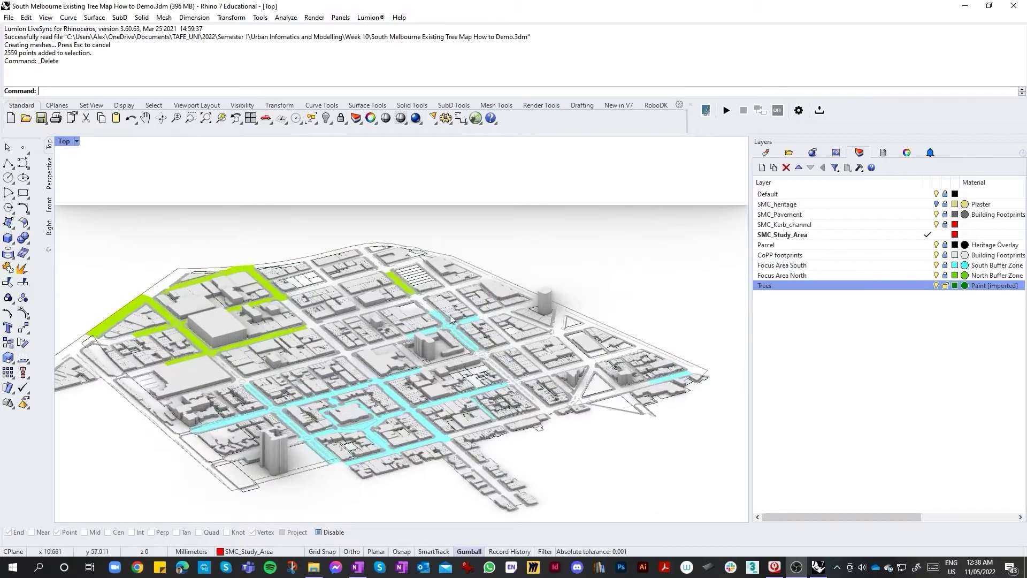
pyautogui.scroll(4, 450, 318)
pyautogui.scroll(-1, 373, 290)
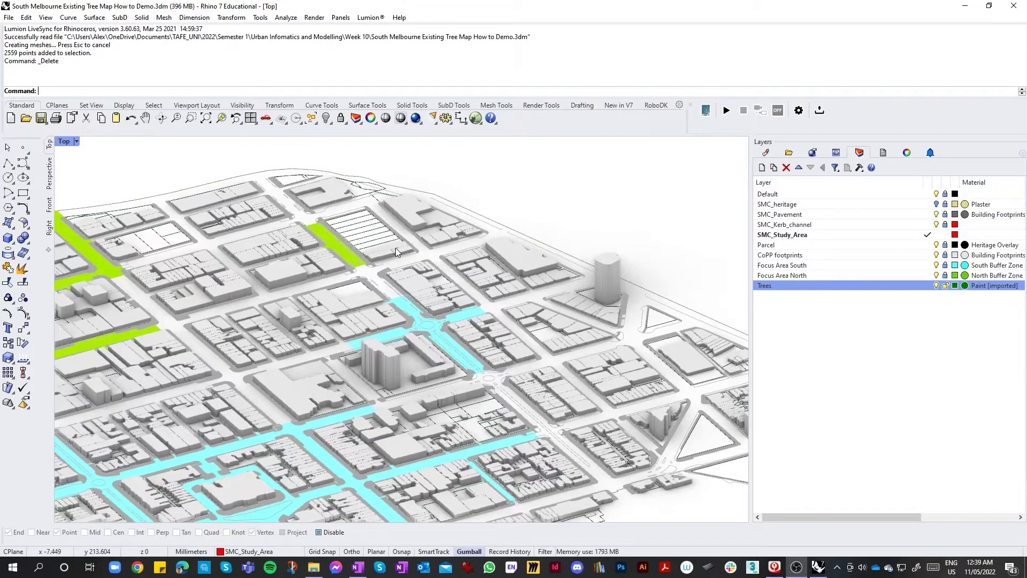
pyautogui.scroll(-2, 400, 251)
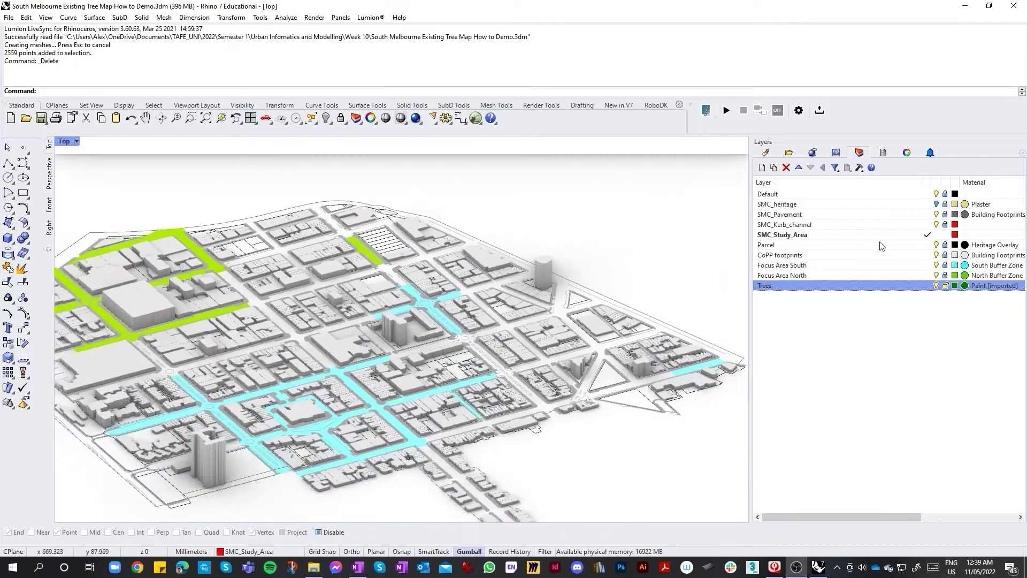
# Show the SMC_heritage layer and examine the heritage parcels around the focus areas, both close up and from above.
pyautogui.click(937, 206)
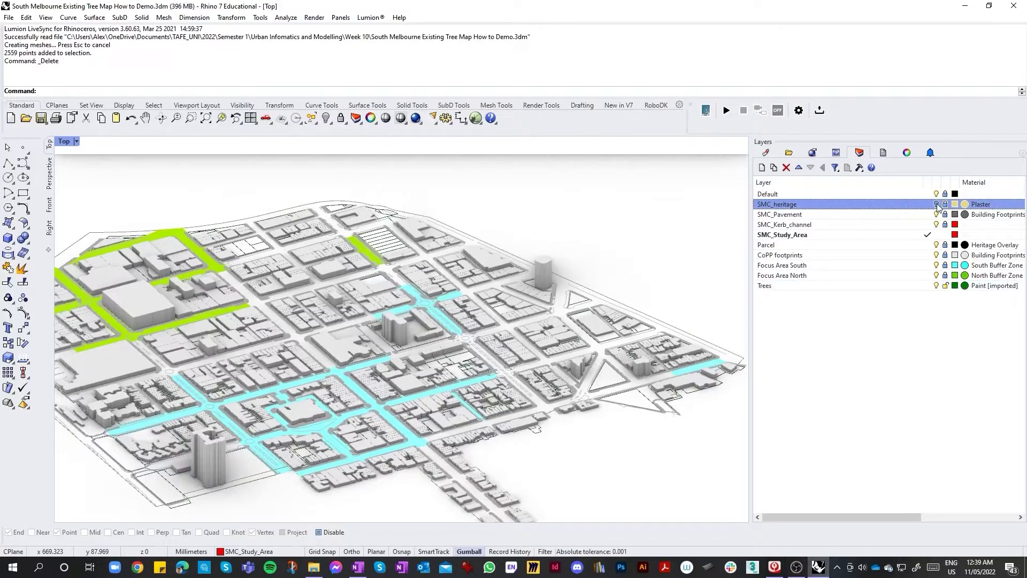
pyautogui.scroll(6, 454, 259)
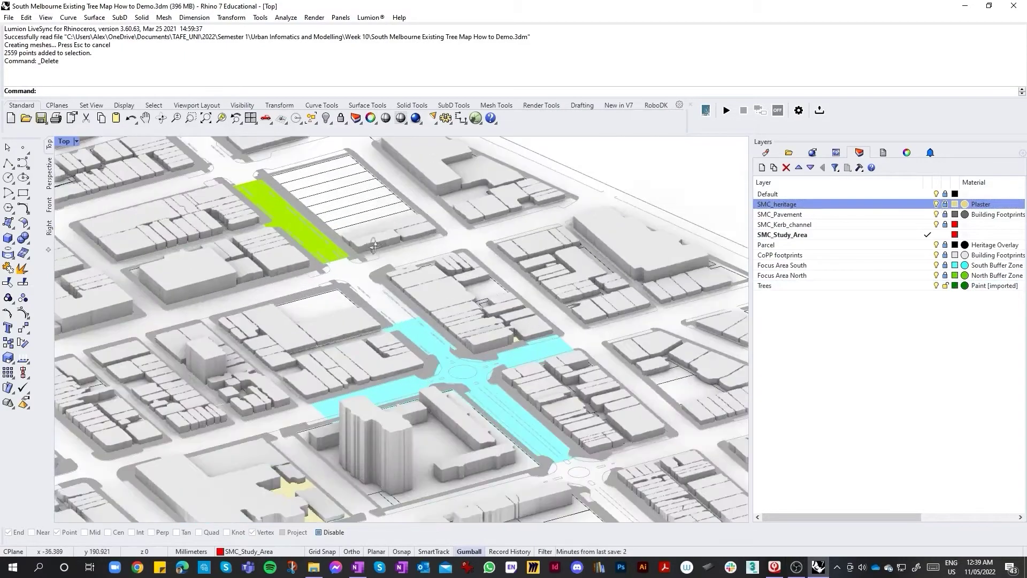
pyautogui.scroll(-4, 453, 259)
pyautogui.scroll(6, 470, 333)
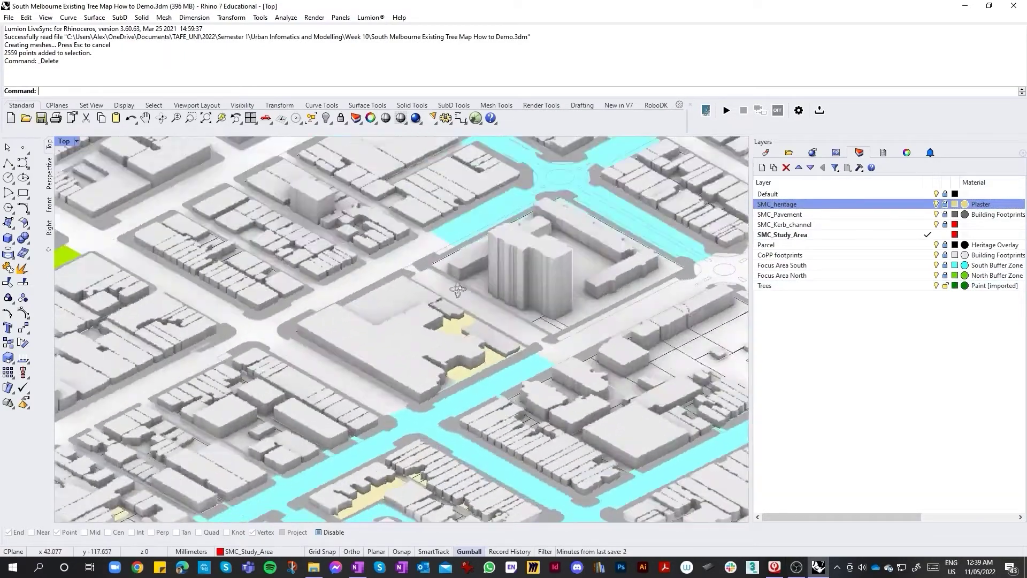
pyautogui.moveTo(458, 290); pyautogui.dragTo(412, 298, button='right')
pyautogui.scroll(-5, 412, 298)
pyautogui.scroll(6, 553, 305)
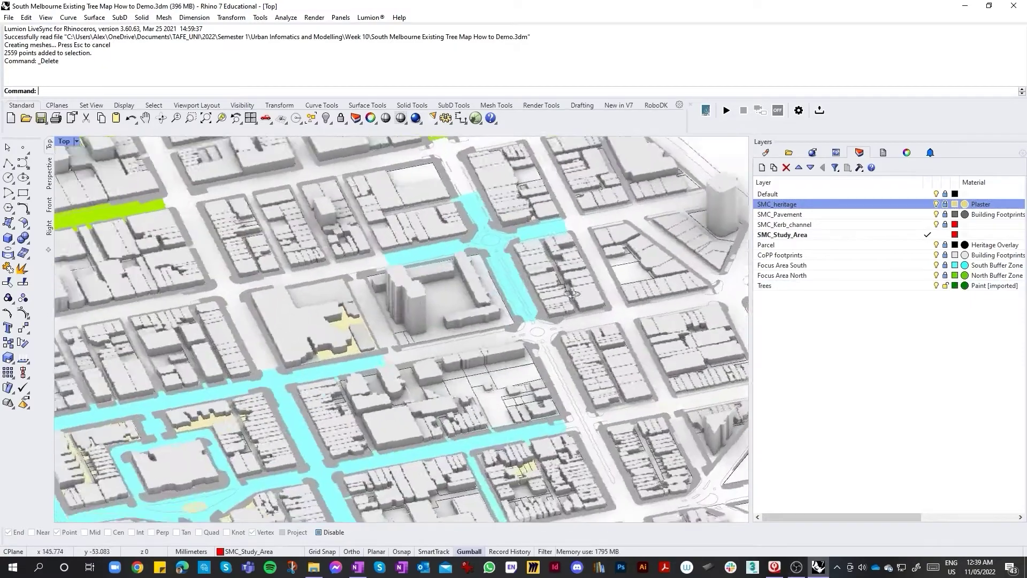
pyautogui.scroll(-5, 609, 323)
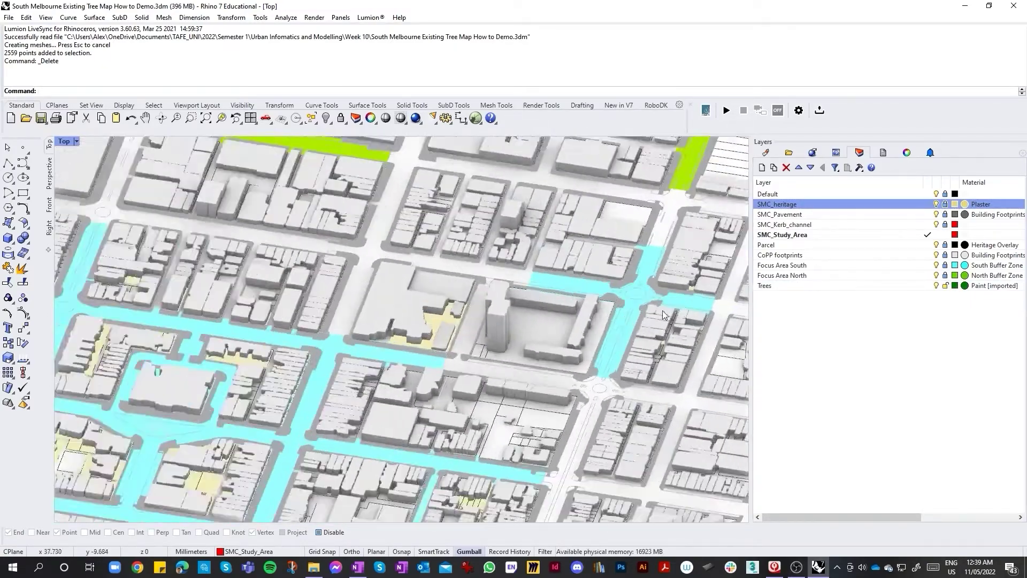
pyautogui.scroll(8, 662, 311)
pyautogui.scroll(-6, 661, 346)
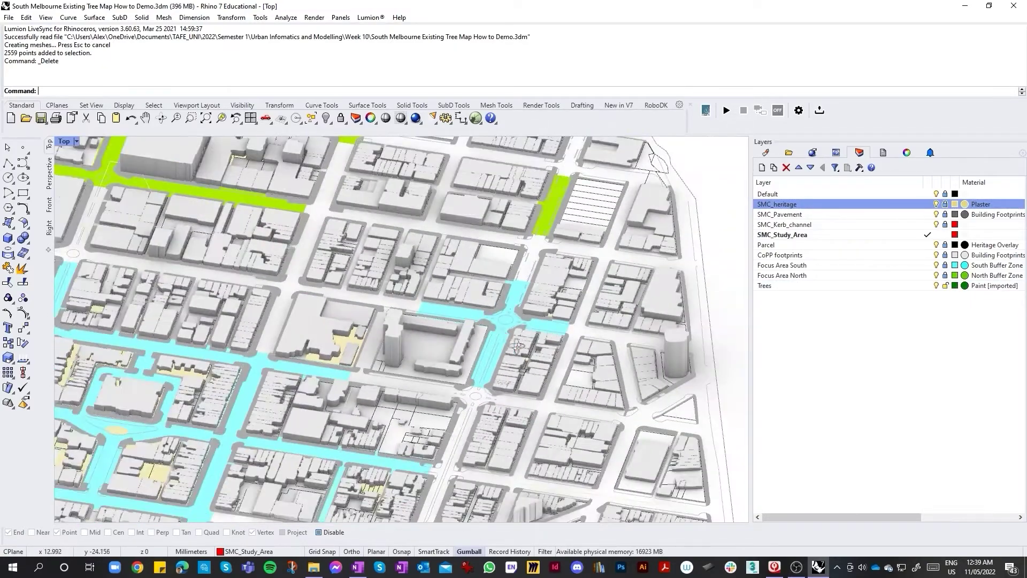
pyautogui.scroll(2, 392, 376)
pyautogui.scroll(5, 392, 376)
pyautogui.scroll(-3, 282, 313)
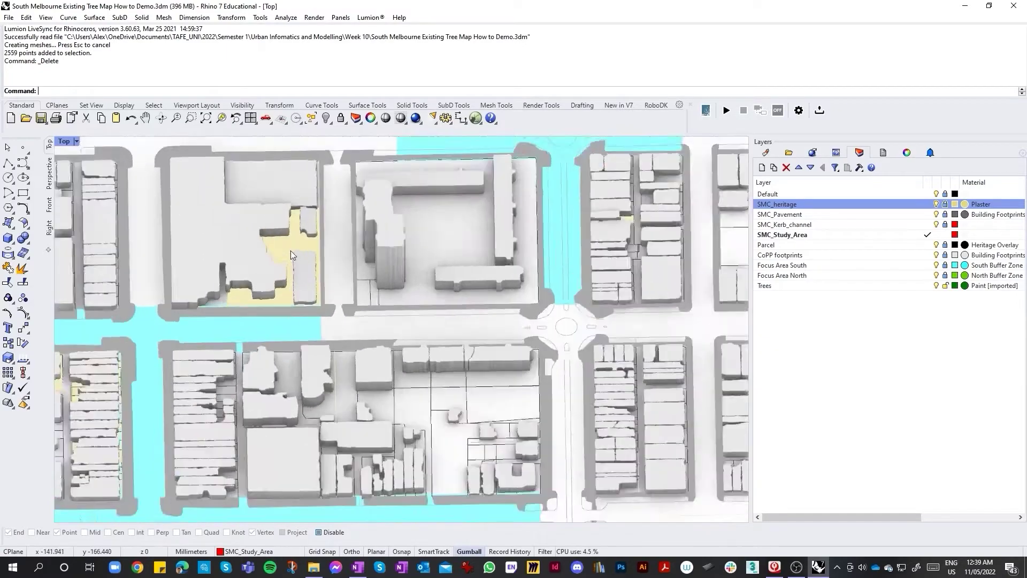
pyautogui.scroll(5, 290, 250)
pyautogui.scroll(-5, 281, 262)
pyautogui.scroll(8, 410, 259)
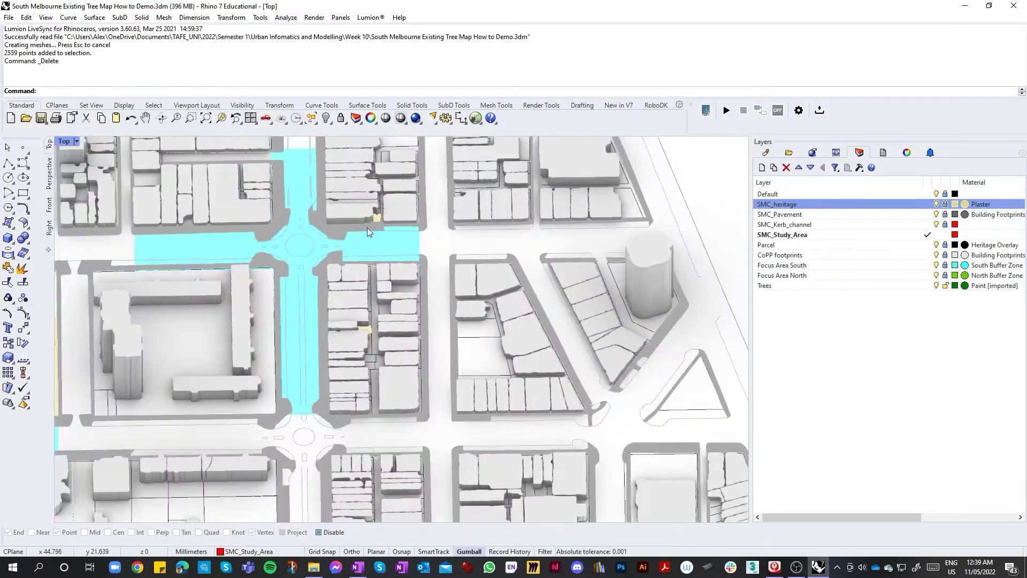
pyautogui.scroll(-5, 407, 213)
pyautogui.scroll(6, 384, 388)
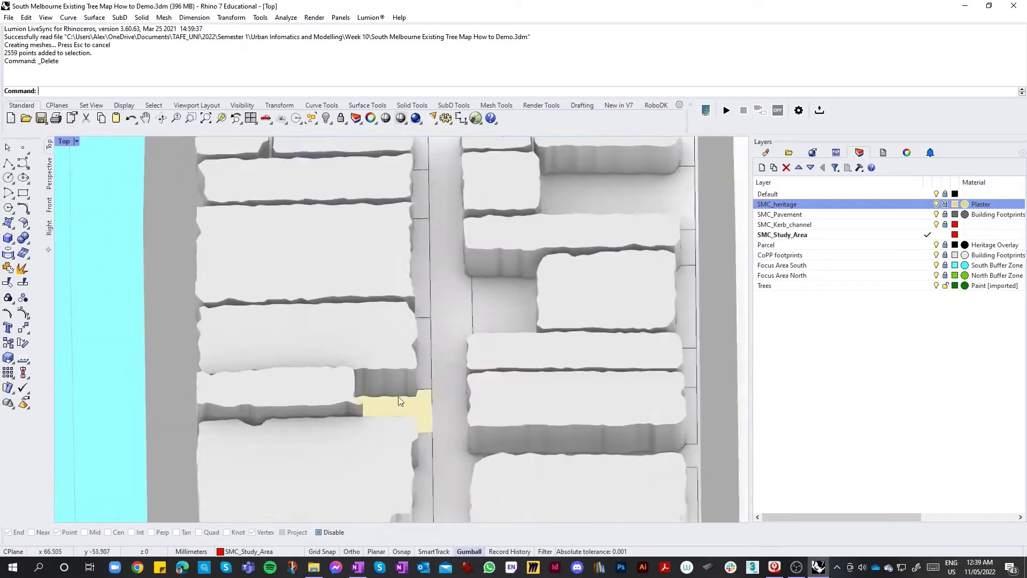
pyautogui.scroll(-5, 417, 420)
pyautogui.scroll(4, 249, 429)
pyautogui.scroll(2, 189, 358)
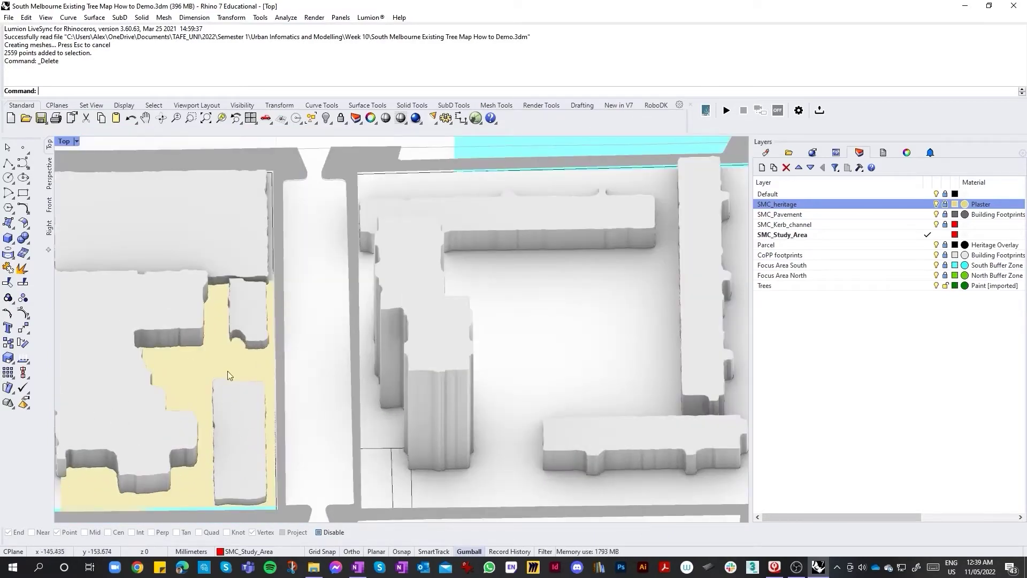
pyautogui.scroll(-6, 279, 374)
pyautogui.scroll(4, 208, 445)
pyautogui.scroll(-4, 305, 382)
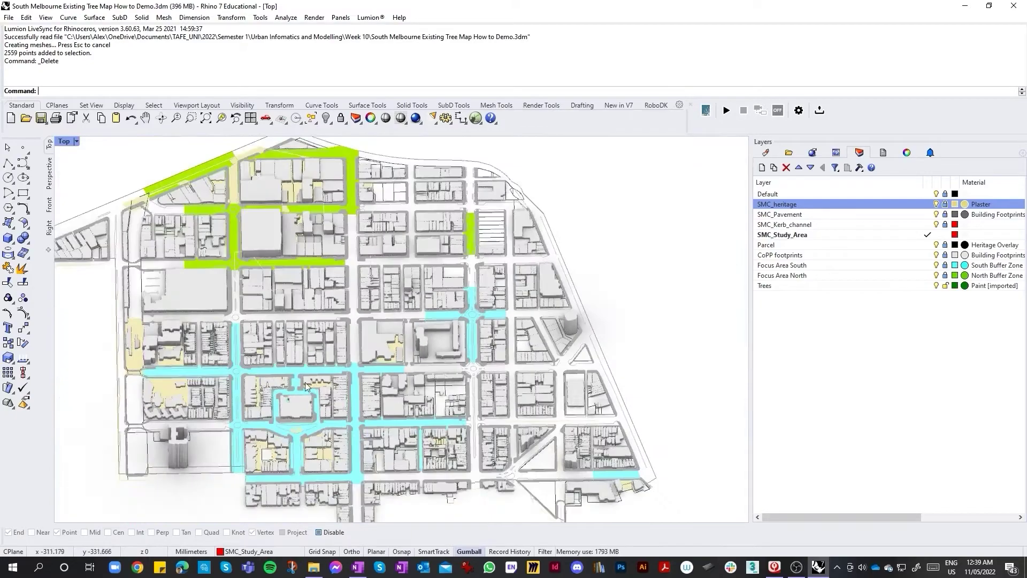
pyautogui.scroll(4, 177, 436)
pyautogui.scroll(3, 152, 378)
pyautogui.scroll(-5, 287, 334)
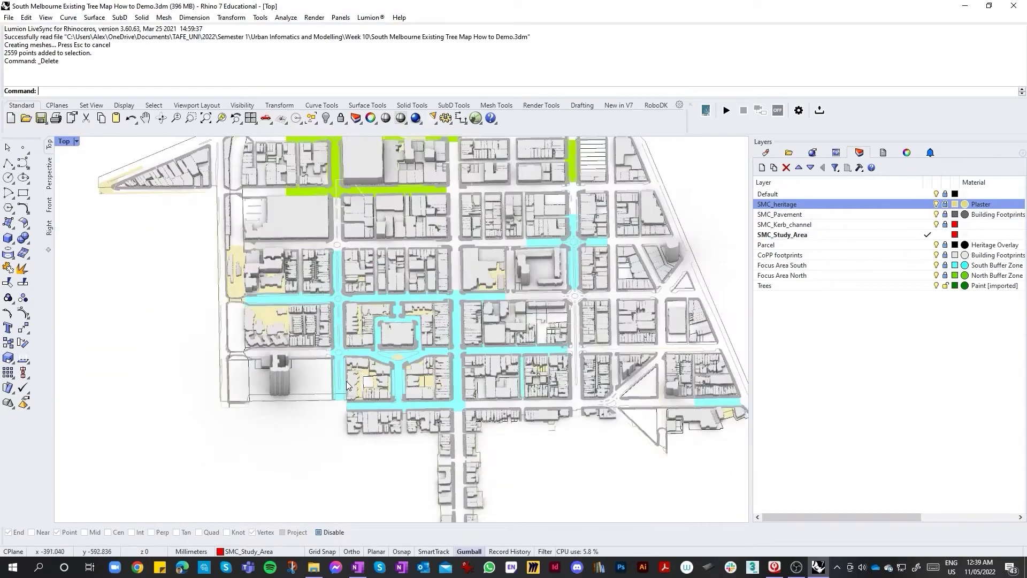
pyautogui.scroll(3, 432, 338)
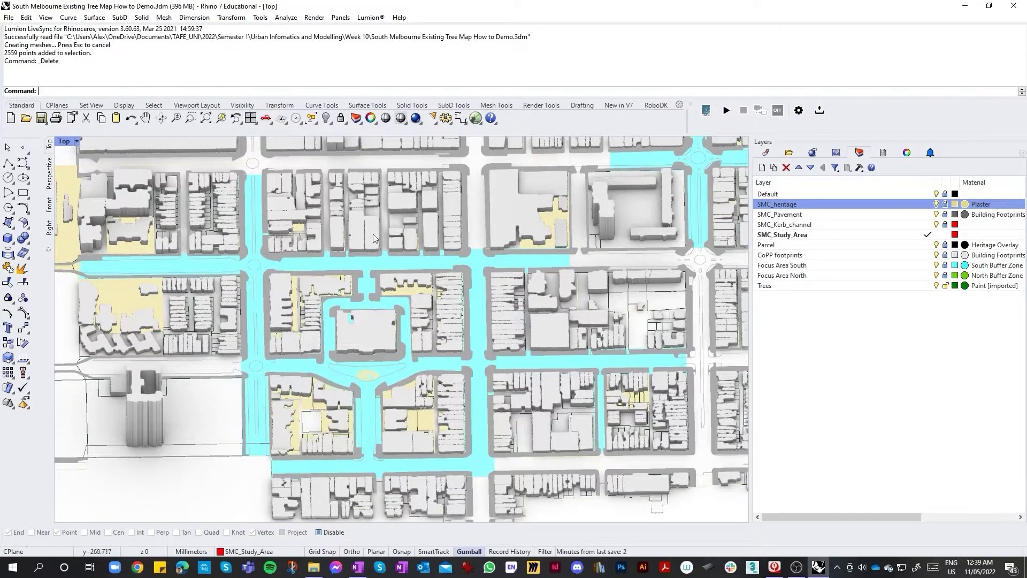
# Return to an angled overview of the city model and hide the SMC_heritage layer.
pyautogui.keyDown('ctrl'); pyautogui.keyDown('shift'); pyautogui.moveTo(345, 233); pyautogui.dragTo(493, 322, button='right'); pyautogui.keyUp('shift'); pyautogui.keyUp('ctrl')
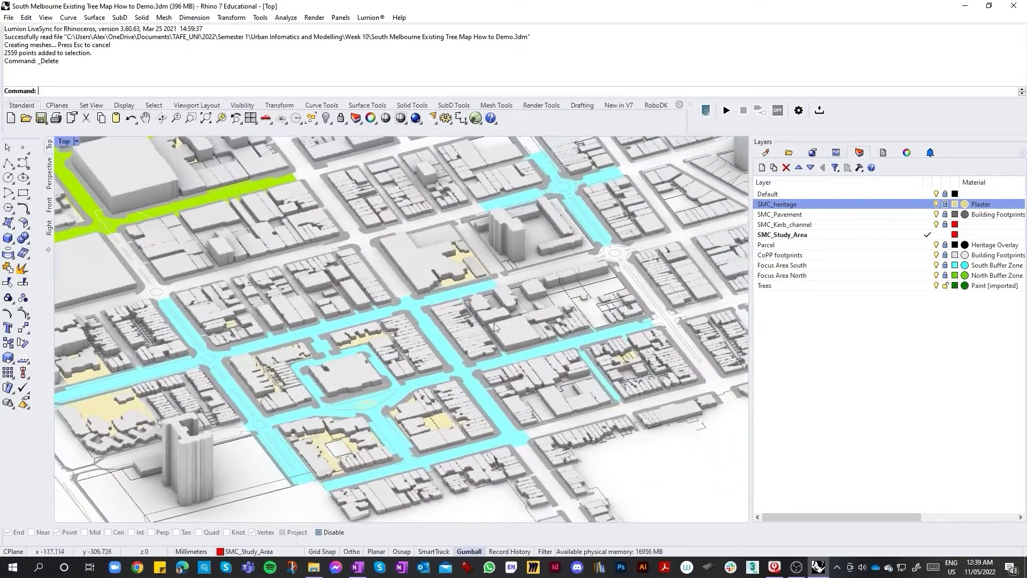
pyautogui.scroll(-5, 507, 305)
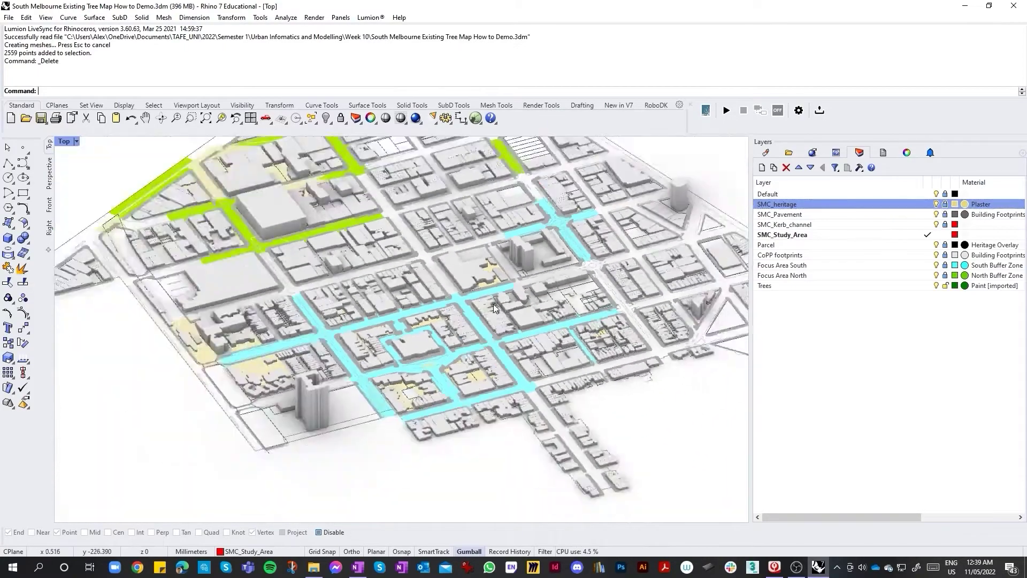
pyautogui.scroll(4, 573, 307)
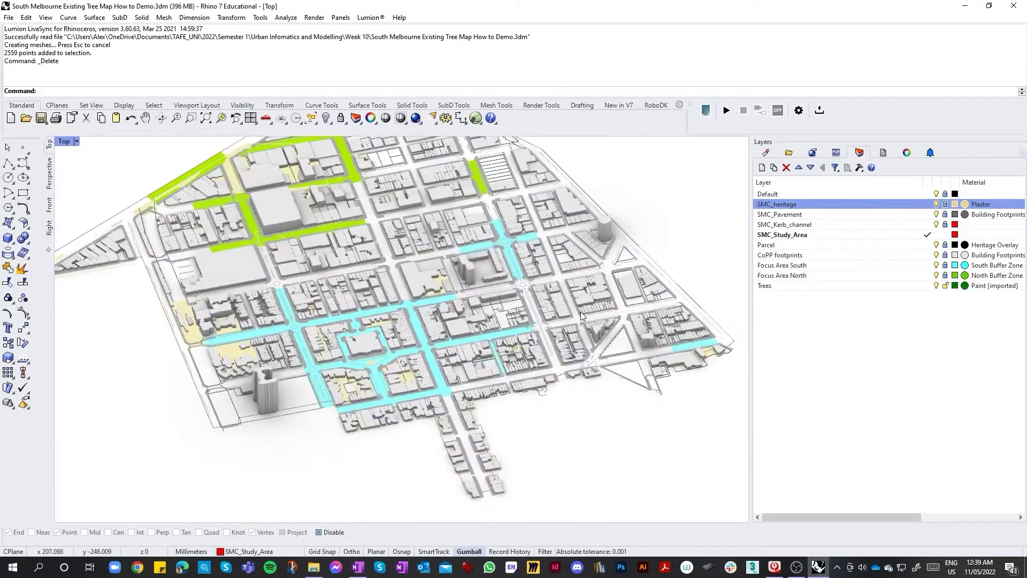
pyautogui.click(935, 206)
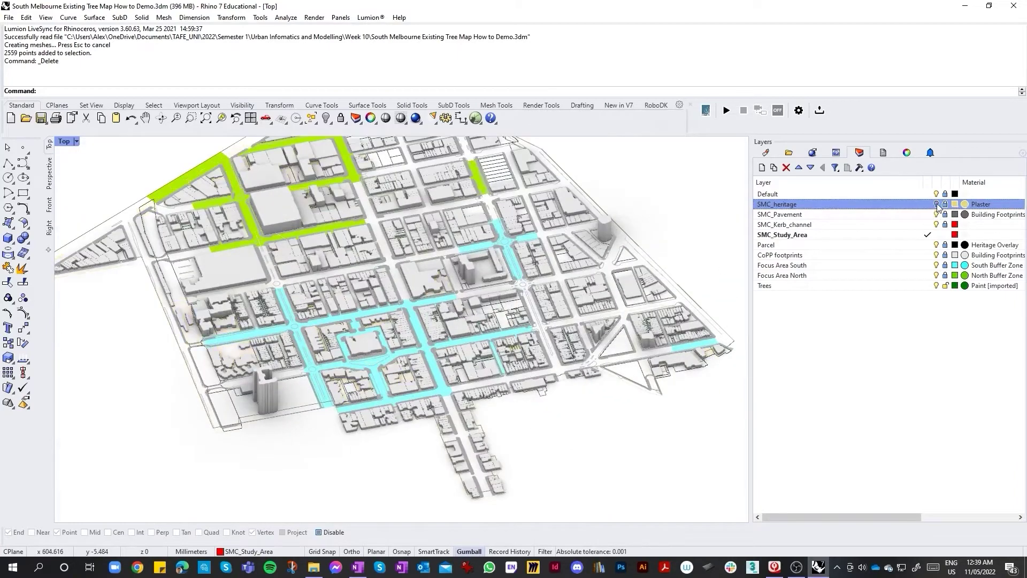
# Make the existing Trees layer current and delete it from the model.
pyautogui.click(922, 288)
pyautogui.click(922, 288)
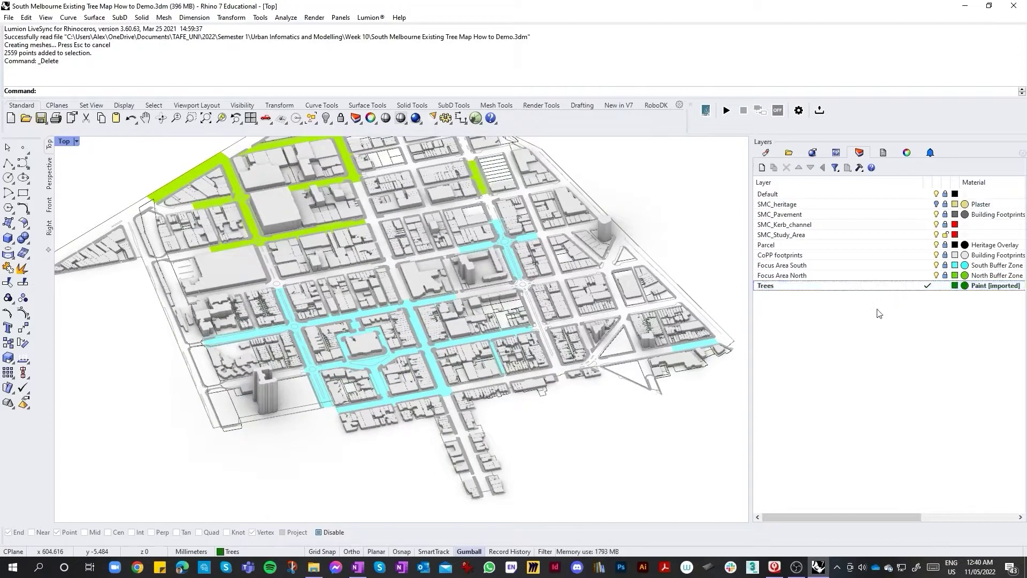
pyautogui.rightClick(880, 290)
pyautogui.click(880, 289)
pyautogui.rightClick(856, 289)
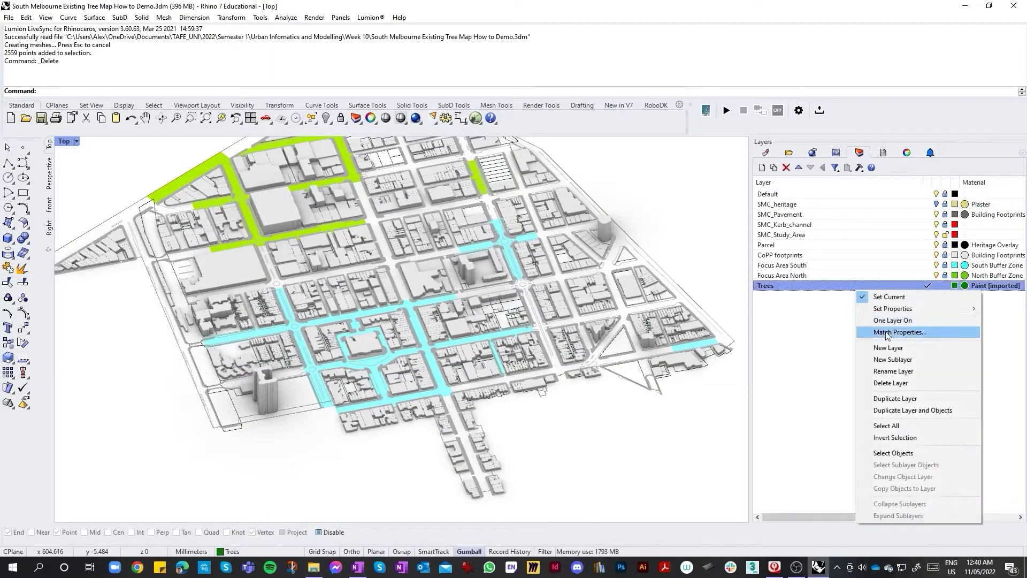
pyautogui.click(898, 383)
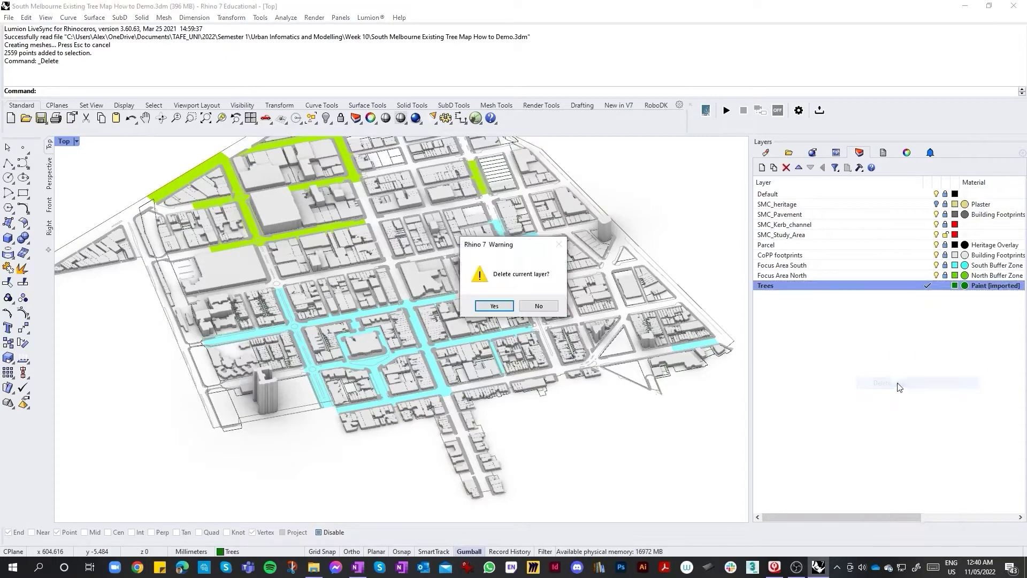
pyautogui.click(494, 305)
# Examine the streets of the cyan south and green north focus areas, both close up and in overview.
pyautogui.scroll(3, 355, 341)
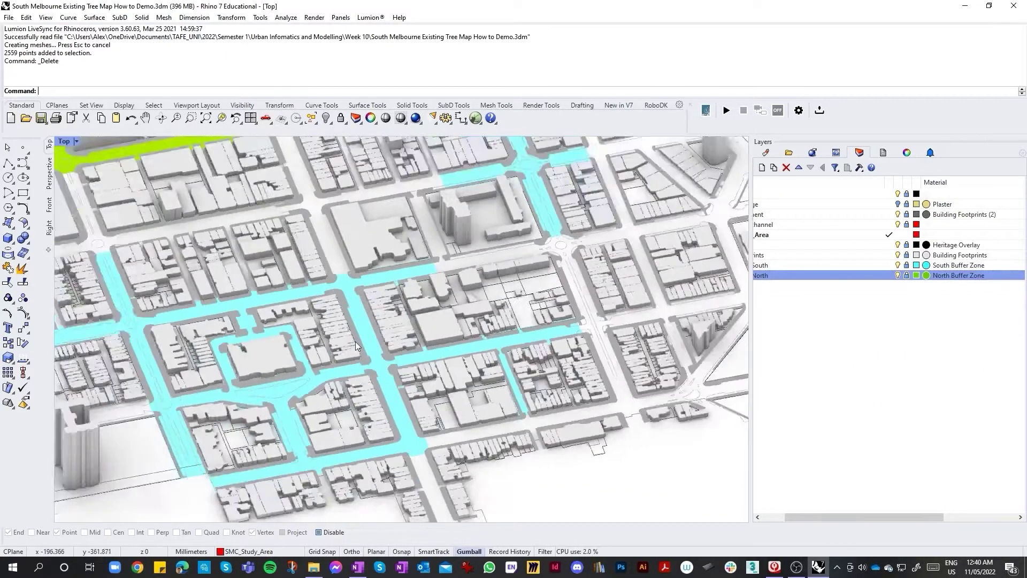
pyautogui.scroll(-3, 355, 345)
pyautogui.scroll(3, 355, 344)
pyautogui.scroll(-4, 381, 347)
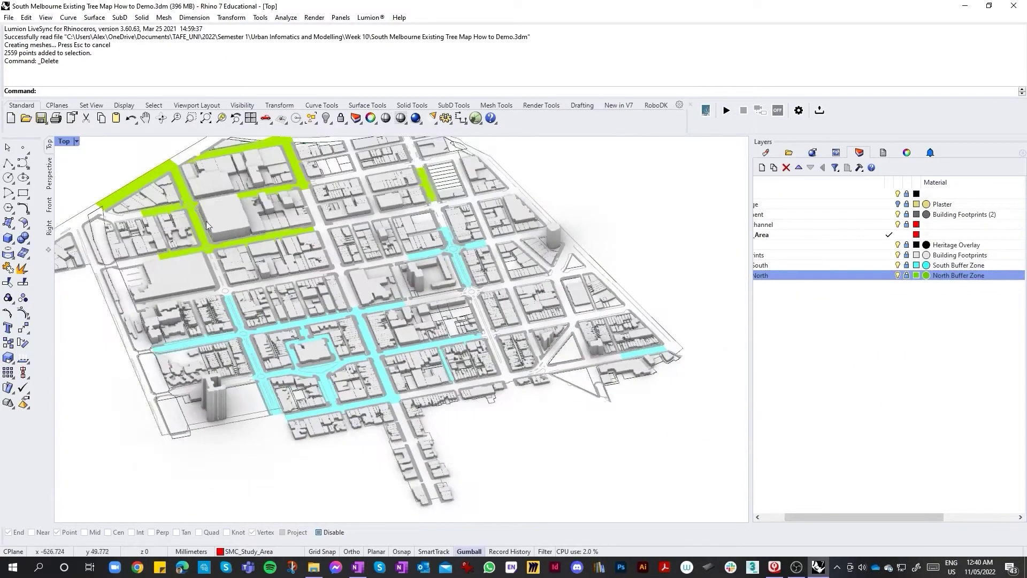
pyautogui.scroll(3, 282, 233)
pyautogui.scroll(-4, 319, 283)
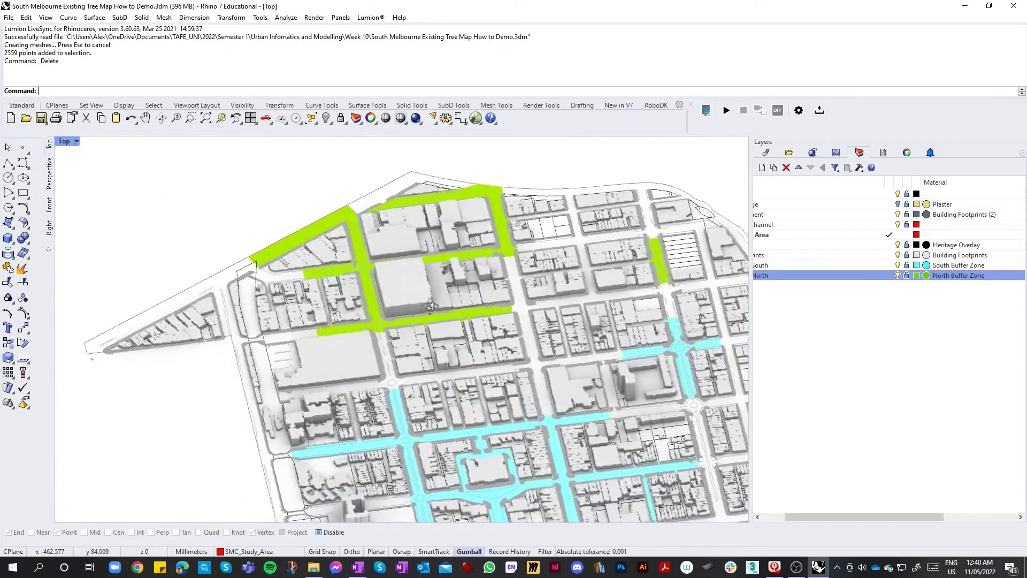
pyautogui.scroll(2, 488, 396)
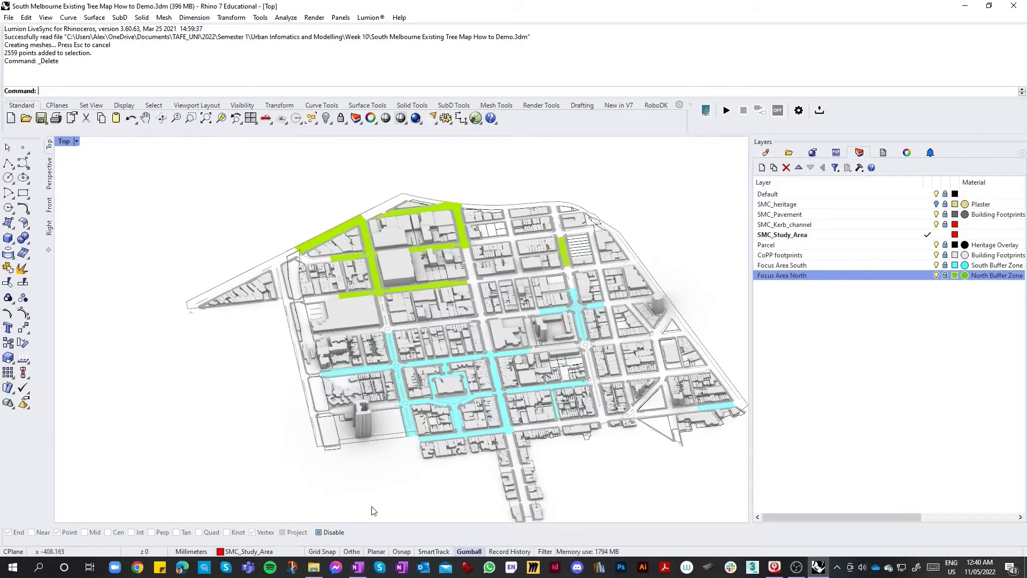
# Switch to File Explorer and open the Dxf's folder inside Week 9 of Urban Infomatics and Modelling.
pyautogui.click(314, 566)
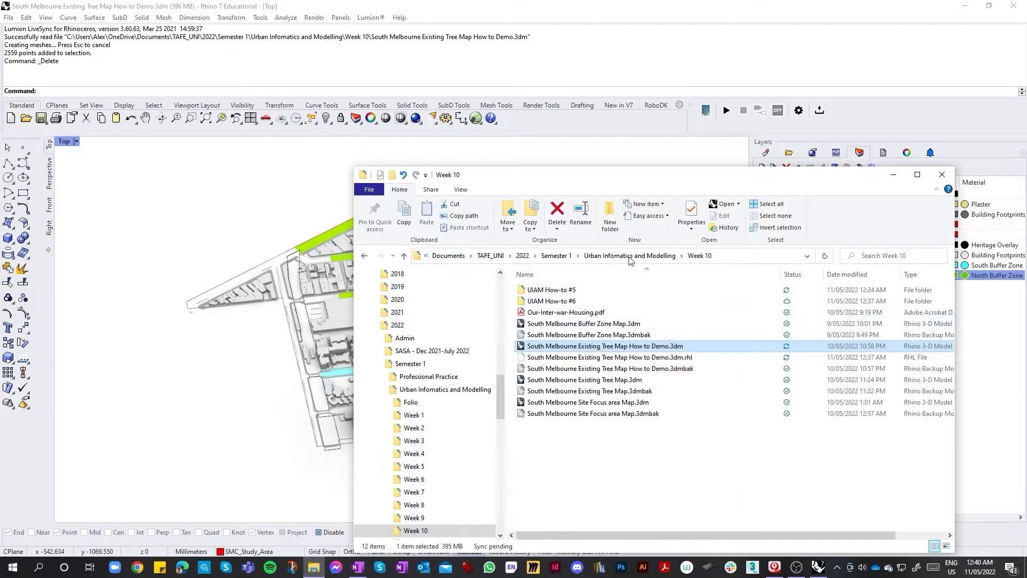
pyautogui.click(631, 256)
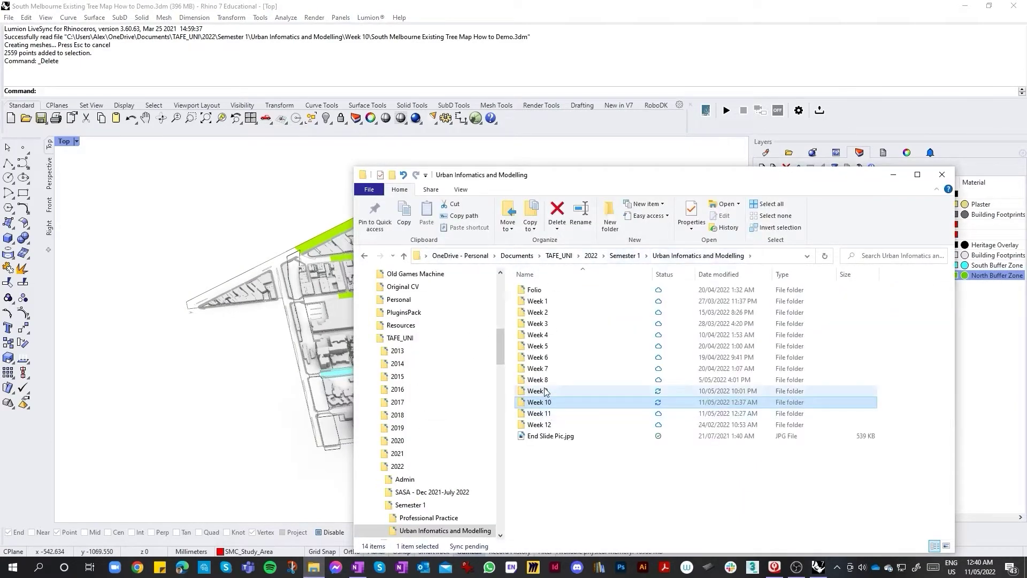
pyautogui.doubleClick(545, 391)
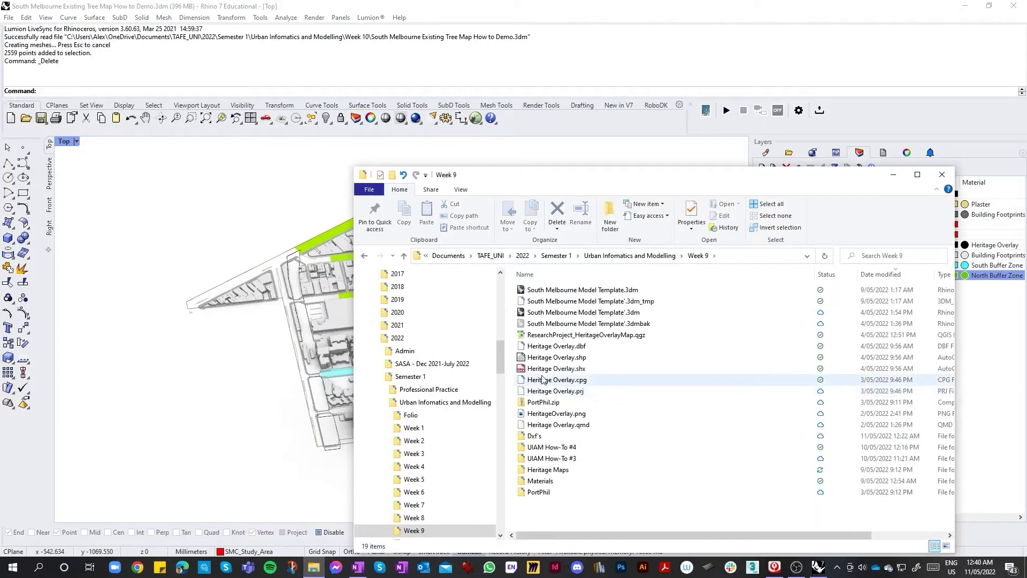
pyautogui.doubleClick(556, 440)
# Bring Trees.dxf from the Dxf's folder into the Rhino model using the Import file option.
pyautogui.moveTo(722, 184); pyautogui.dragTo(983, 196)
pyautogui.click(813, 461)
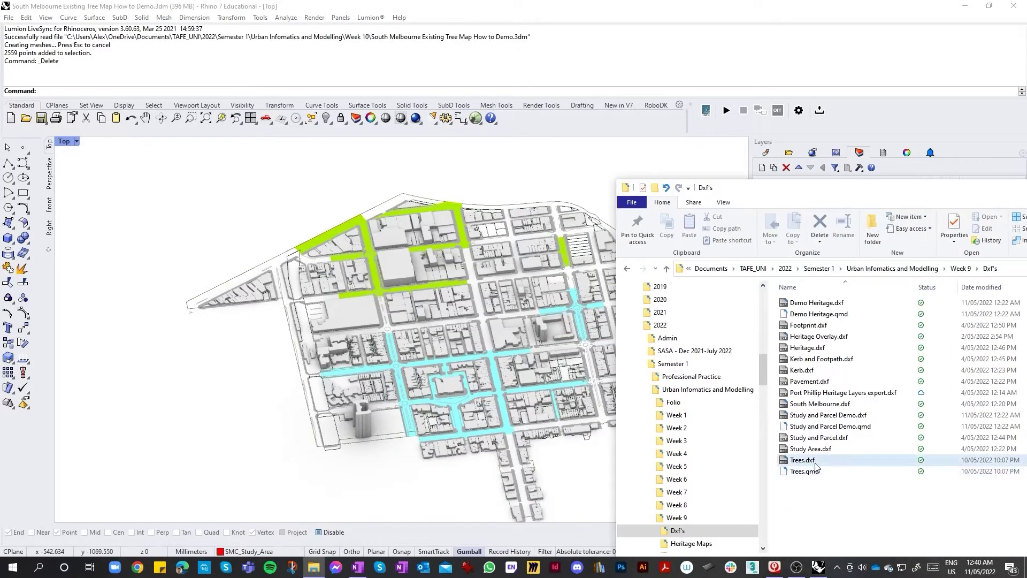
pyautogui.click(813, 463)
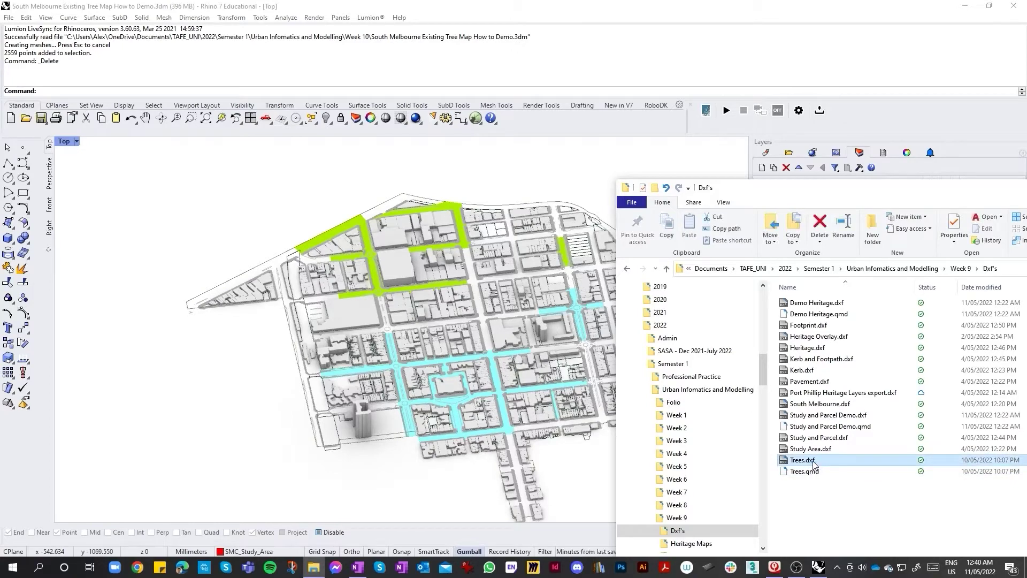
pyautogui.moveTo(814, 463); pyautogui.dragTo(231, 431)
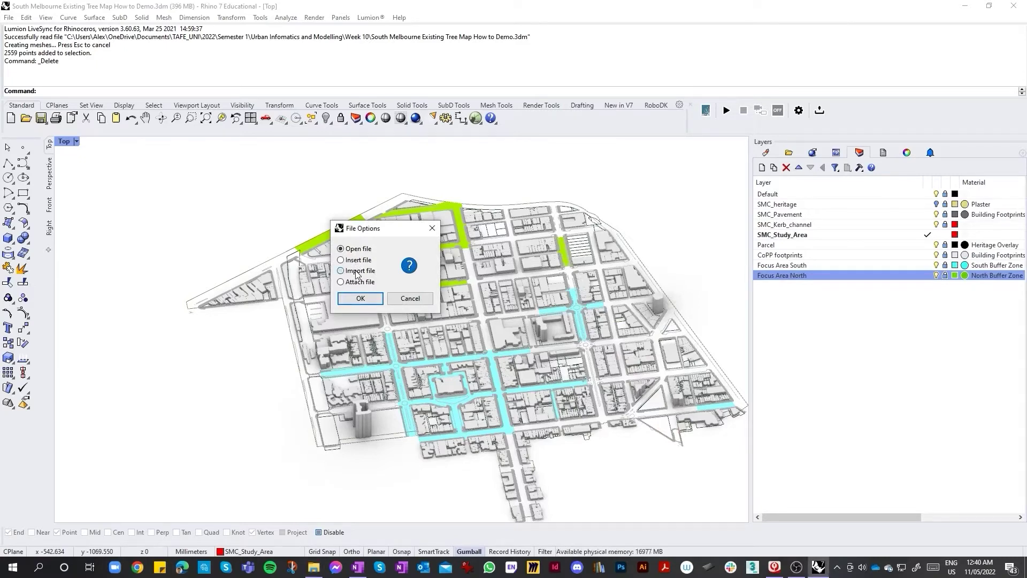
pyautogui.click(357, 274)
pyautogui.click(366, 299)
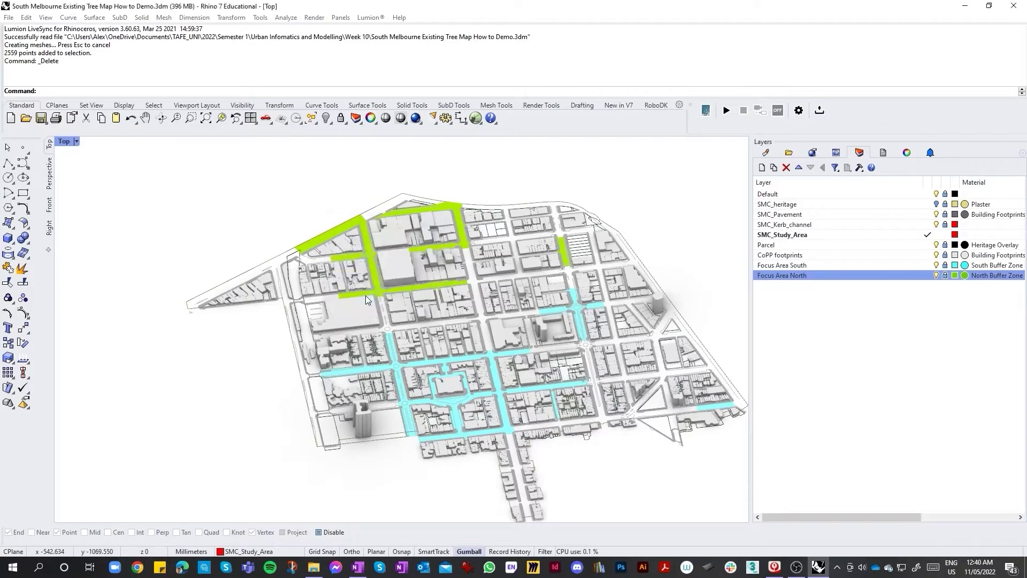
# Keep both model and layout units at Millimeters in the DXF import options and run the import.
pyautogui.click(522, 310)
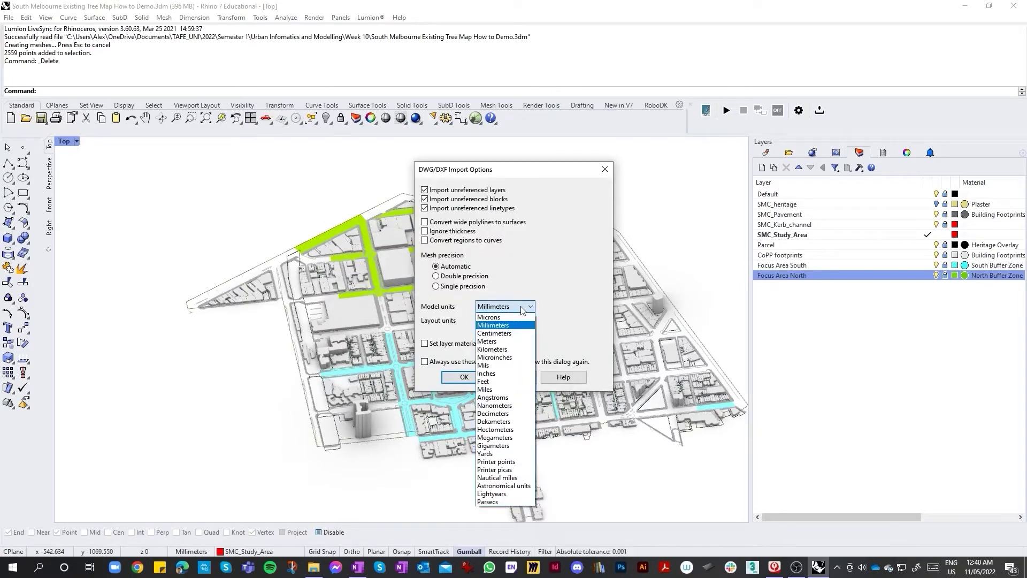
pyautogui.click(522, 310)
pyautogui.click(502, 321)
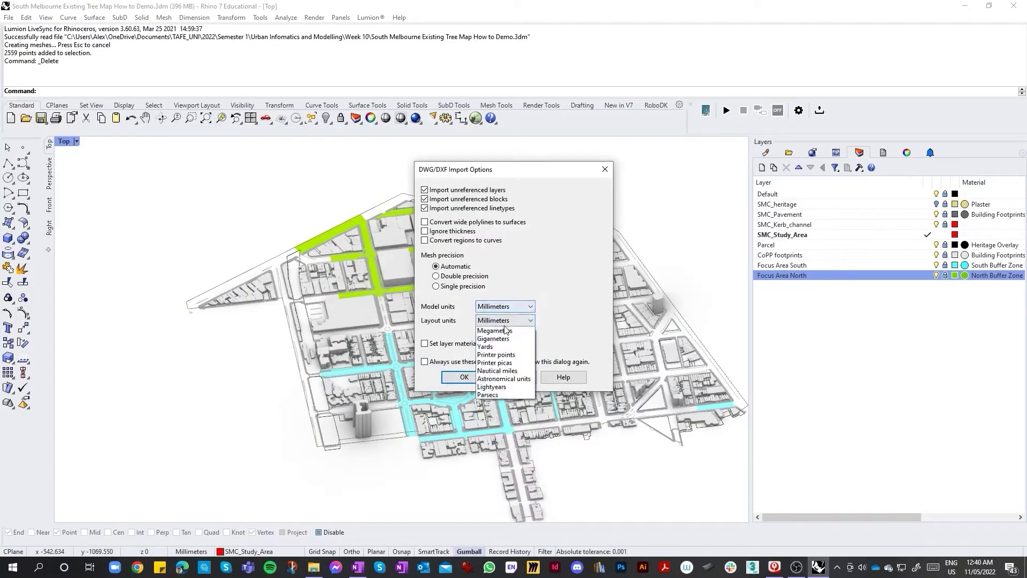
pyautogui.click(503, 323)
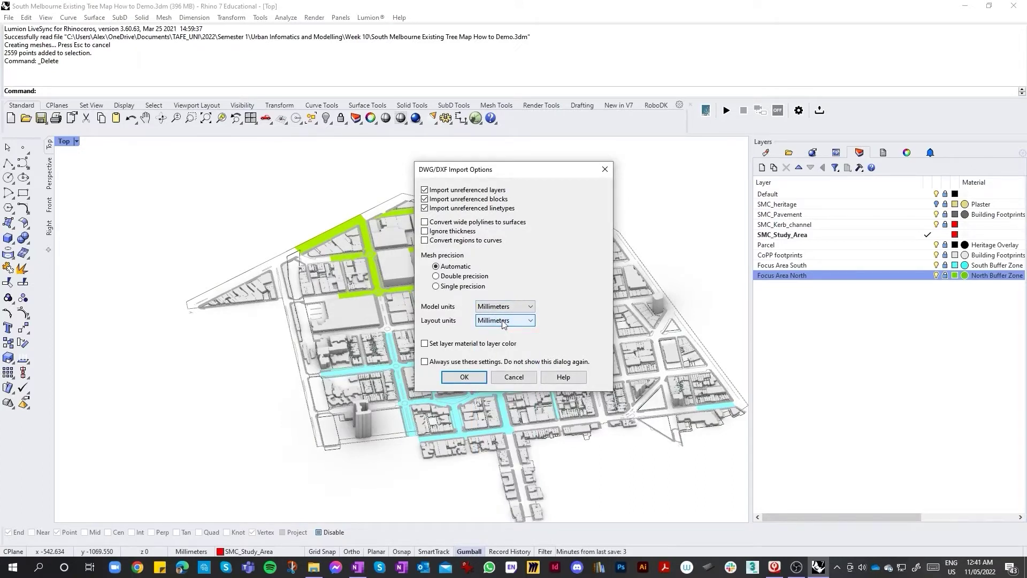
pyautogui.click(470, 383)
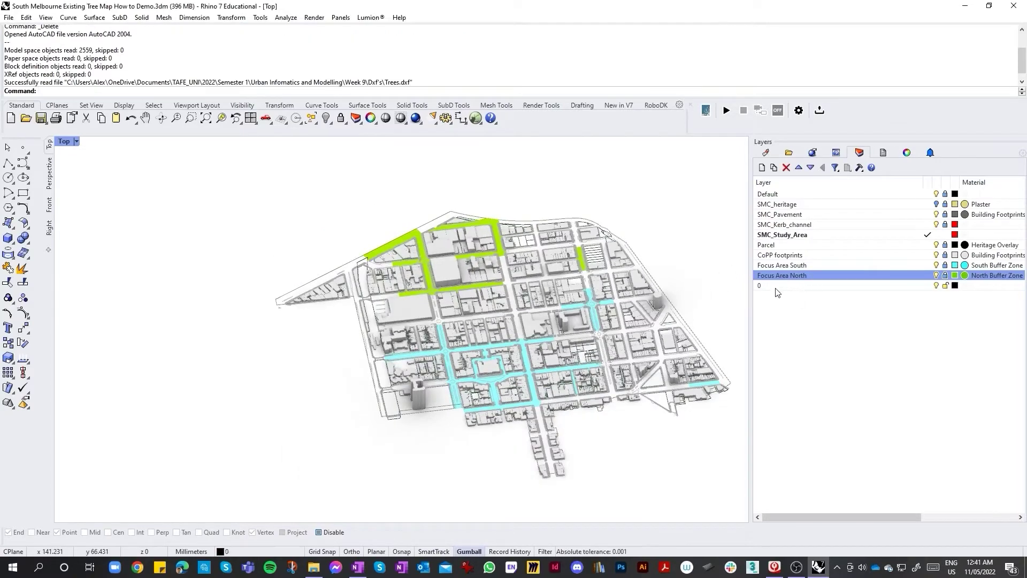
# Rename the imported layer 0 as Trees.
pyautogui.click(769, 287)
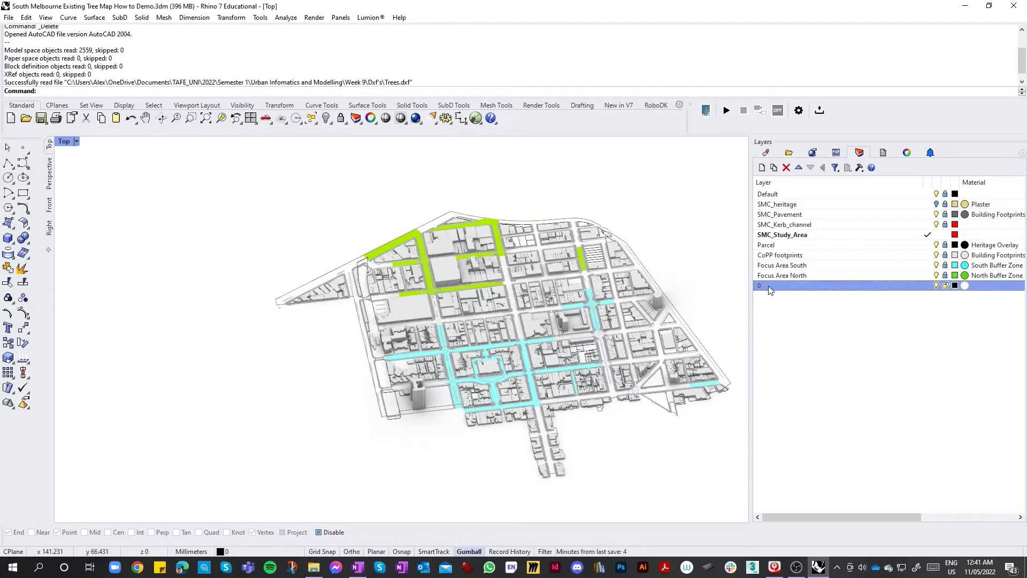
pyautogui.rightClick(770, 289)
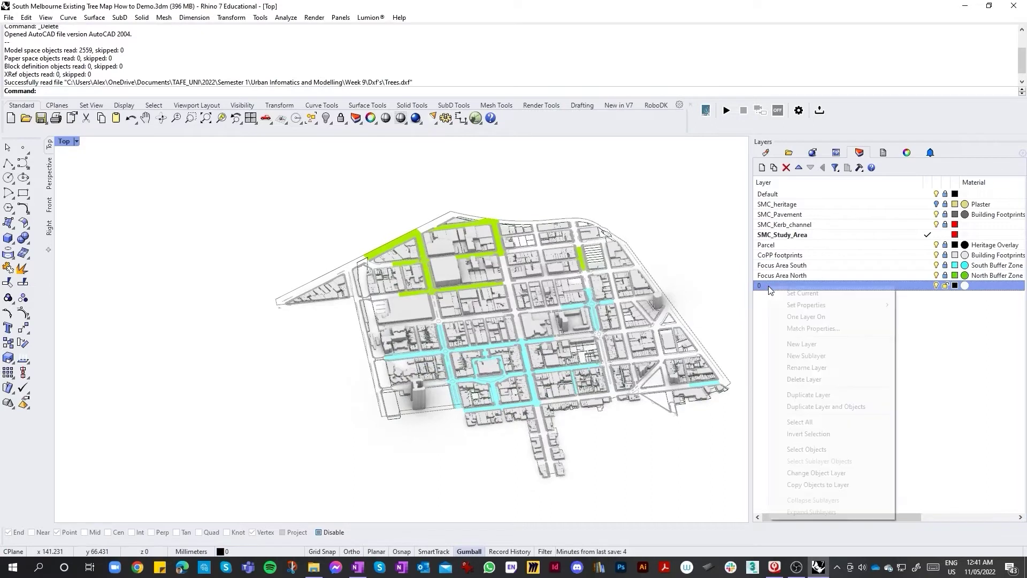
pyautogui.click(808, 369)
pyautogui.write('Trees')
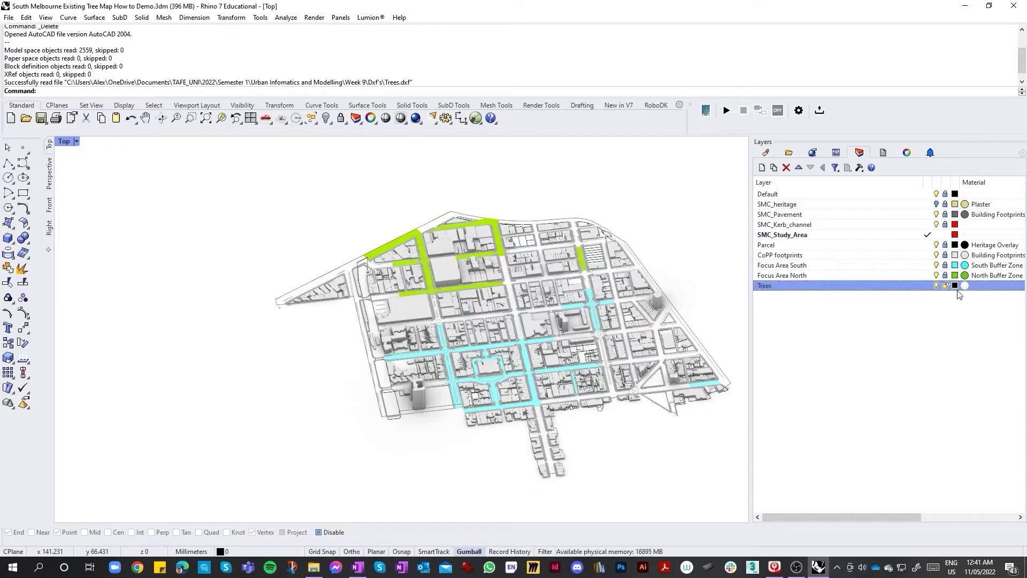
# Assign the green Paint [imported] material to the Trees layer and name the material Trees.
pyautogui.click(964, 286)
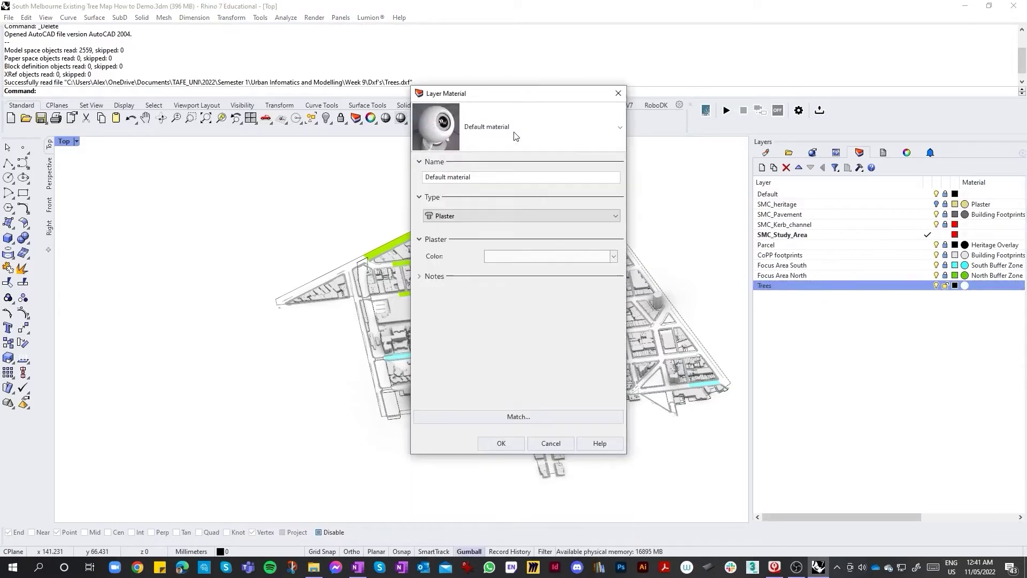
pyautogui.click(516, 138)
pyautogui.scroll(-3, 493, 334)
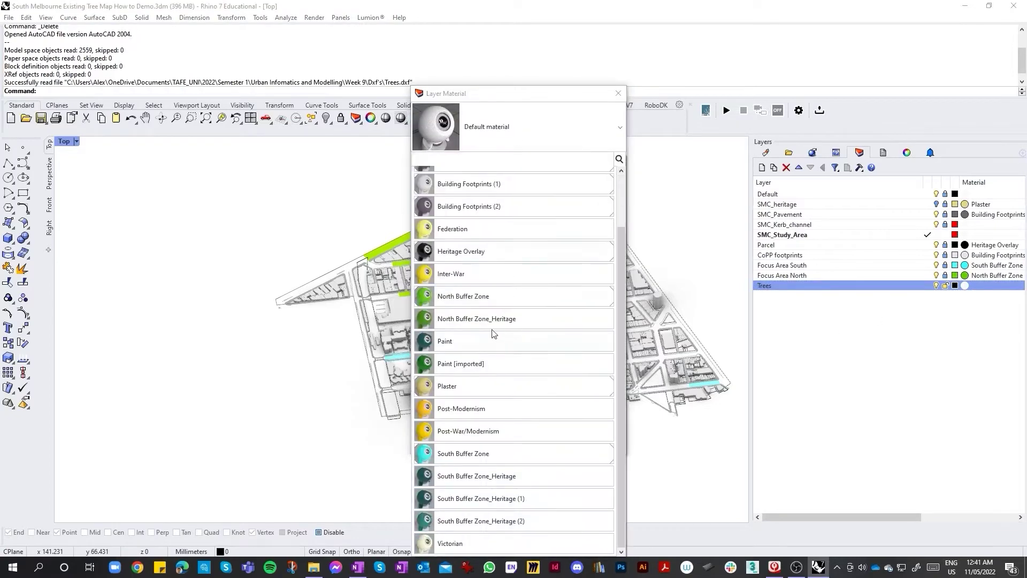
pyautogui.click(478, 363)
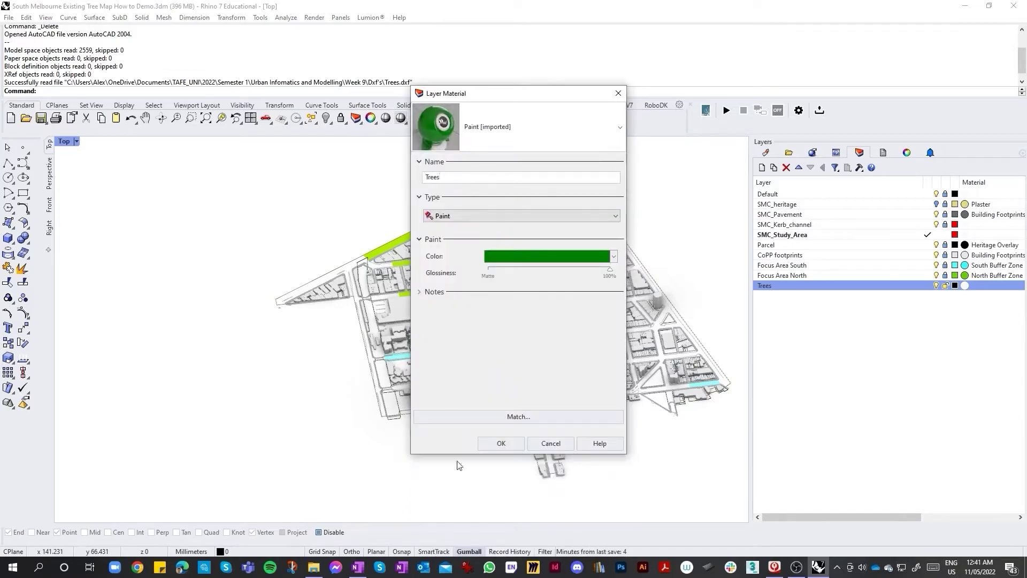
pyautogui.click(500, 444)
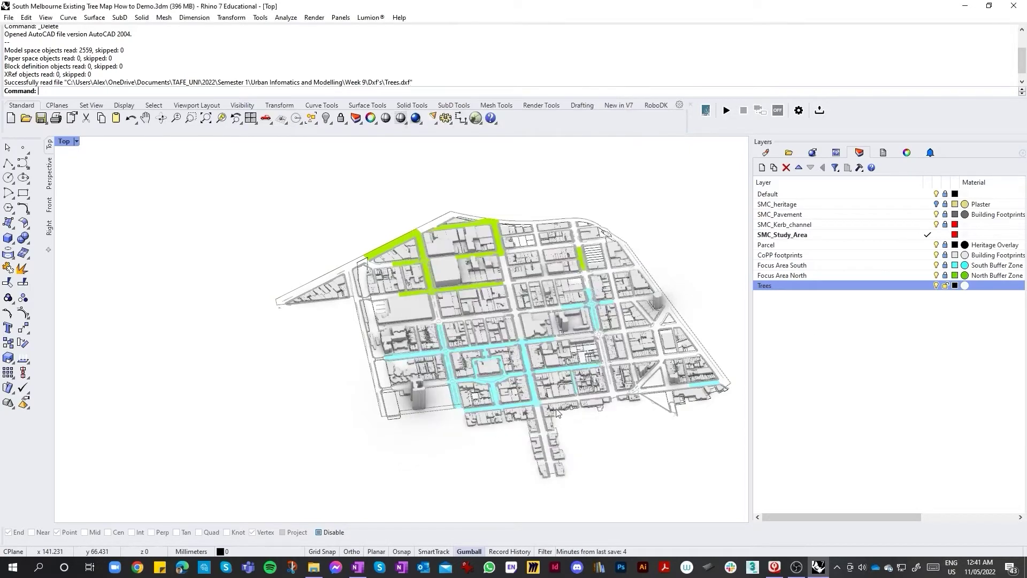
pyautogui.click(963, 287)
pyautogui.press('Escape')
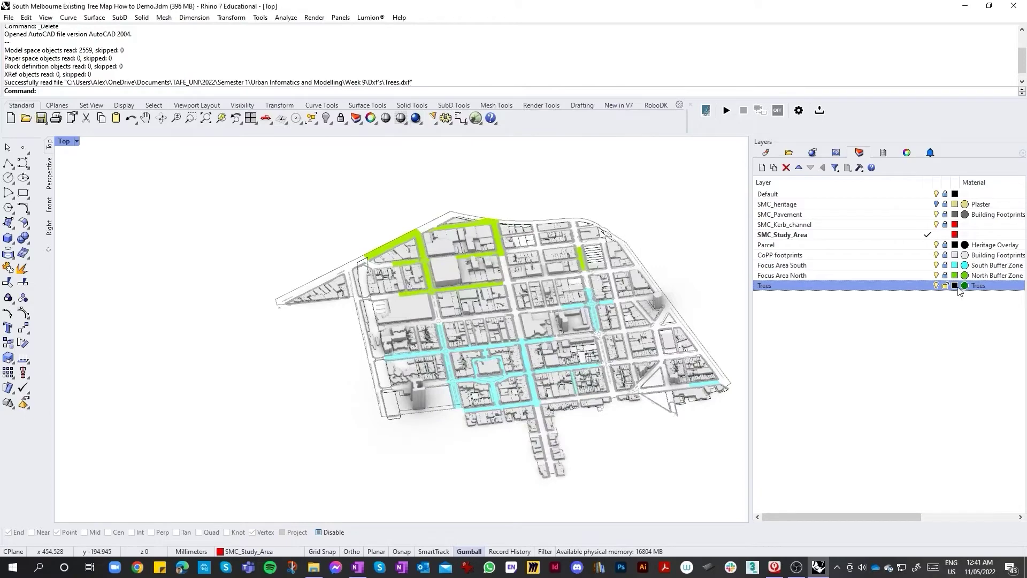
# Set the Trees layer's display colour to DarkGreen.
pyautogui.click(955, 287)
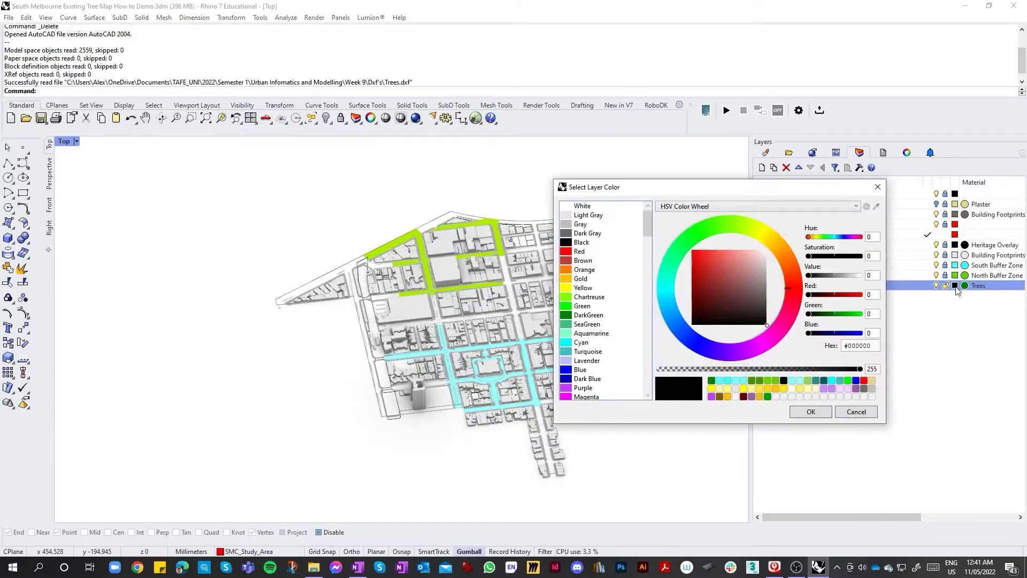
pyautogui.click(565, 316)
pyautogui.click(810, 412)
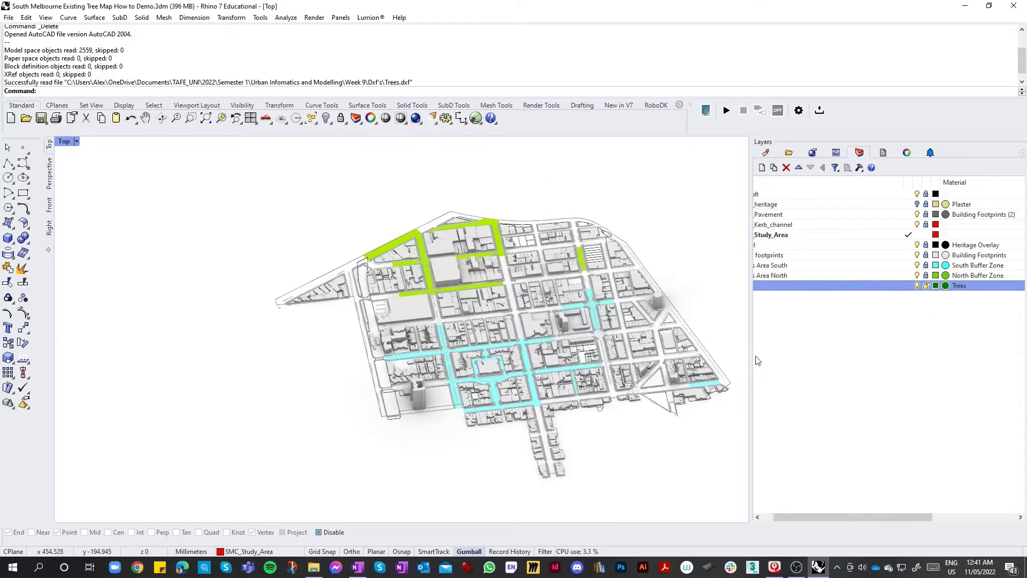
# Examine the city model for the imported tree points, both close up around the south focus area and in overview.
pyautogui.moveTo(567, 353); pyautogui.dragTo(593, 347, button='right')
pyautogui.scroll(7, 678, 328)
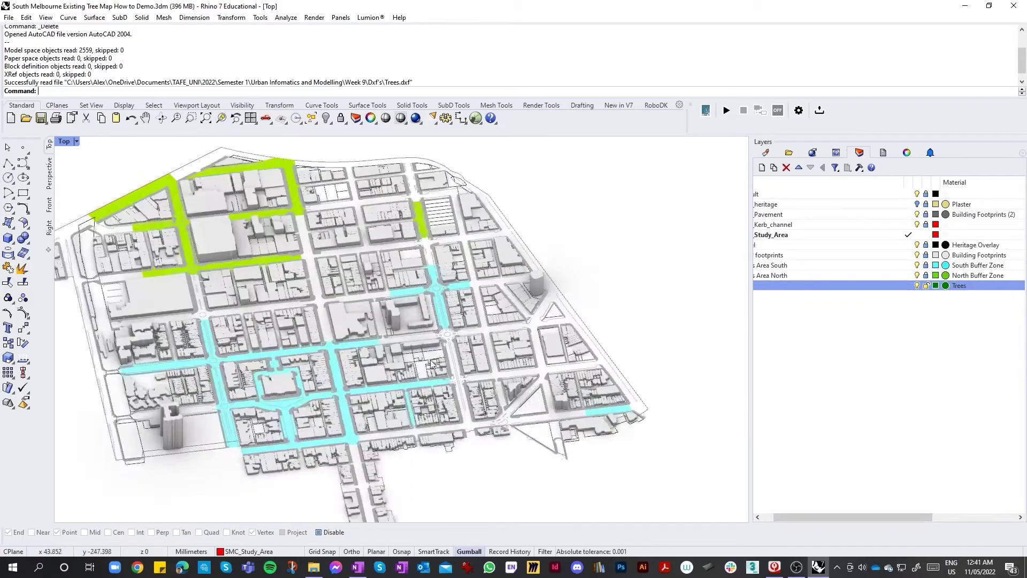
pyautogui.scroll(3, 487, 340)
pyautogui.scroll(-6, 451, 324)
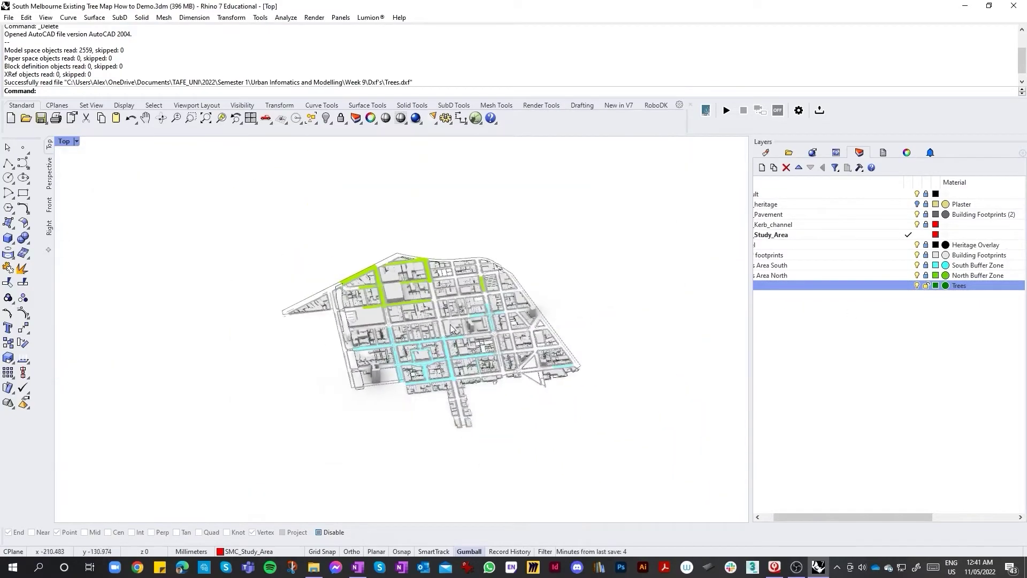
pyautogui.scroll(8, 548, 358)
pyautogui.scroll(-2, 796, 321)
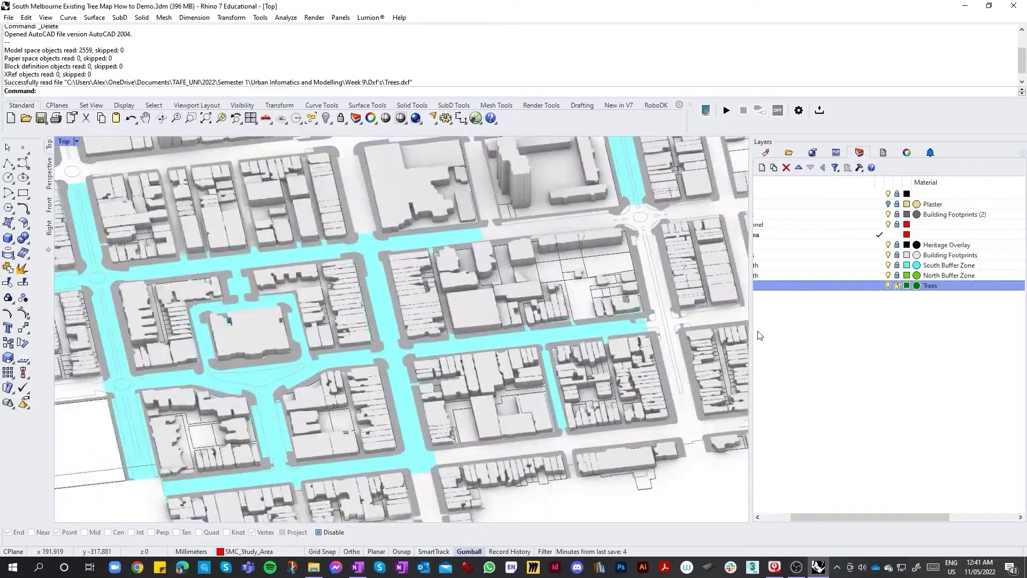
pyautogui.scroll(3, 675, 333)
pyautogui.scroll(-5, 675, 333)
pyautogui.scroll(2, 843, 297)
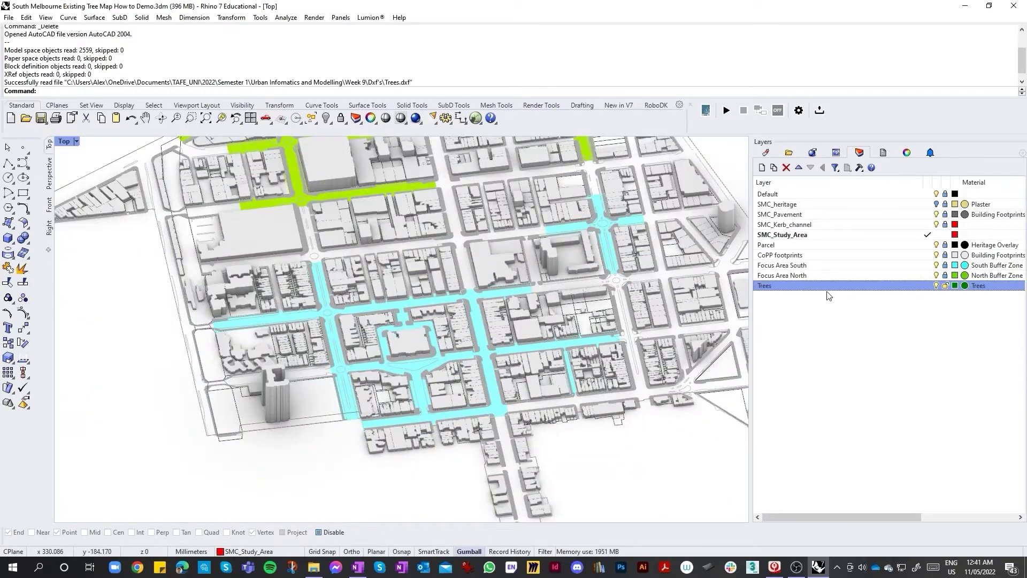
# Make Trees the current layer and select all of its objects.
pyautogui.rightClick(823, 285)
pyautogui.click(869, 448)
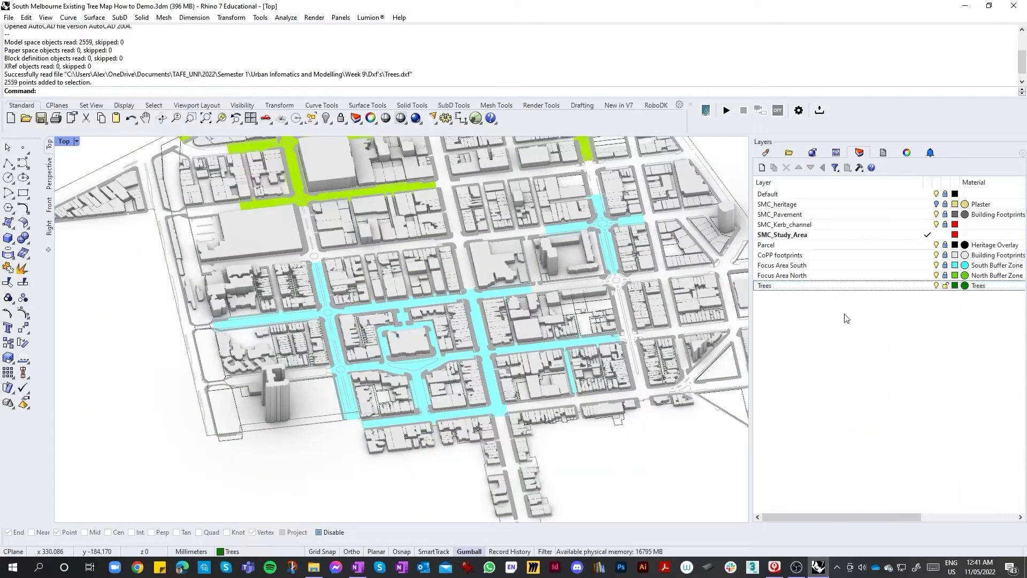
pyautogui.doubleClick(843, 287)
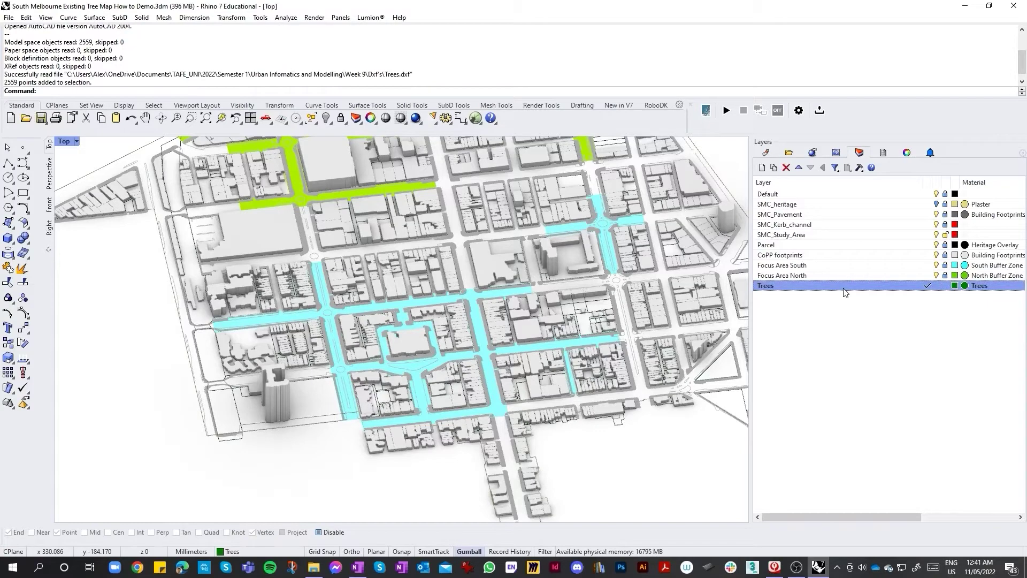
pyautogui.rightClick(843, 292)
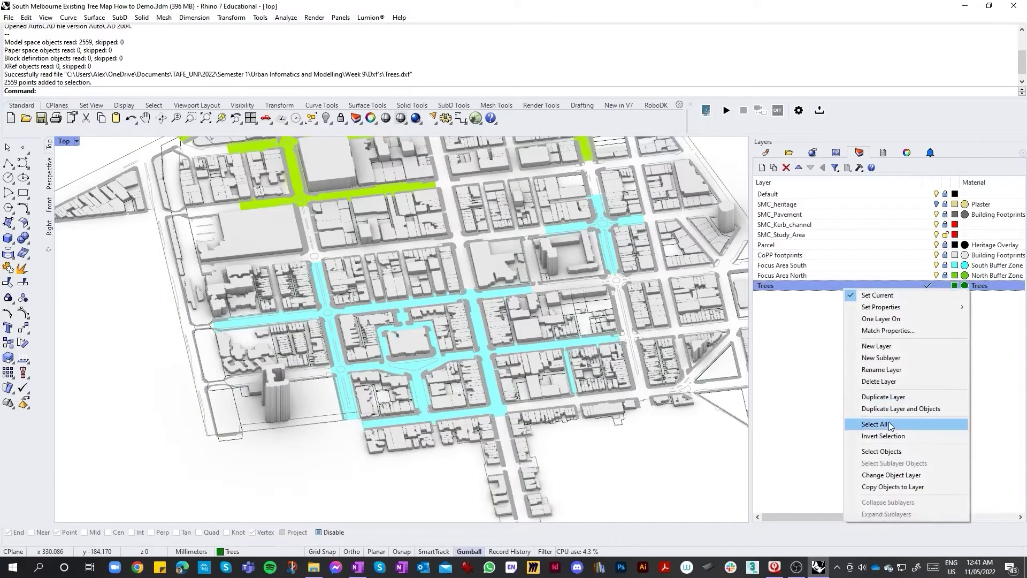
pyautogui.click(890, 452)
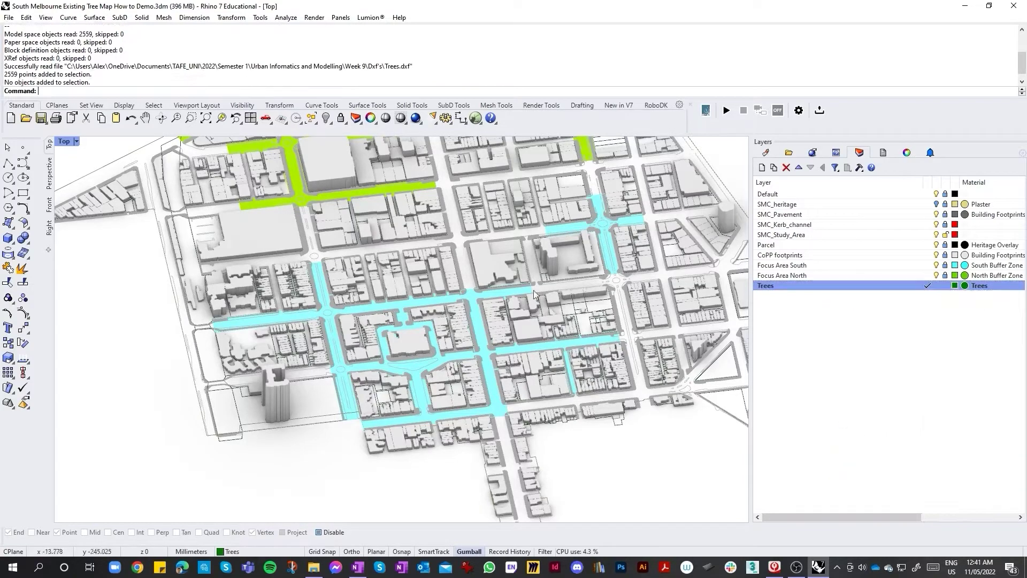
# Locate the imported tree points away from the city model, select the whole cluster and combine it into one group.
pyautogui.click(206, 118)
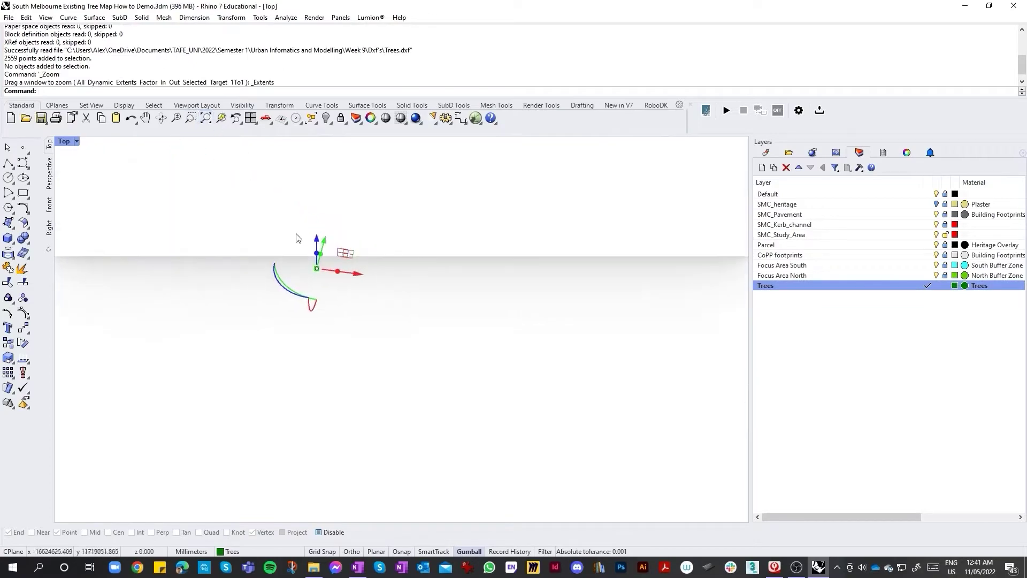
pyautogui.scroll(15, 324, 277)
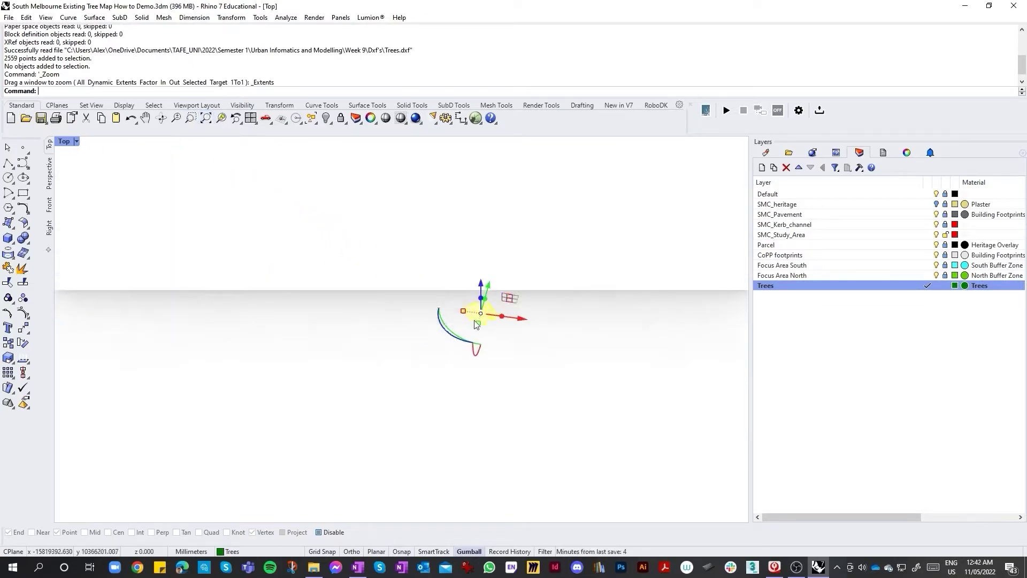
pyautogui.moveTo(476, 323); pyautogui.dragTo(569, 349, button='right')
pyautogui.click(642, 388)
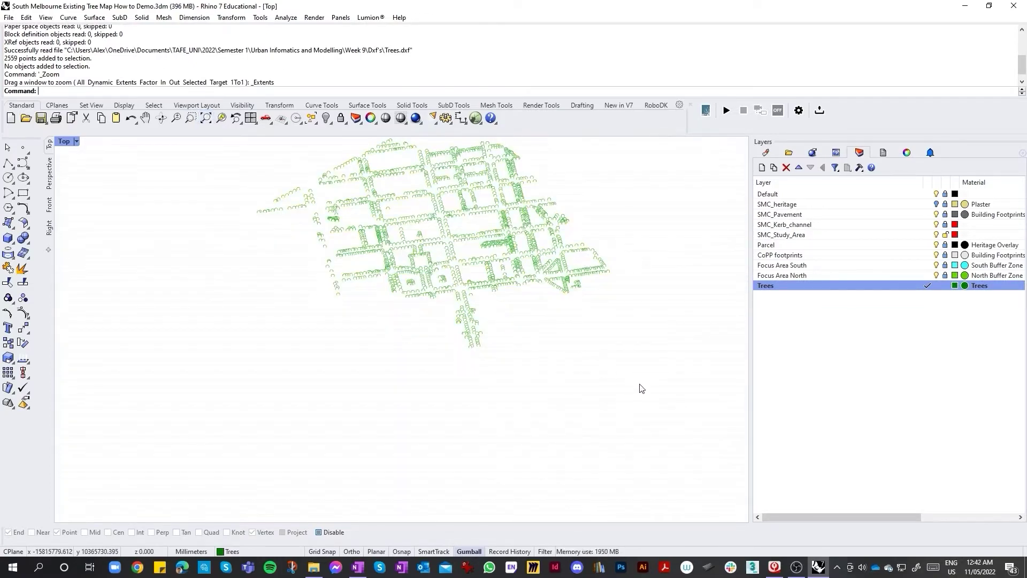
pyautogui.moveTo(642, 388); pyautogui.dragTo(669, 403, button='right')
pyautogui.moveTo(669, 403); pyautogui.dragTo(406, 239)
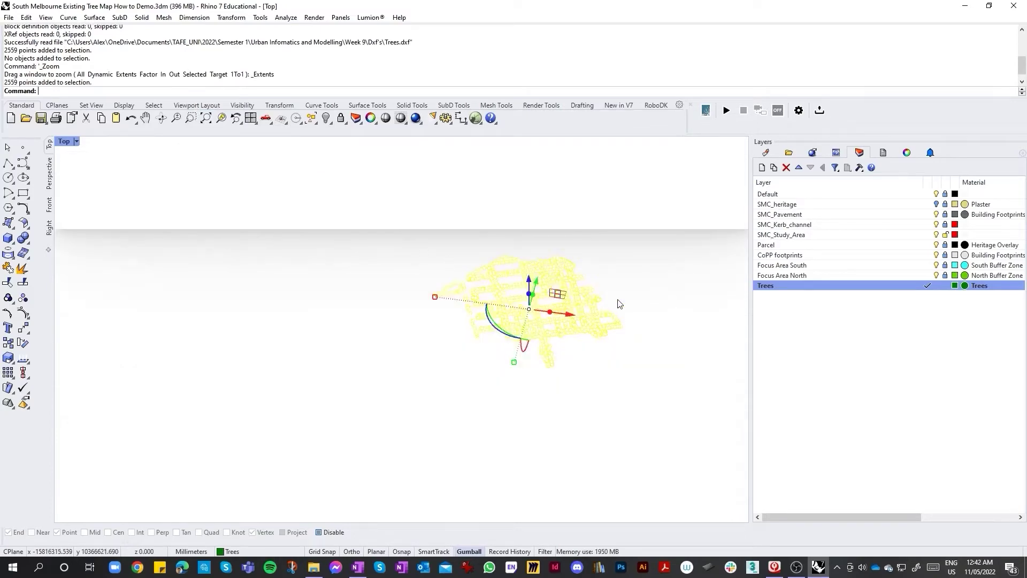
pyautogui.scroll(4, 615, 306)
pyautogui.hotkey('ctrl', 'g')
pyautogui.scroll(-5, 491, 321)
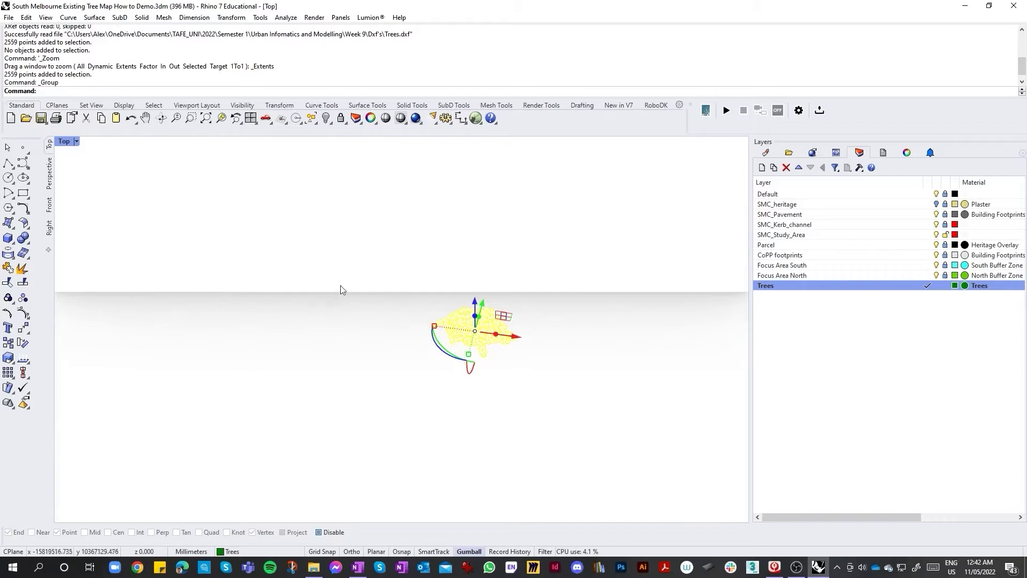
pyautogui.scroll(6, 440, 332)
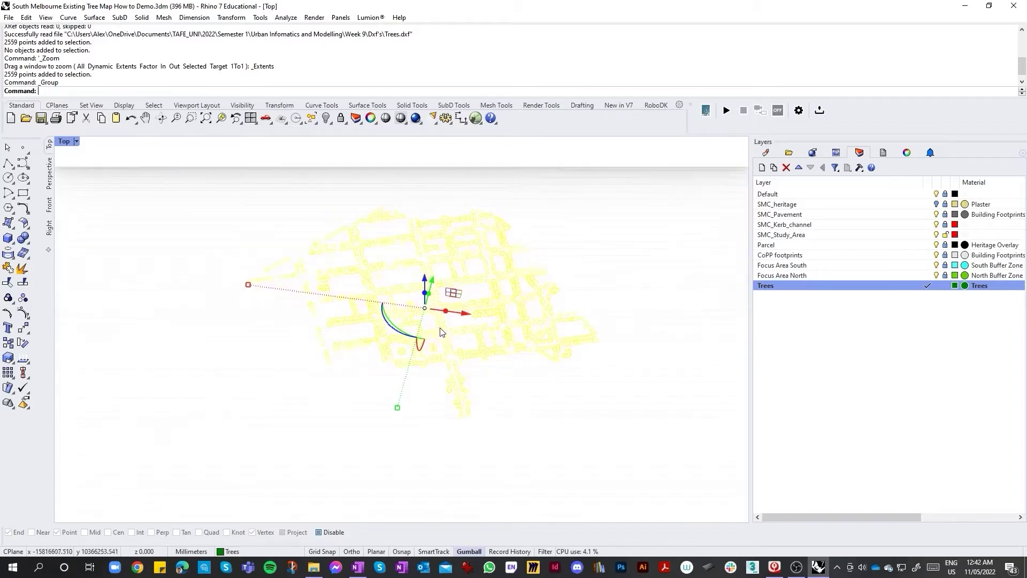
pyautogui.hotkey('ctrl', 'g')
# Move the grouped tree points along the positive X axis, towards the city model.
pyautogui.scroll(-4, 532, 376)
pyautogui.moveTo(502, 334); pyautogui.dragTo(568, 343)
pyautogui.scroll(-10, 467, 334)
pyautogui.scroll(-3, 467, 337)
pyautogui.scroll(4, 583, 363)
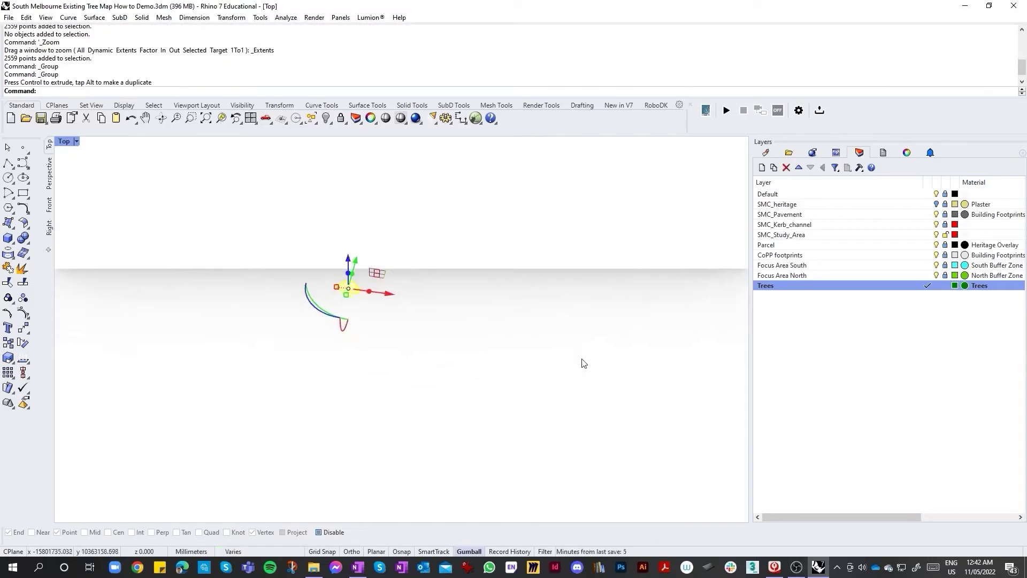
pyautogui.moveTo(391, 294); pyautogui.dragTo(642, 354)
pyautogui.scroll(-5, 486, 319)
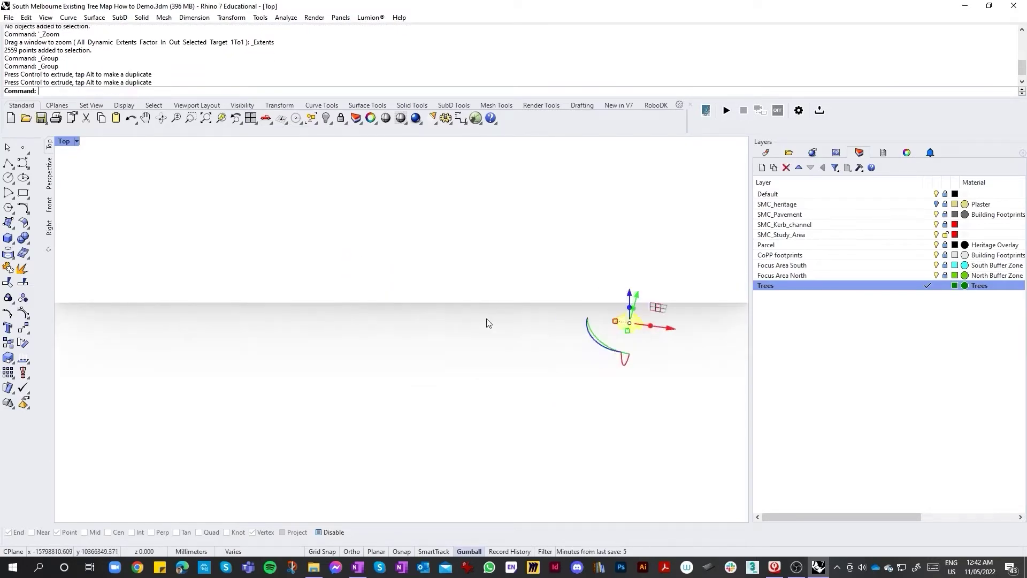
pyautogui.scroll(5, 686, 325)
# Try to select the Focus Area South layer's objects and search the model extents for their position relative to the trees.
pyautogui.rightClick(814, 265)
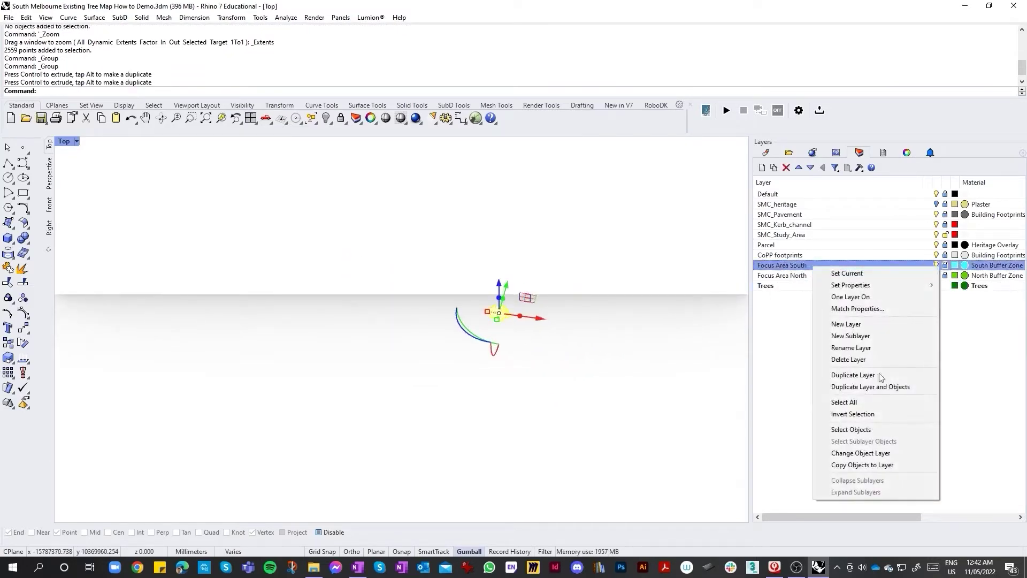
pyautogui.click(865, 432)
pyautogui.scroll(-3, 596, 381)
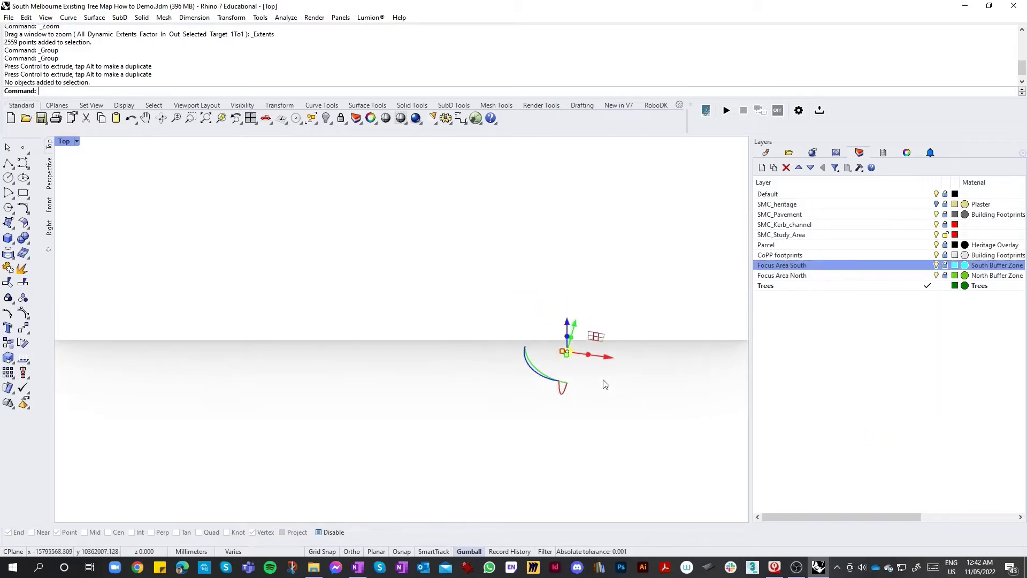
pyautogui.moveTo(586, 371); pyautogui.dragTo(485, 357, button='right')
pyautogui.moveTo(653, 379); pyautogui.dragTo(264, 319, button='right')
pyautogui.click(206, 118)
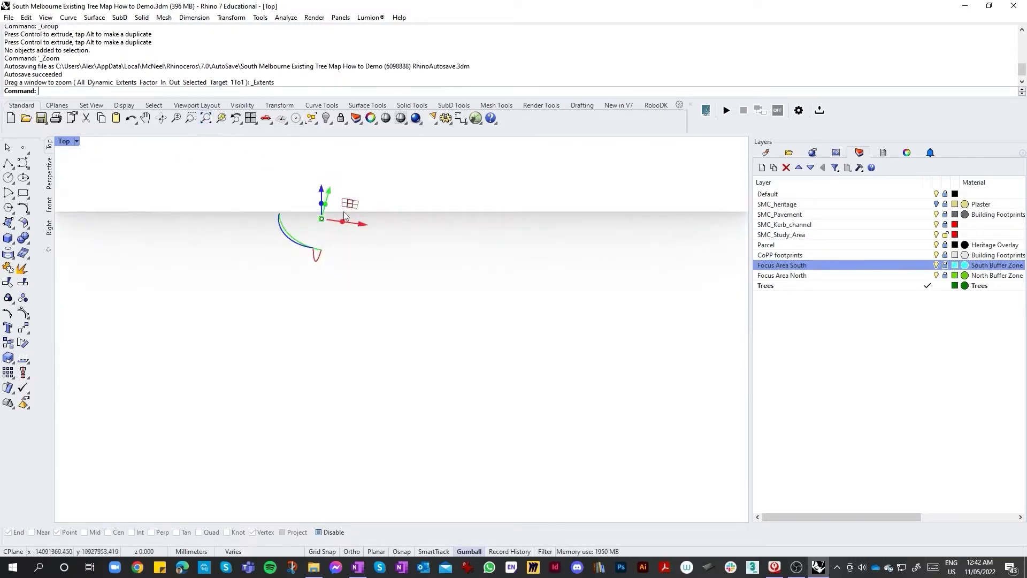
pyautogui.scroll(10, 332, 239)
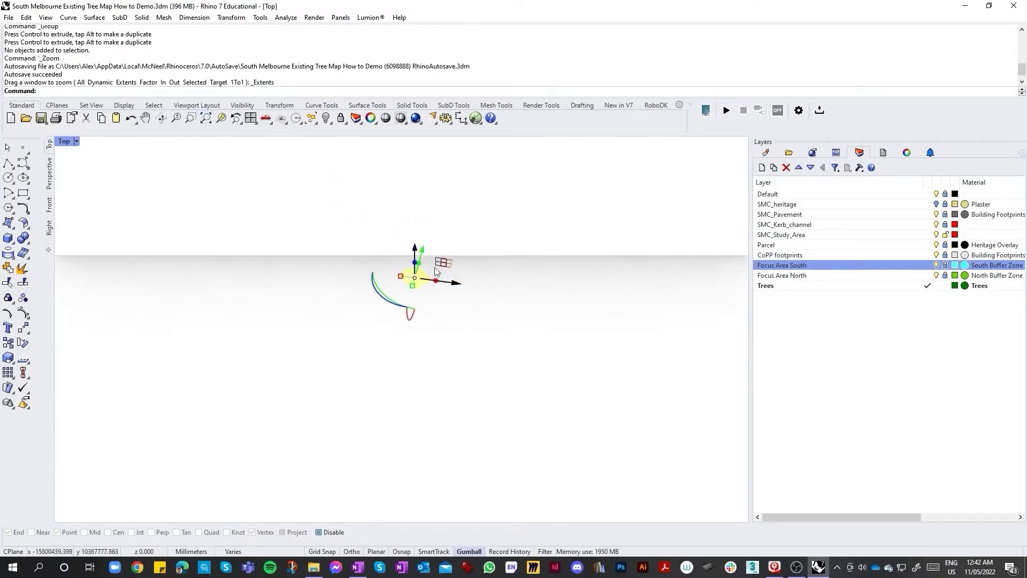
# Make Focus Area South the current layer, select all of its objects and show the full model extents.
pyautogui.doubleClick(833, 272)
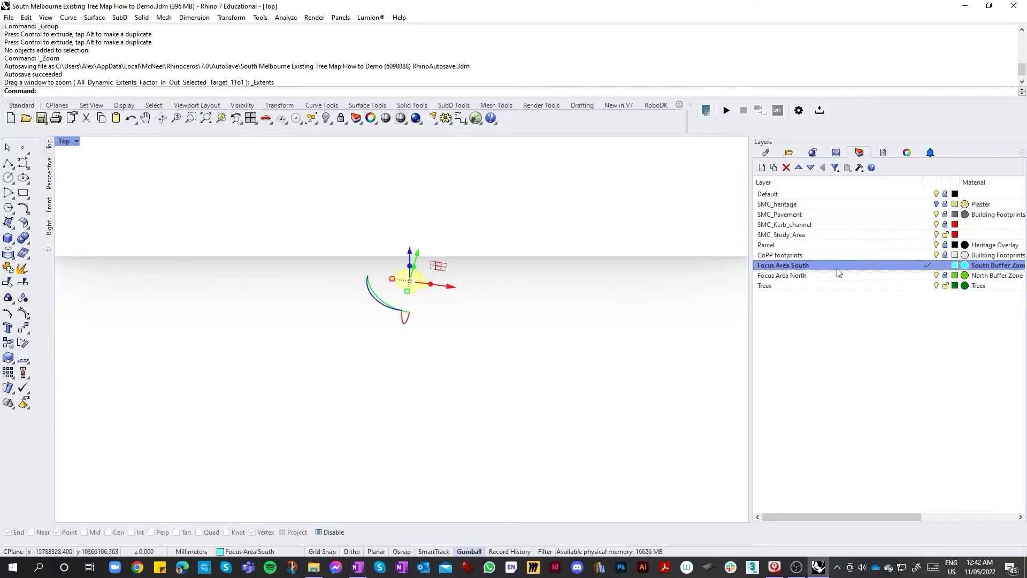
pyautogui.rightClick(836, 269)
pyautogui.click(883, 431)
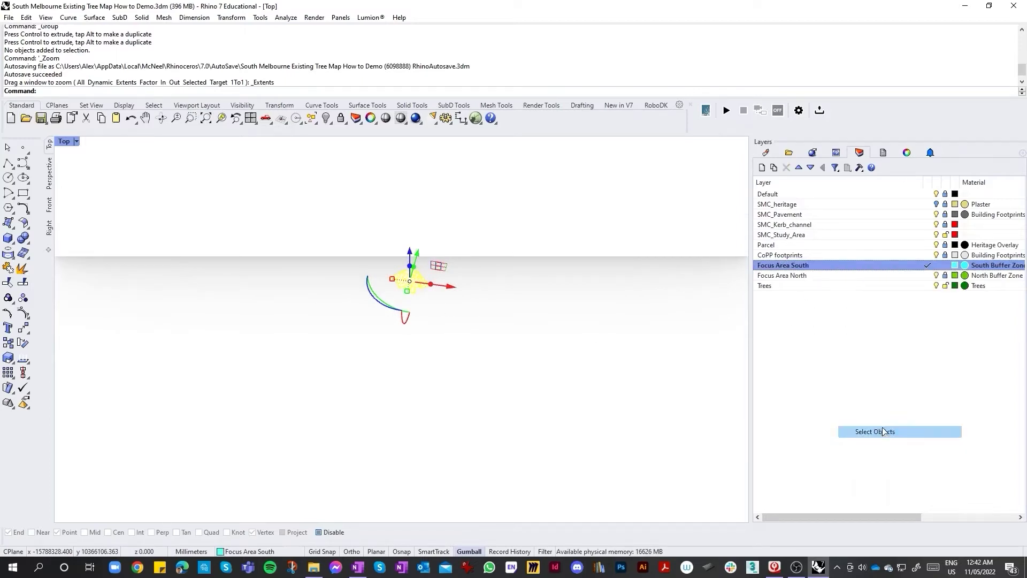
pyautogui.click(204, 118)
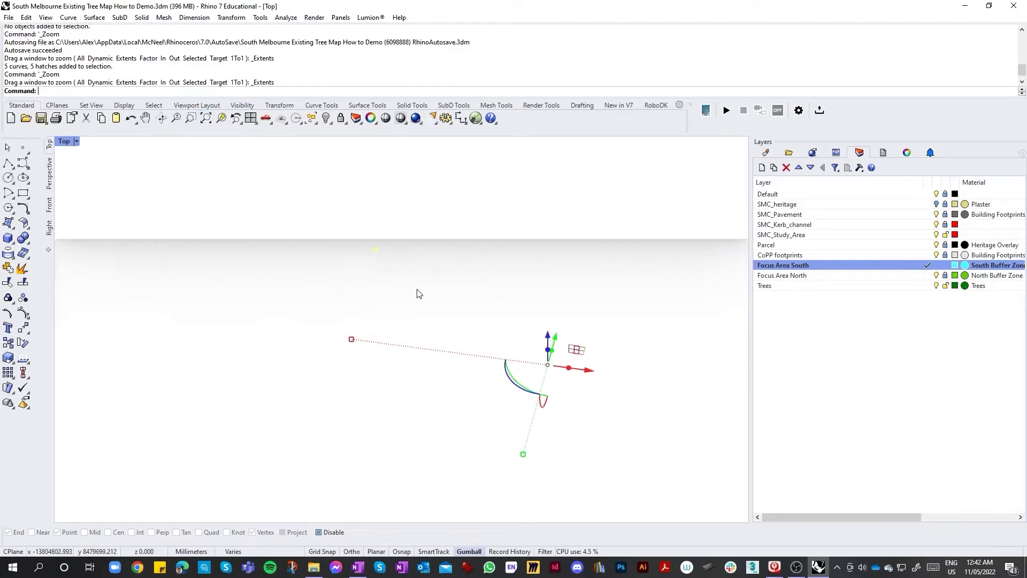
# Locate the Focus Area South objects by selecting them, and move the grouped trees along positive X and negative Y towards them.
pyautogui.press('Escape')
pyautogui.rightClick(809, 265)
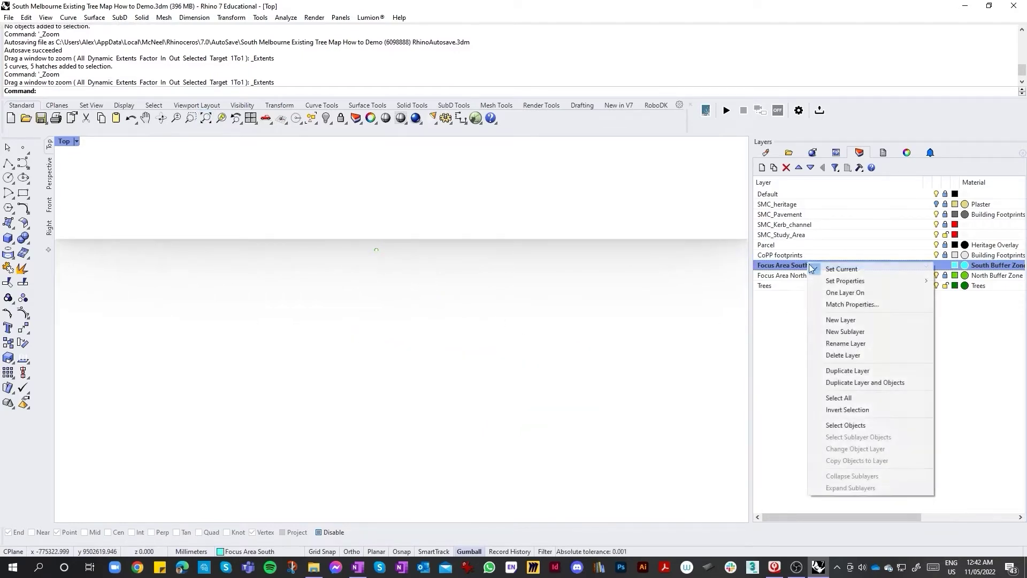
pyautogui.click(817, 436)
pyautogui.scroll(-2, 556, 366)
pyautogui.scroll(4, 680, 436)
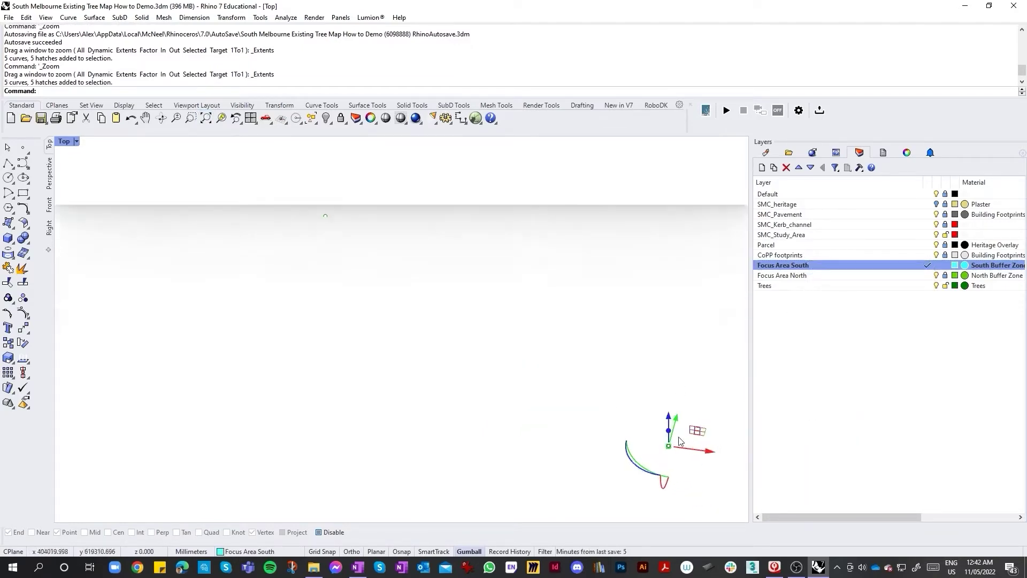
pyautogui.moveTo(679, 465); pyautogui.dragTo(646, 451, button='right')
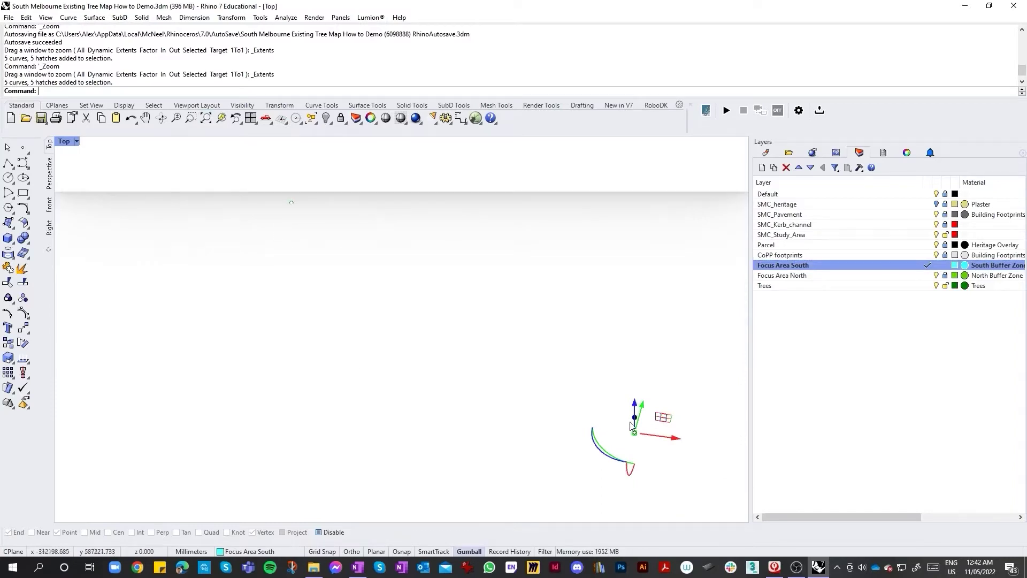
pyautogui.moveTo(330, 241); pyautogui.dragTo(710, 258)
pyautogui.moveTo(680, 225); pyautogui.dragTo(629, 394)
# Try to move the Focus Area South objects along the positive Y axis, and undo that move.
pyautogui.rightClick(793, 265)
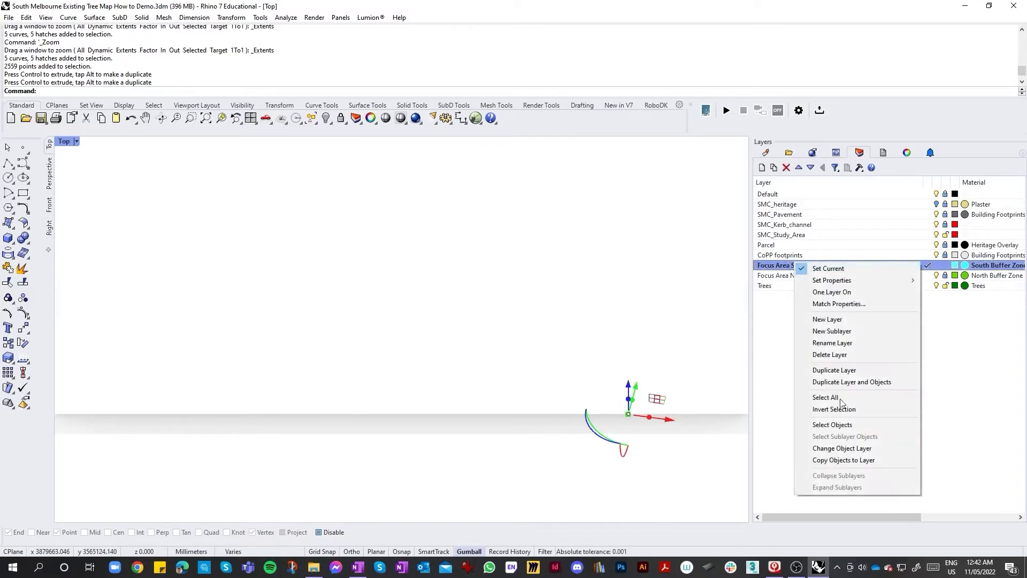
pyautogui.click(824, 424)
pyautogui.scroll(5, 707, 409)
pyautogui.scroll(15, 592, 441)
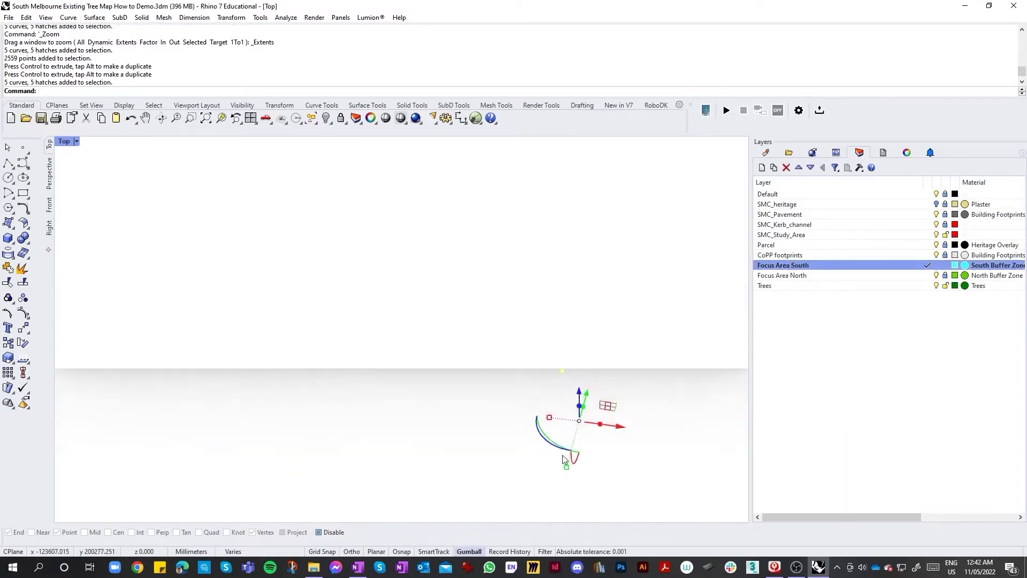
pyautogui.scroll(4, 589, 383)
pyautogui.moveTo(584, 383); pyautogui.dragTo(617, 311)
pyautogui.hotkey('ctrl', 'f')
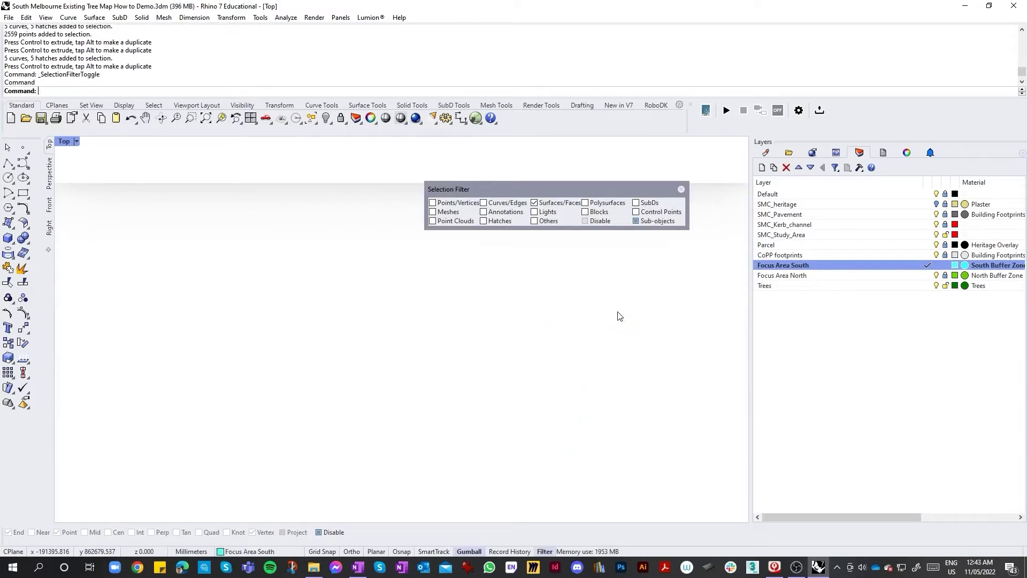
pyautogui.hotkey('ctrl', 'z')
pyautogui.click(681, 189)
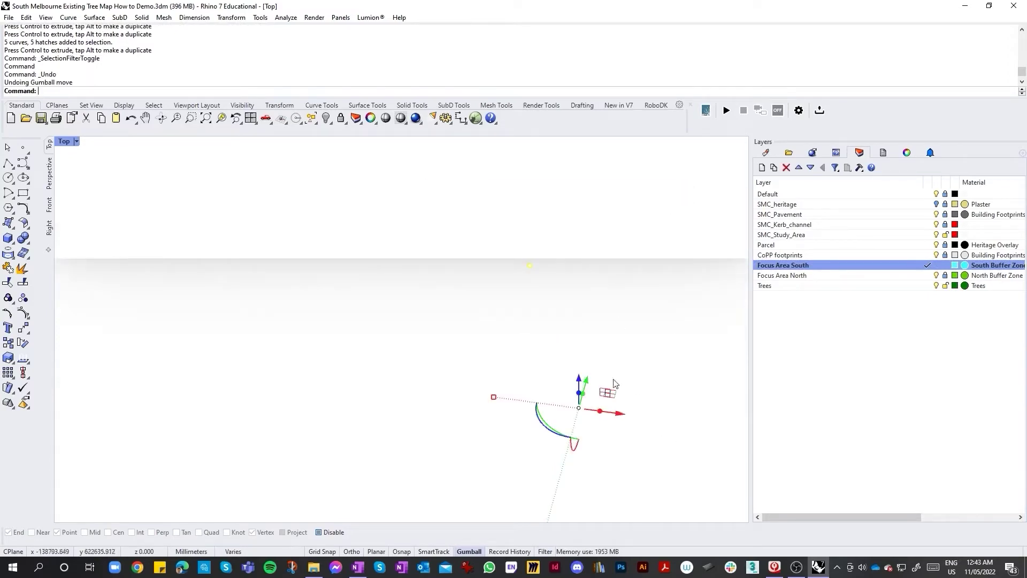
# Undo the last Y move of the grouped trees and move them along the negative Y axis again.
pyautogui.click(640, 413)
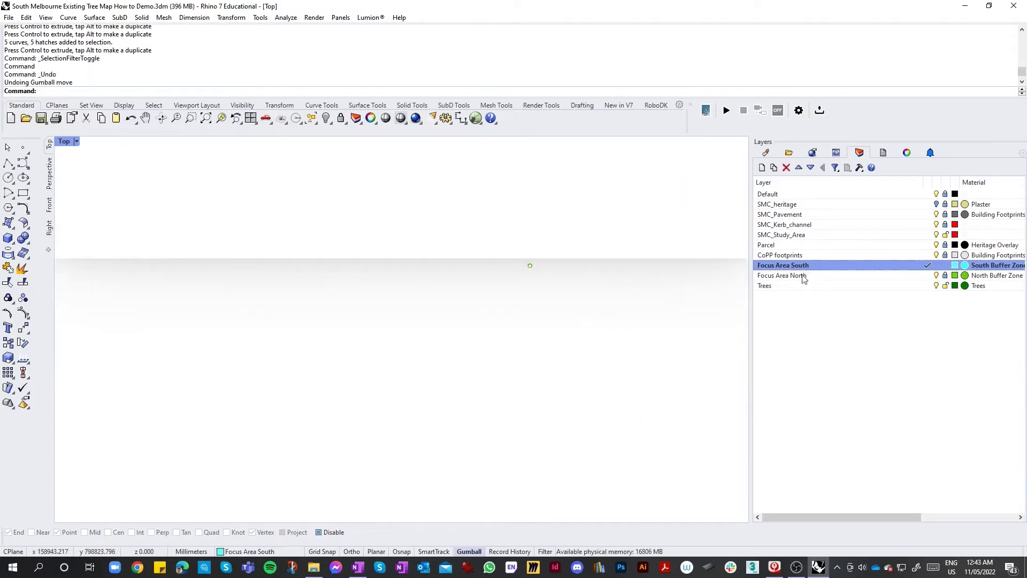
pyautogui.hotkey('ctrl', 'z')
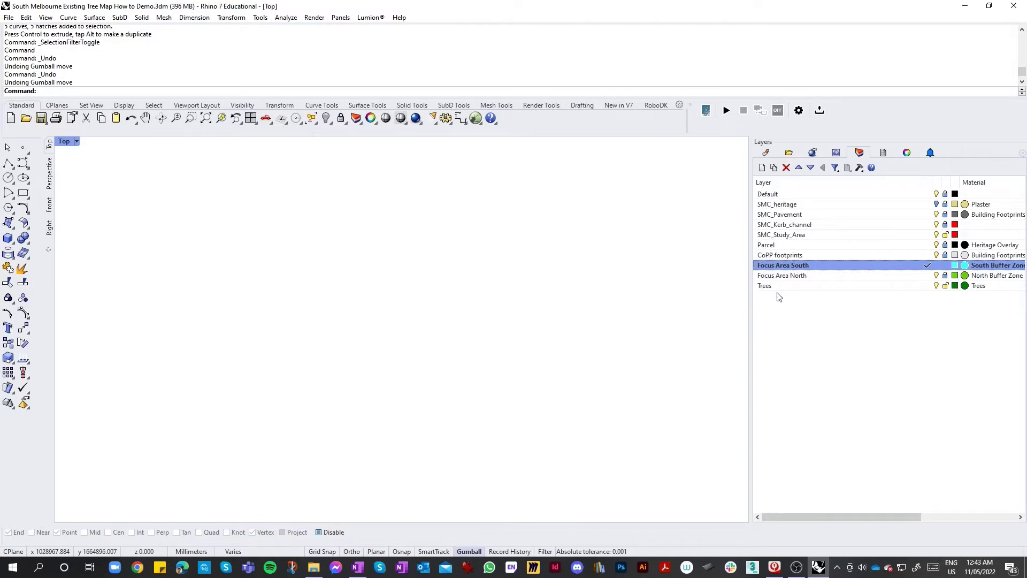
pyautogui.rightClick(778, 288)
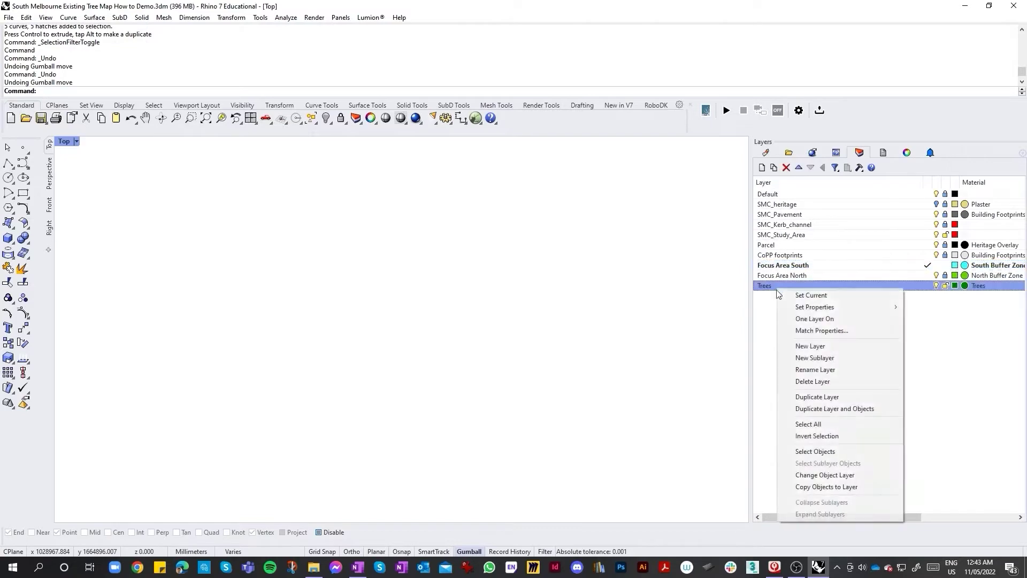
pyautogui.click(814, 451)
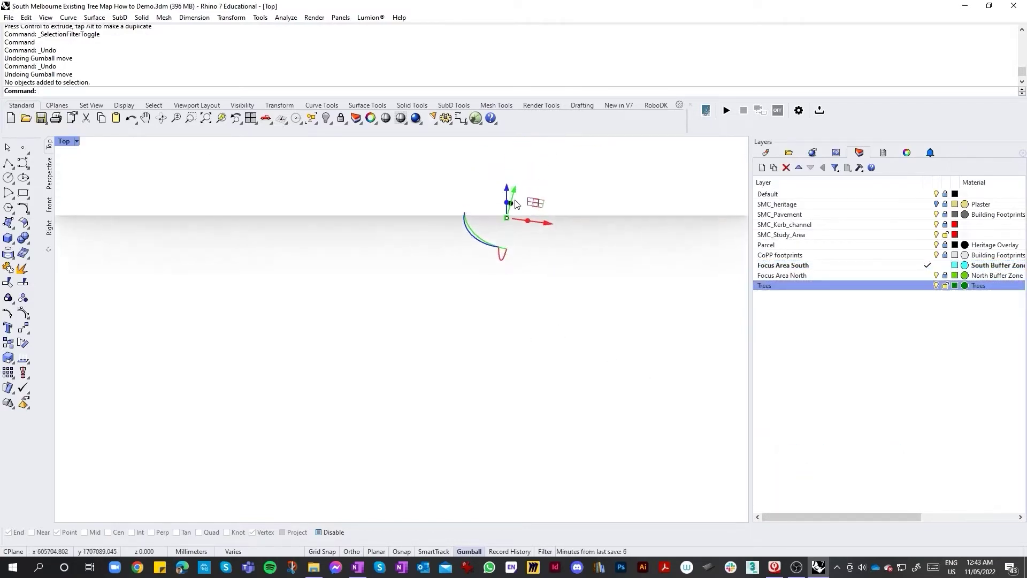
pyautogui.moveTo(504, 213); pyautogui.dragTo(476, 305)
pyautogui.click(656, 327)
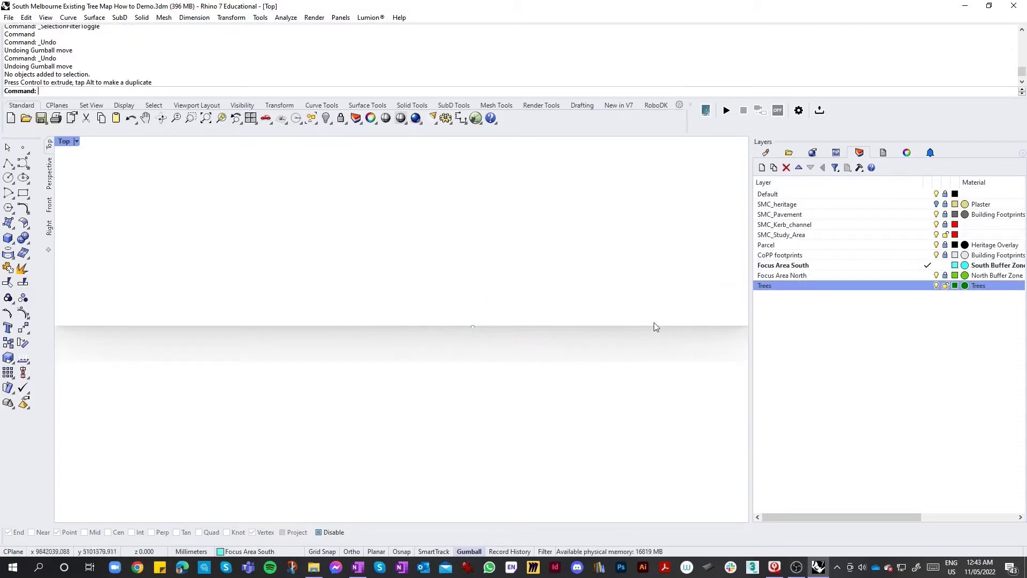
# Select the Focus Area South objects as a position reference and move the grouped trees further along the negative Y axis towards them.
pyautogui.click(798, 288)
pyautogui.click(791, 265)
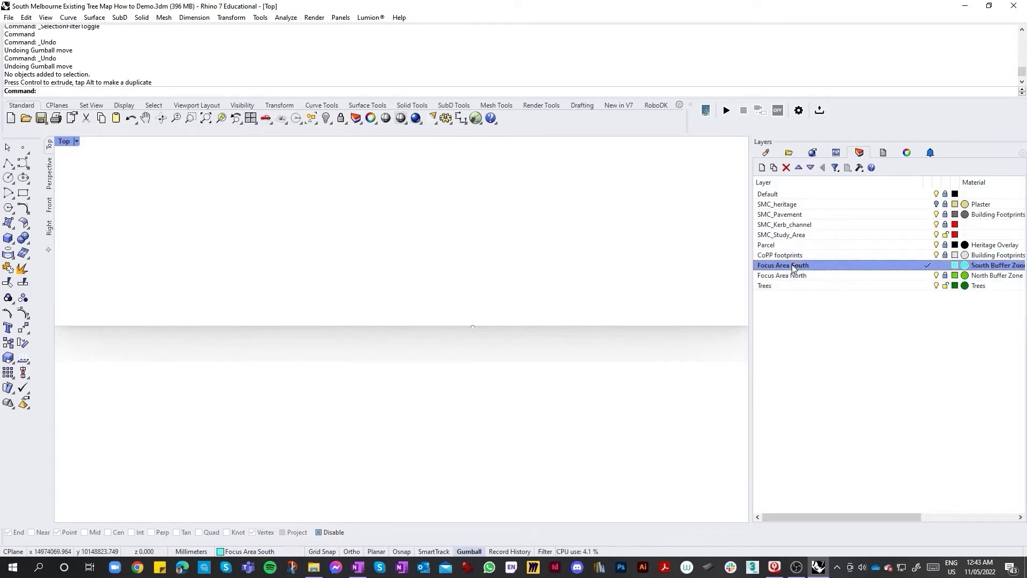
pyautogui.rightClick(791, 265)
pyautogui.click(844, 428)
pyautogui.scroll(-3, 535, 358)
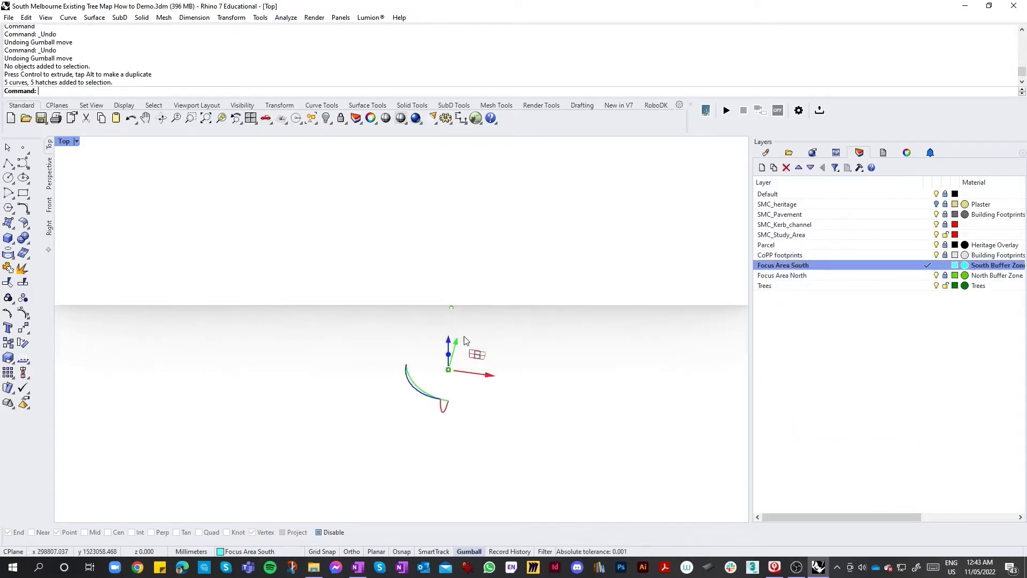
pyautogui.moveTo(440, 299); pyautogui.dragTo(408, 390)
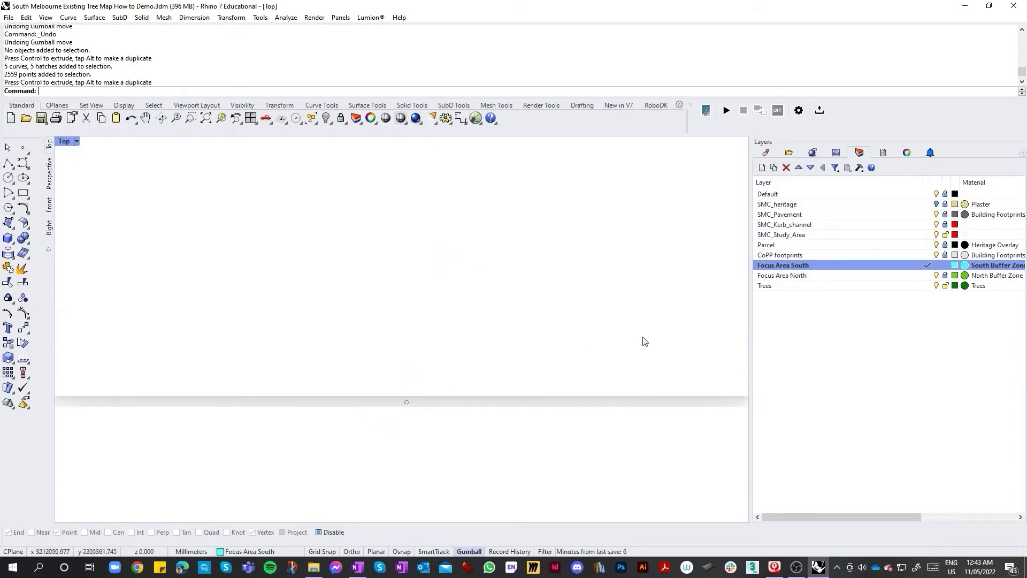
pyautogui.click(838, 276)
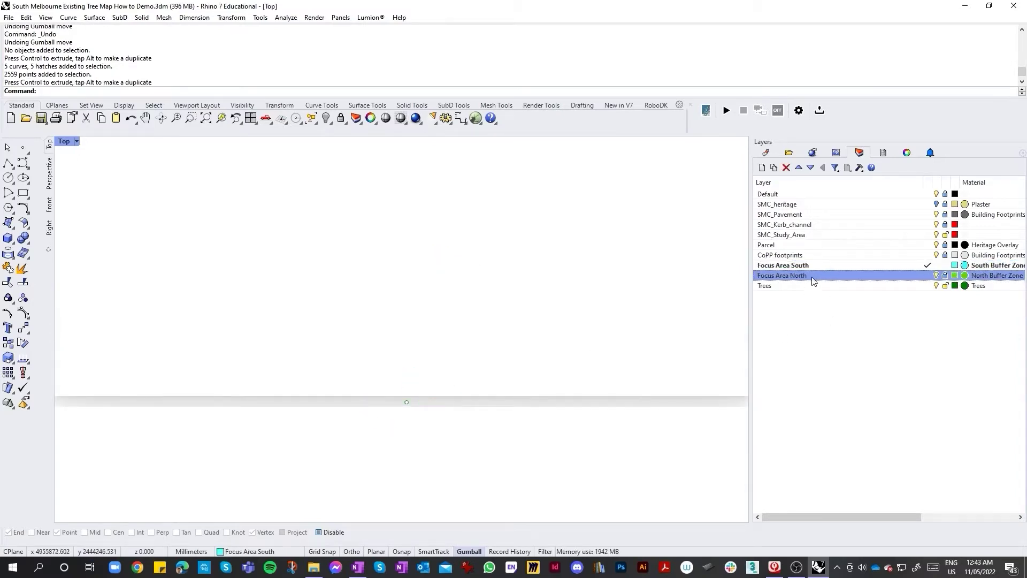
# Make Focus Area North the current layer and select its objects as a position reference.
pyautogui.rightClick(813, 281)
pyautogui.click(850, 442)
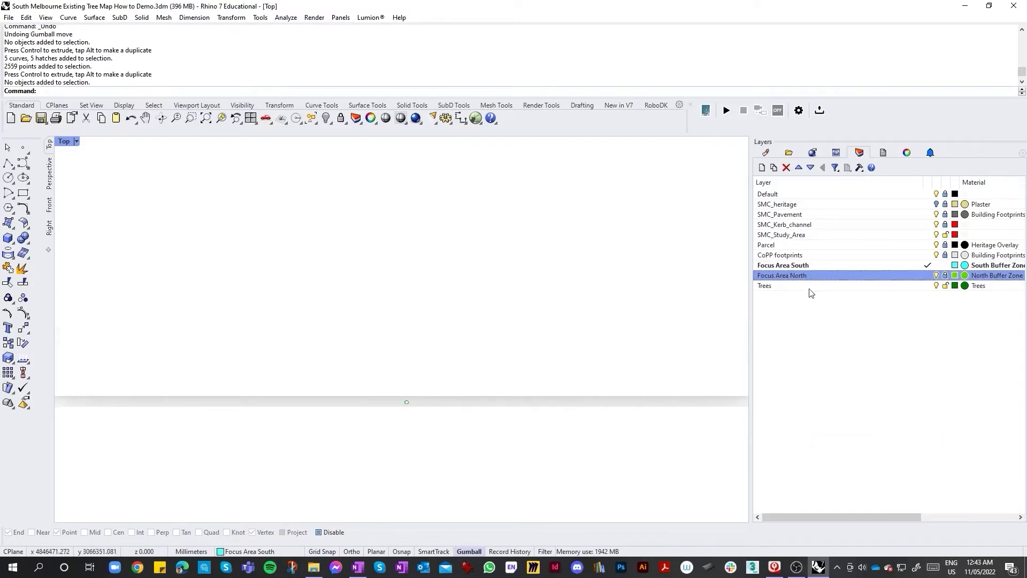
pyautogui.doubleClick(797, 274)
pyautogui.rightClick(848, 276)
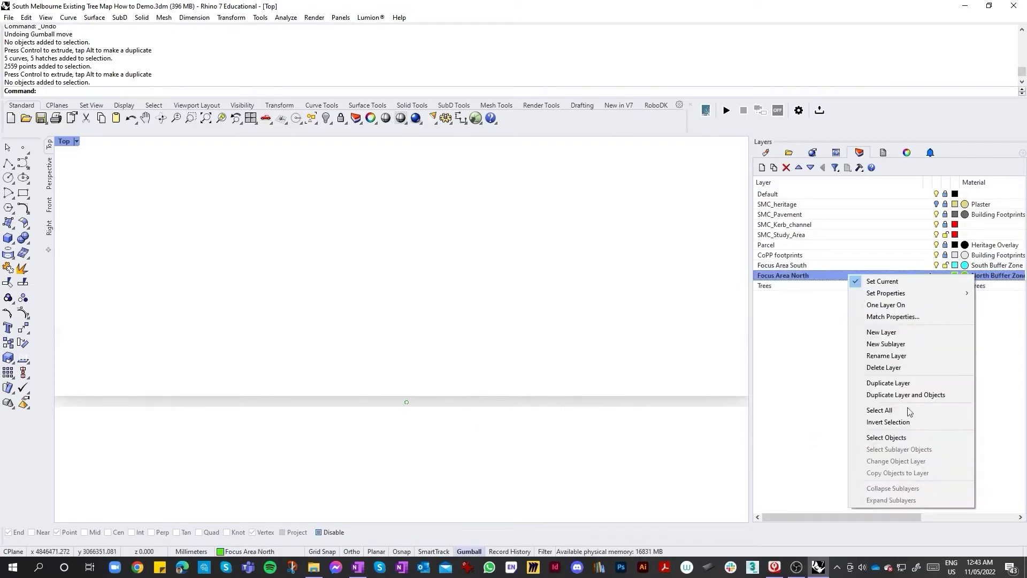
pyautogui.click(899, 437)
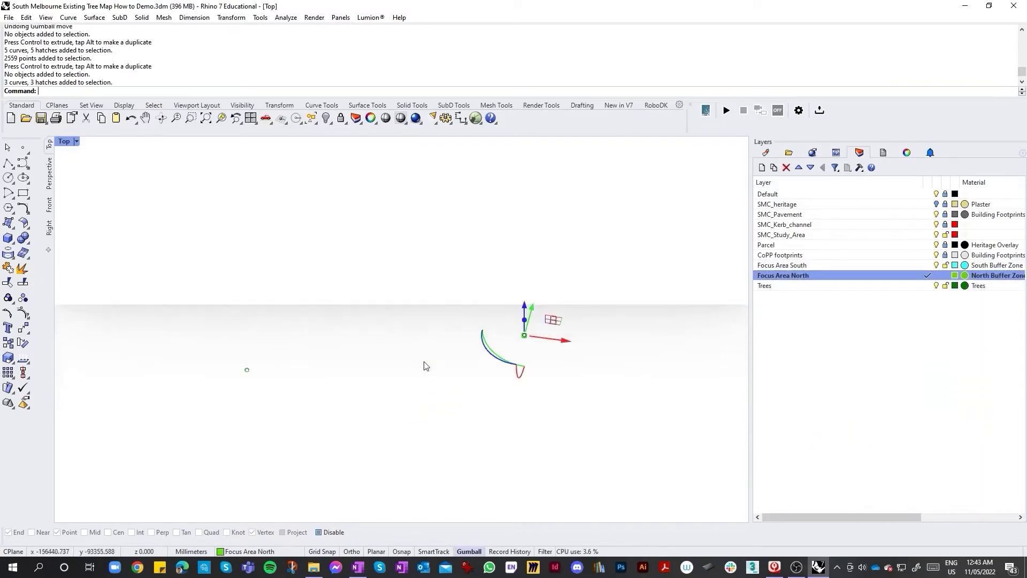
# Reselect the grouped trees and move them along the positive X axis until they are close to the city model.
pyautogui.click(499, 402)
pyautogui.moveTo(306, 413); pyautogui.dragTo(219, 350)
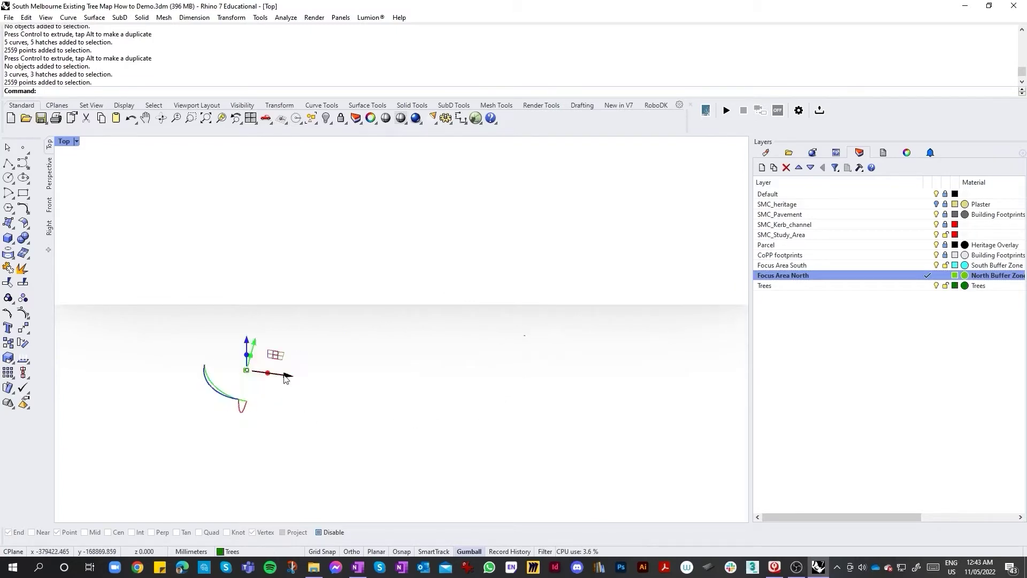
pyautogui.moveTo(284, 374); pyautogui.dragTo(545, 311)
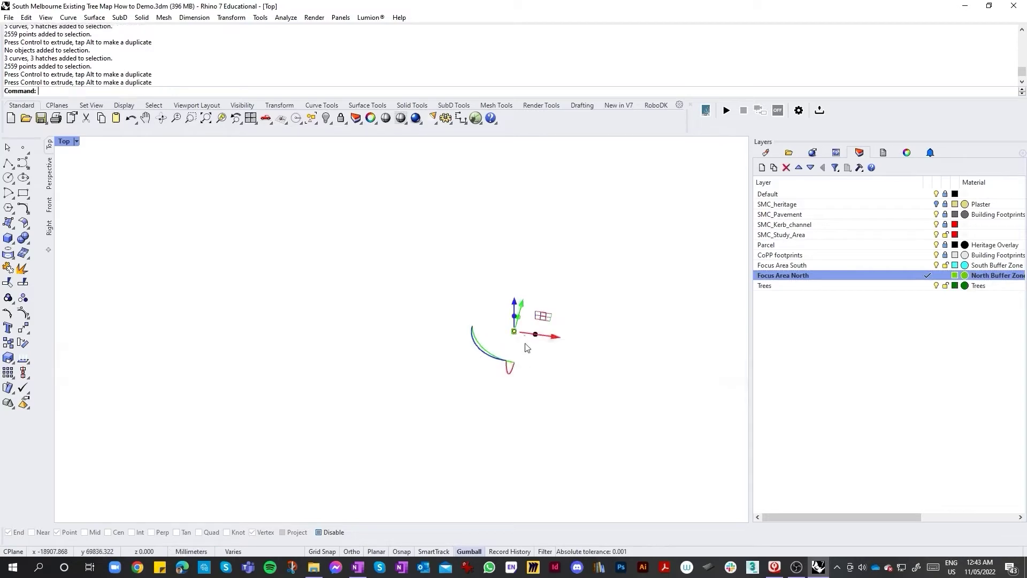
pyautogui.scroll(20, 524, 346)
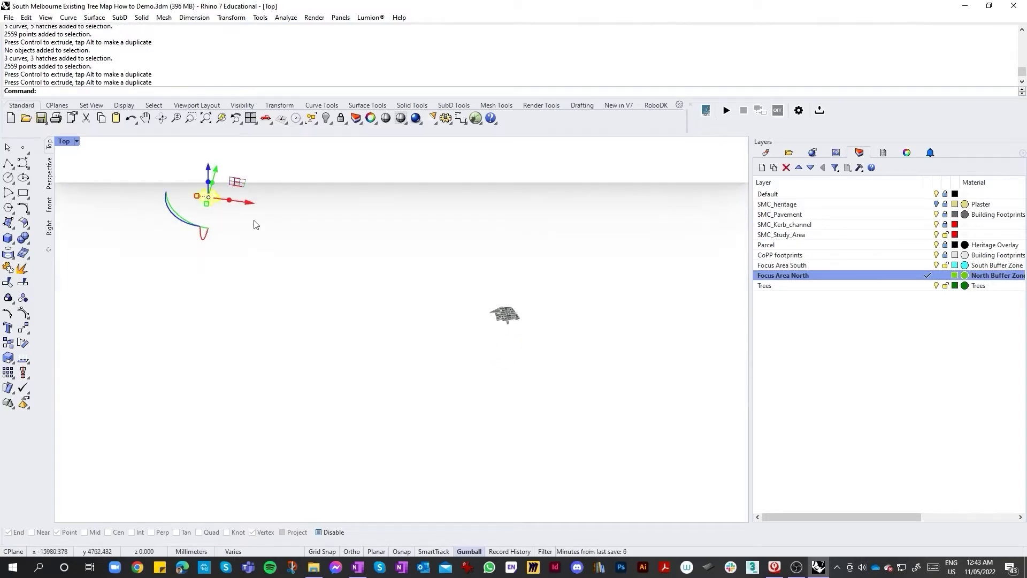
pyautogui.moveTo(253, 204); pyautogui.dragTo(488, 272)
pyautogui.scroll(15, 502, 304)
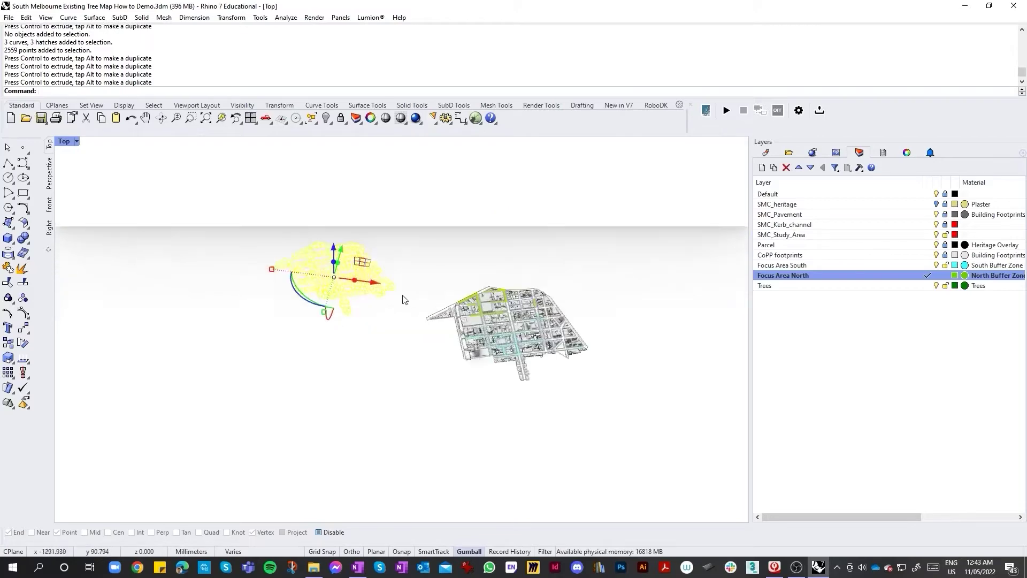
# Move the trees along positive X onto the city model, undo the last move, and shift them along negative Y over the streets.
pyautogui.scroll(5, 404, 300)
pyautogui.moveTo(301, 267); pyautogui.dragTo(666, 359)
pyautogui.hotkey('ctrl', 'z')
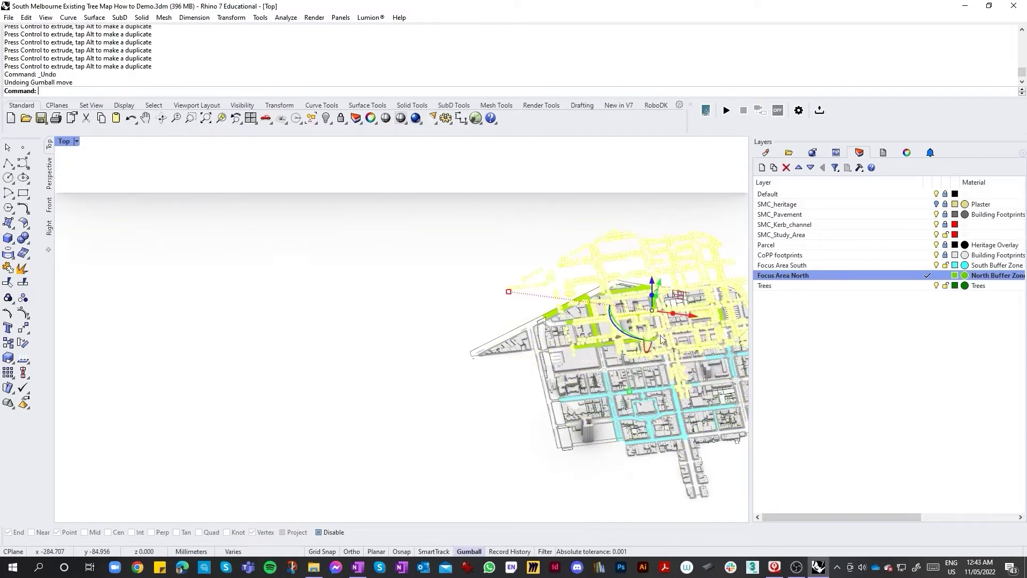
pyautogui.moveTo(661, 284); pyautogui.dragTo(679, 372)
pyautogui.moveTo(679, 372); pyautogui.dragTo(498, 243, button='right')
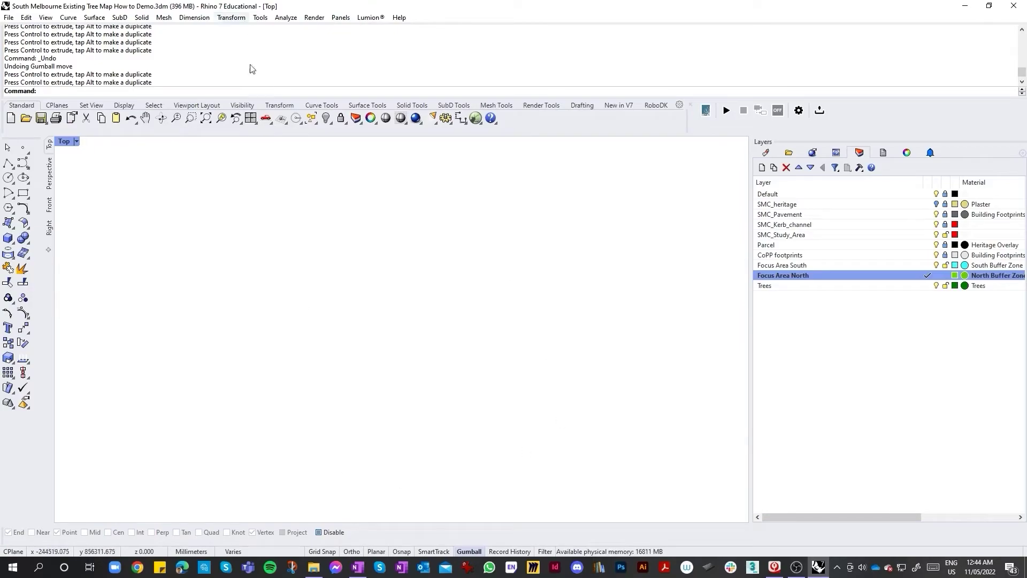
# Zoom to the extents of the model and set the viewport to the world Top view.
pyautogui.click(202, 121)
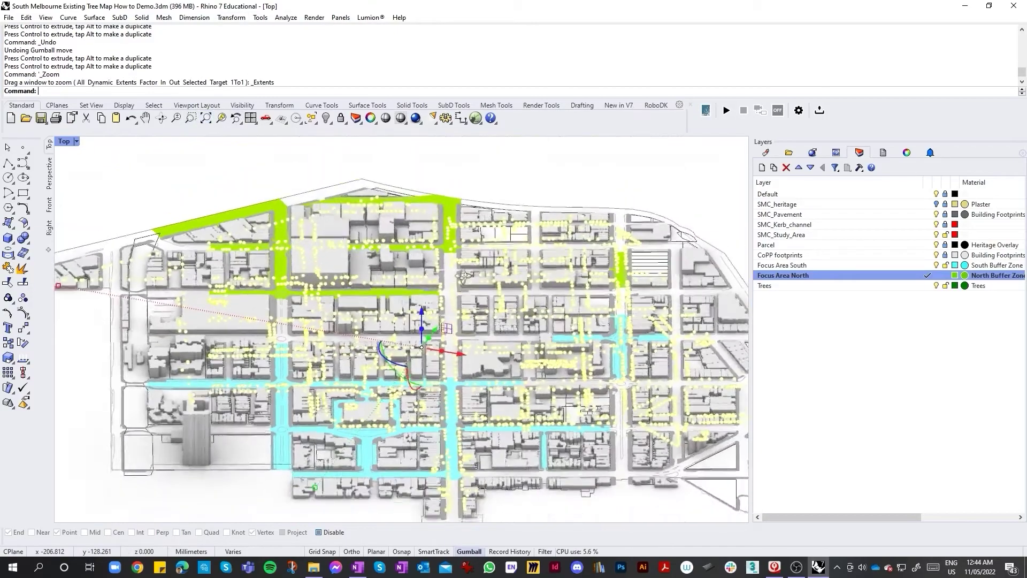
pyautogui.moveTo(465, 276); pyautogui.dragTo(354, 285, button='right')
pyautogui.click(76, 142)
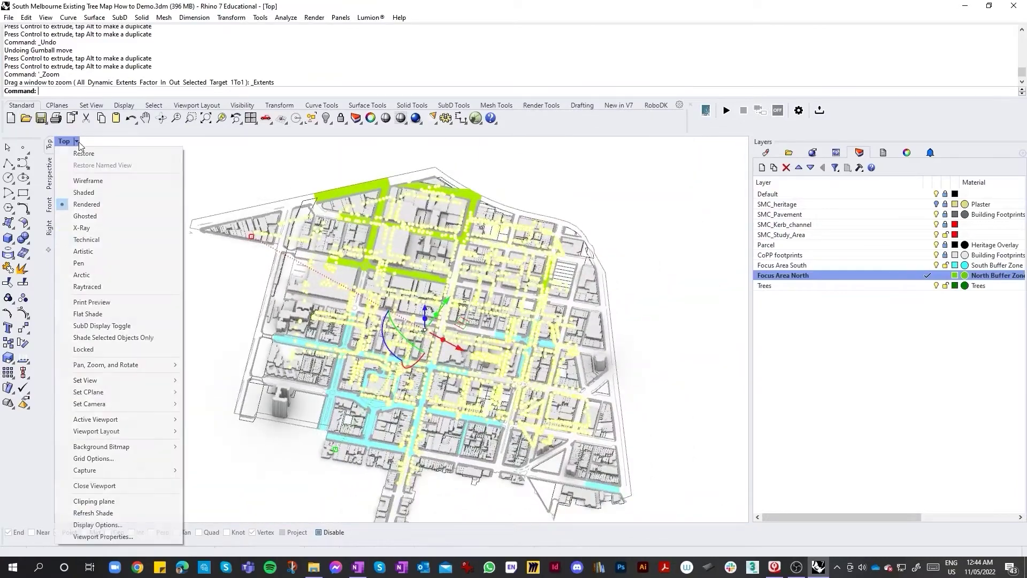
pyautogui.moveTo(149, 381)
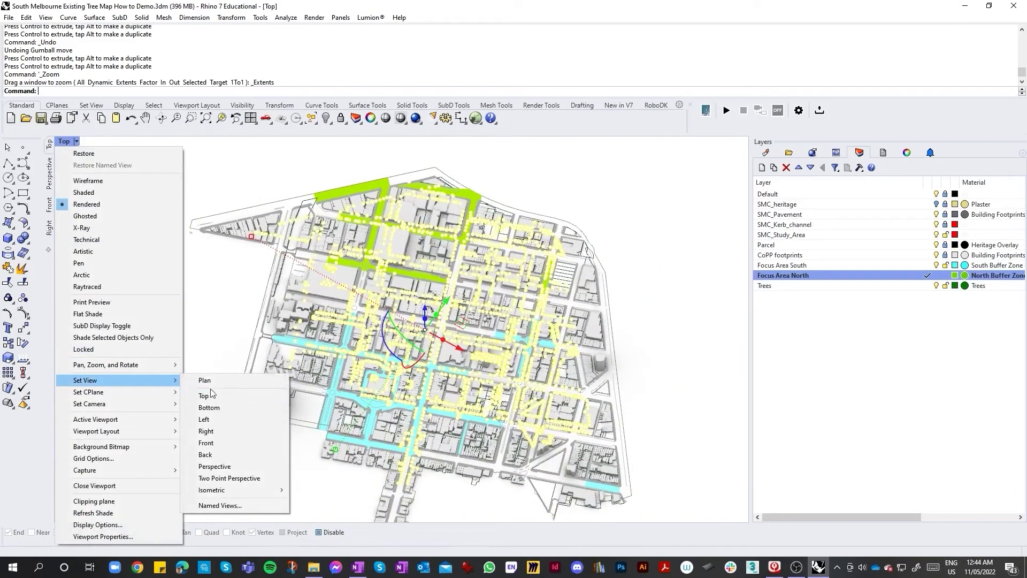
pyautogui.click(238, 394)
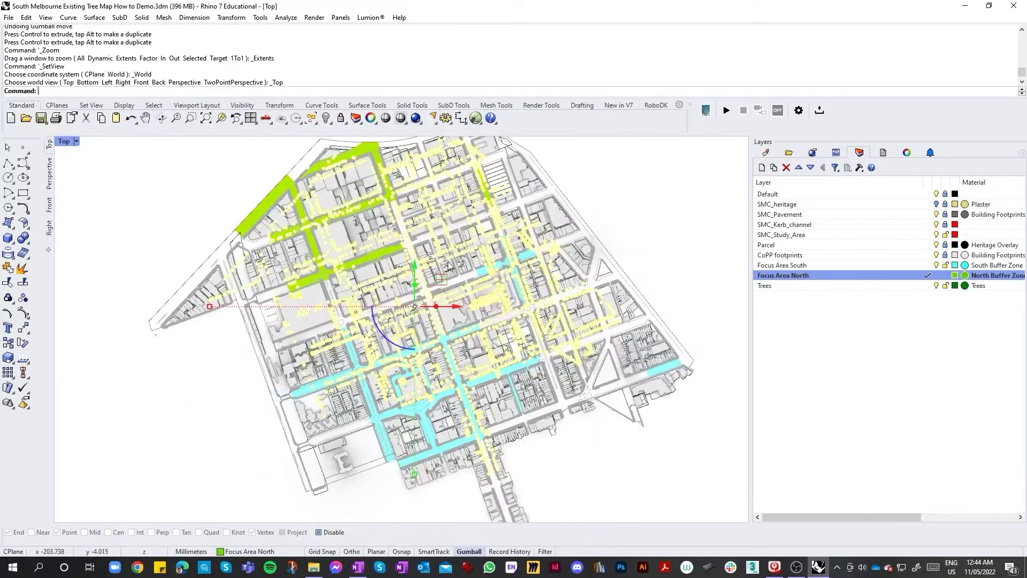
# Check the trees' position around the triangular western block and make Trees the current layer.
pyautogui.scroll(3, 451, 354)
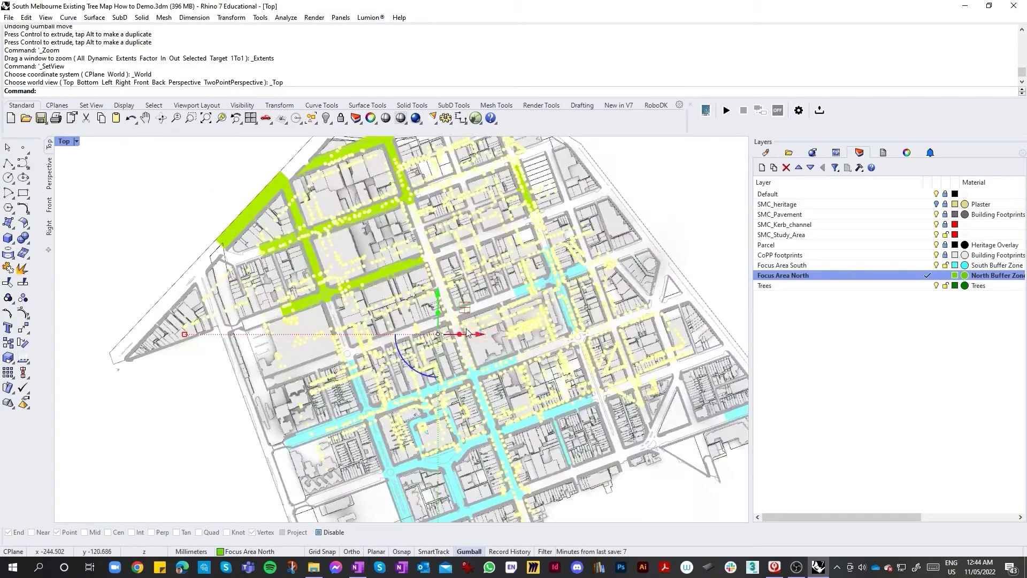
pyautogui.scroll(1, 165, 336)
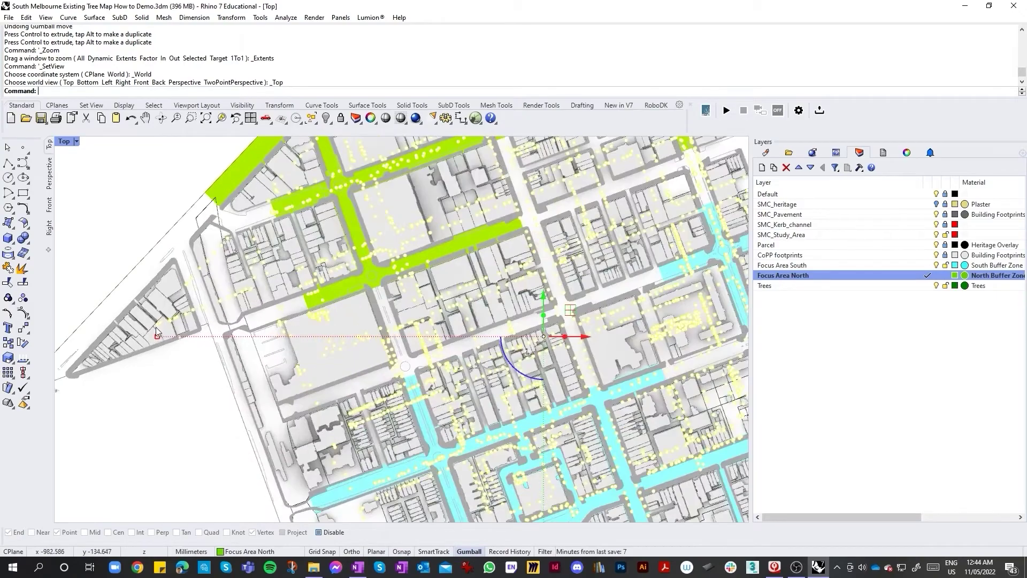
pyautogui.moveTo(158, 333); pyautogui.dragTo(242, 369, button='right')
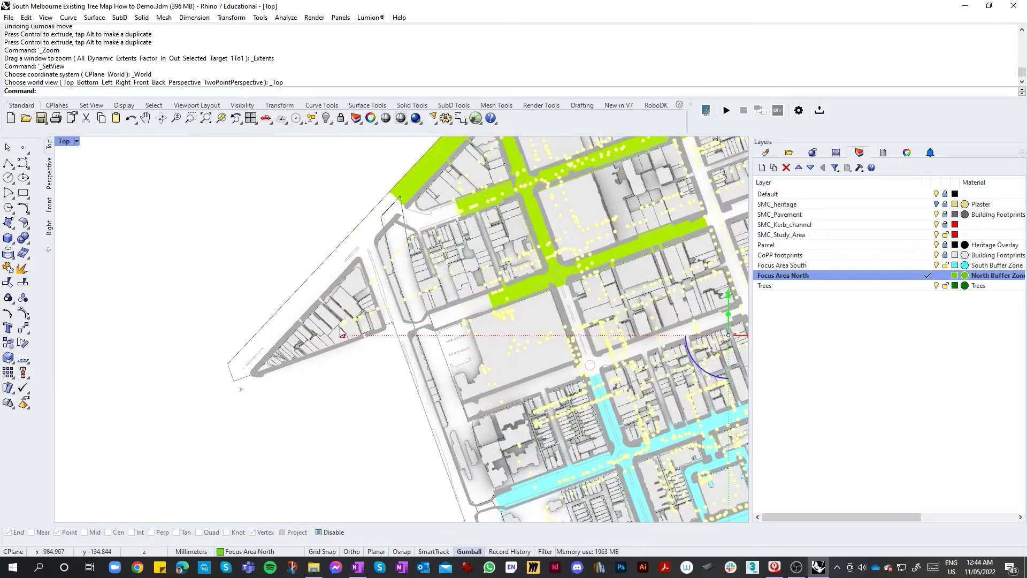
pyautogui.scroll(-3, 341, 332)
pyautogui.scroll(2, 385, 337)
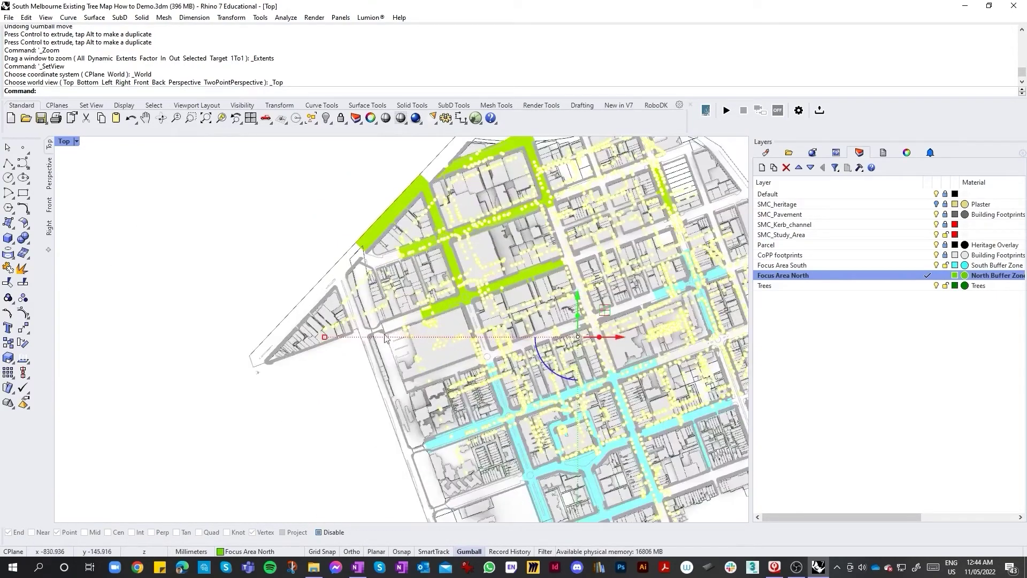
pyautogui.click(793, 286)
pyautogui.doubleClick(813, 288)
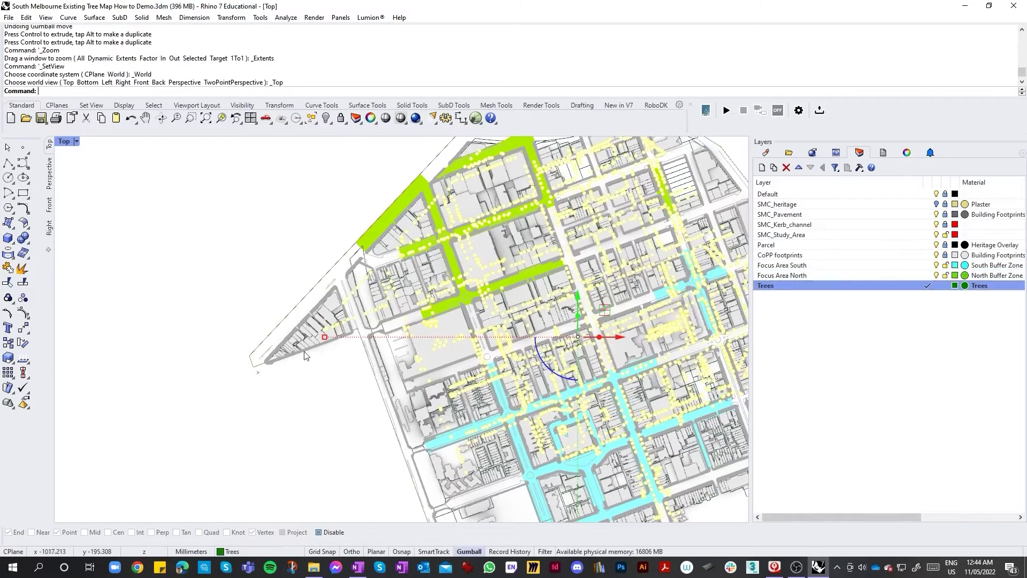
# Drag the selected trees so their westernmost point lands on the sharp tip of the triangular block.
pyautogui.scroll(2, 342, 335)
pyautogui.moveTo(338, 332); pyautogui.dragTo(254, 377)
pyautogui.moveTo(253, 376); pyautogui.dragTo(258, 380)
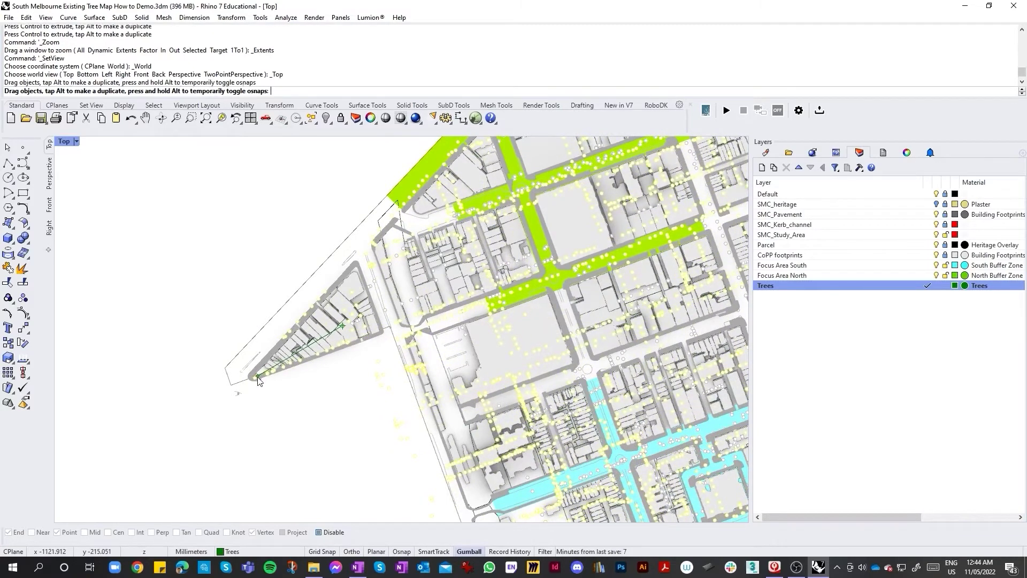
pyautogui.scroll(-3, 288, 382)
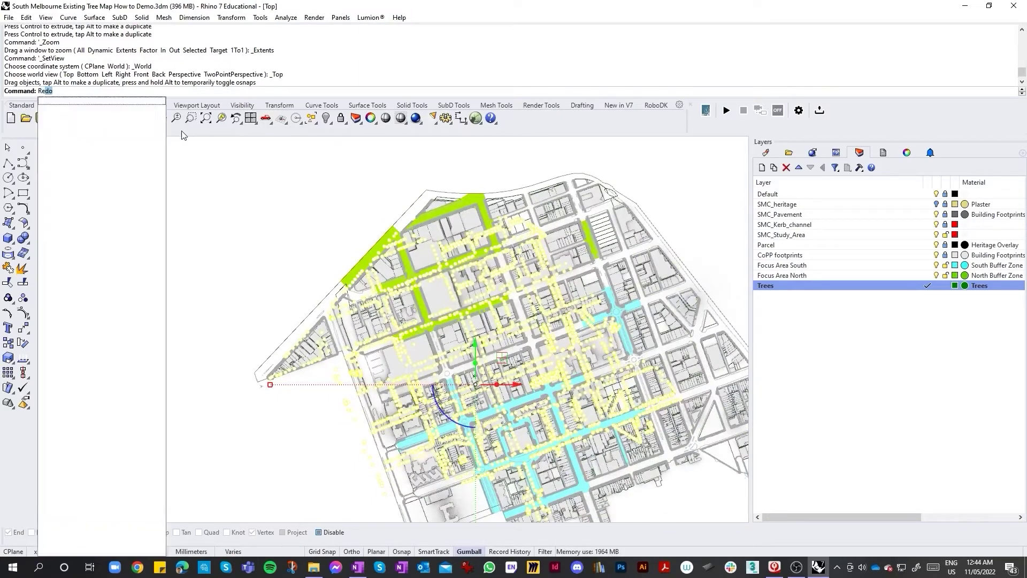
# Rotate the trees slightly clockwise about the tip of the triangular block, using reference points near the upper end of the green northwest strip.
pyautogui.press('Escape')
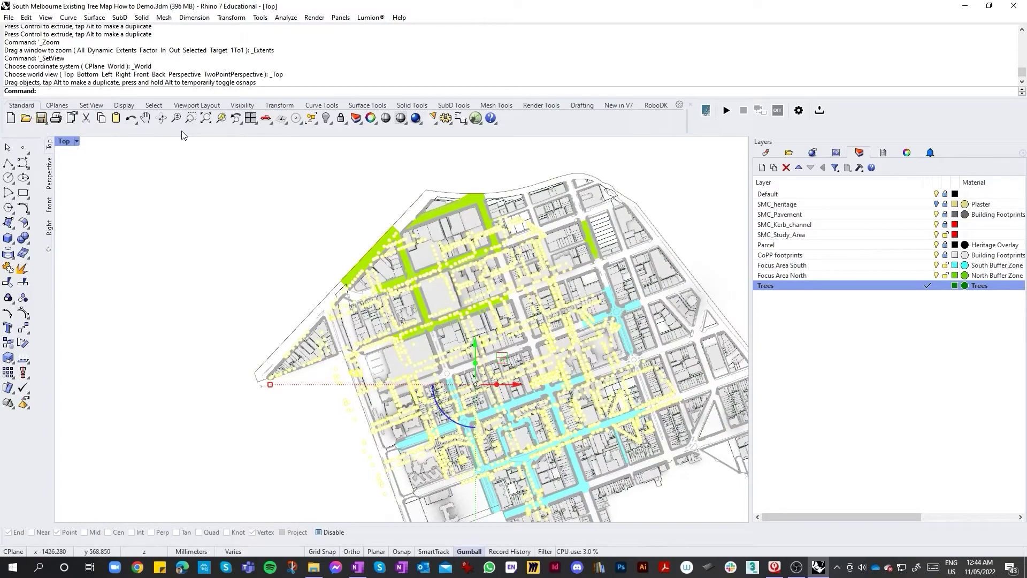
pyautogui.press('BackSpace')
pyautogui.press('BackSpace')
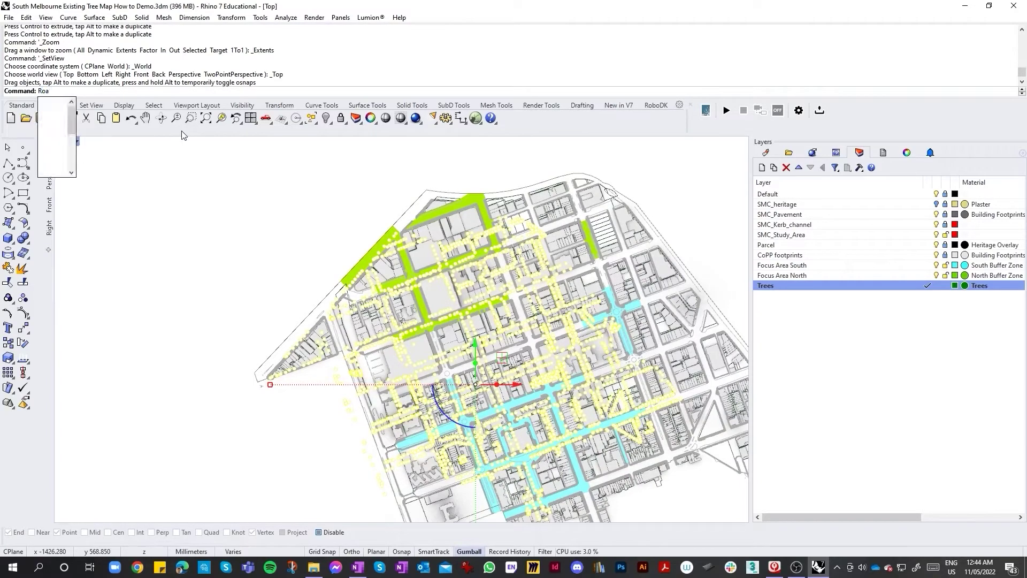
pyautogui.press('Down')
pyautogui.press('Down')
pyautogui.press('Down')
pyautogui.press('Down')
pyautogui.press('Down')
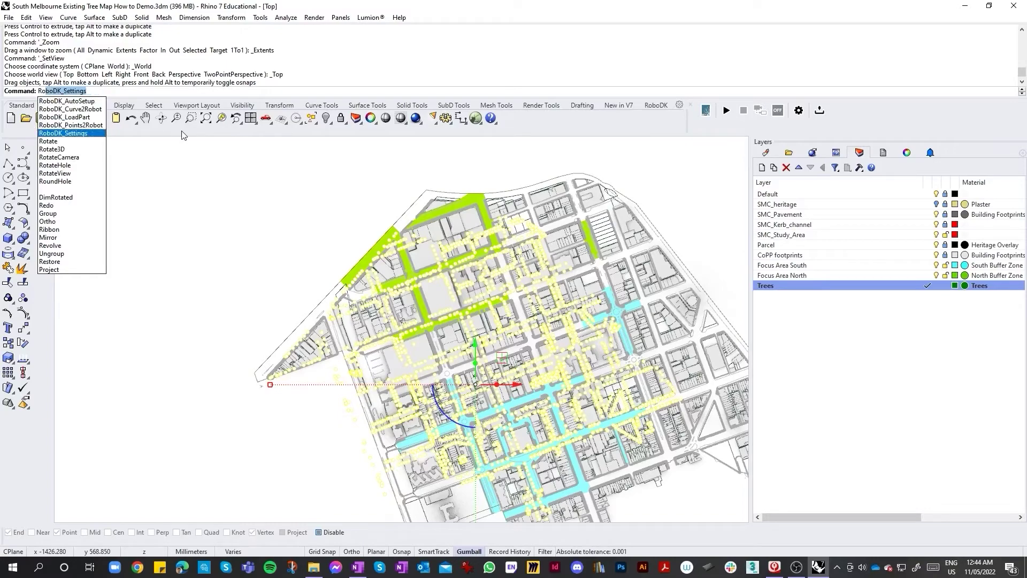
pyautogui.press('Return')
pyautogui.scroll(5, 217, 355)
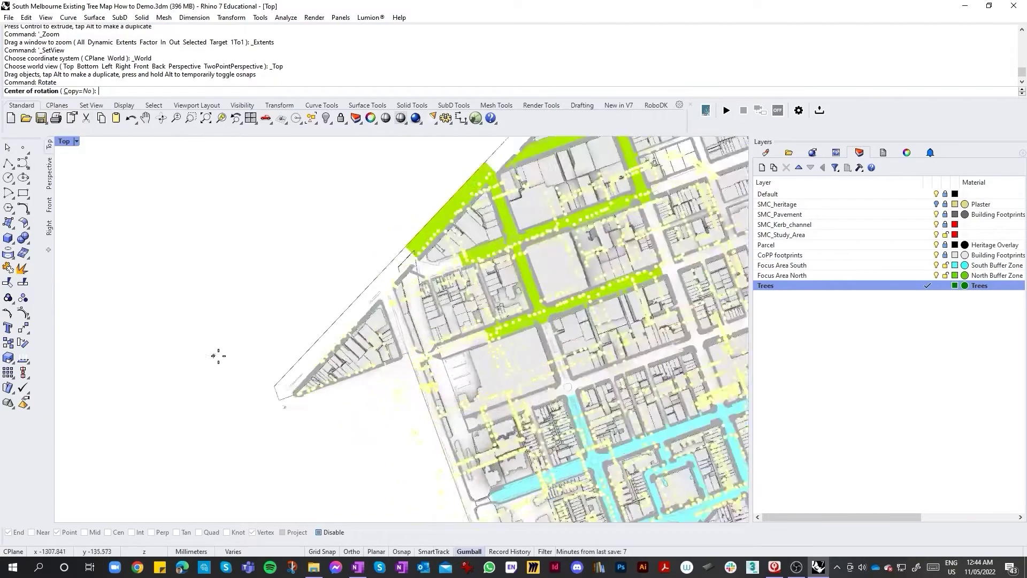
pyautogui.click(348, 419)
pyautogui.scroll(-5, 348, 419)
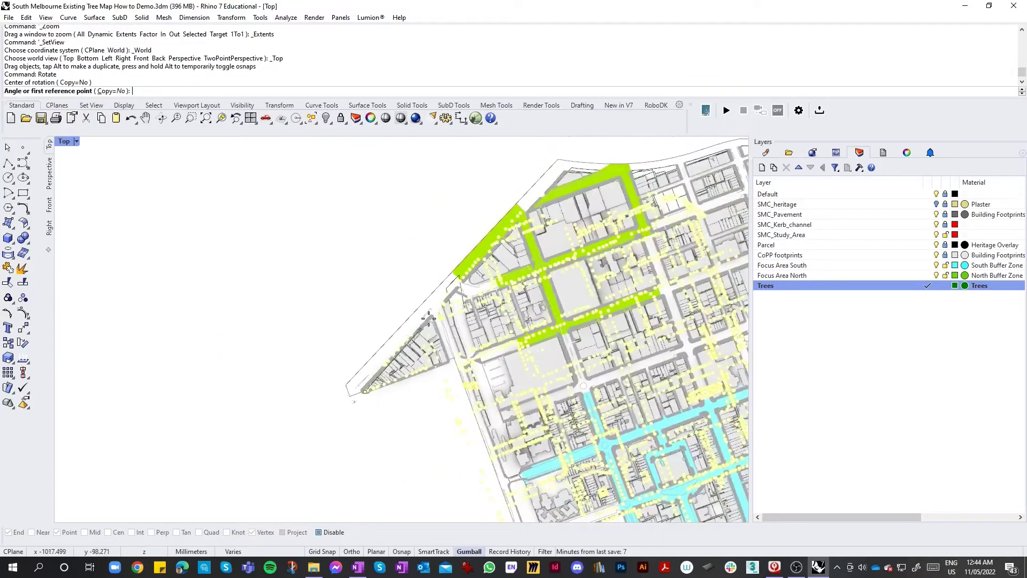
pyautogui.scroll(5, 523, 213)
pyautogui.click(532, 200)
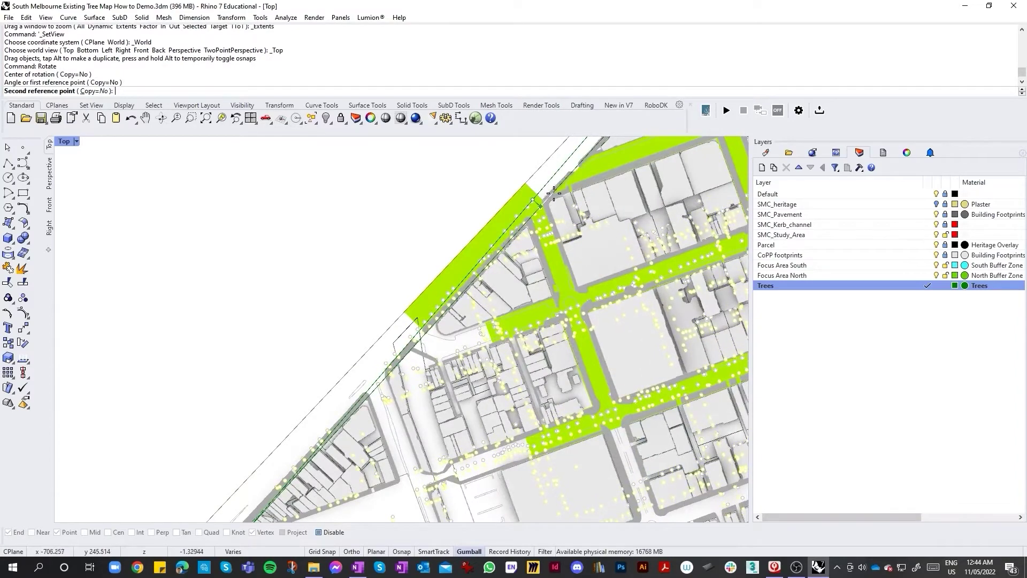
pyautogui.click(557, 197)
pyautogui.scroll(-10, 481, 321)
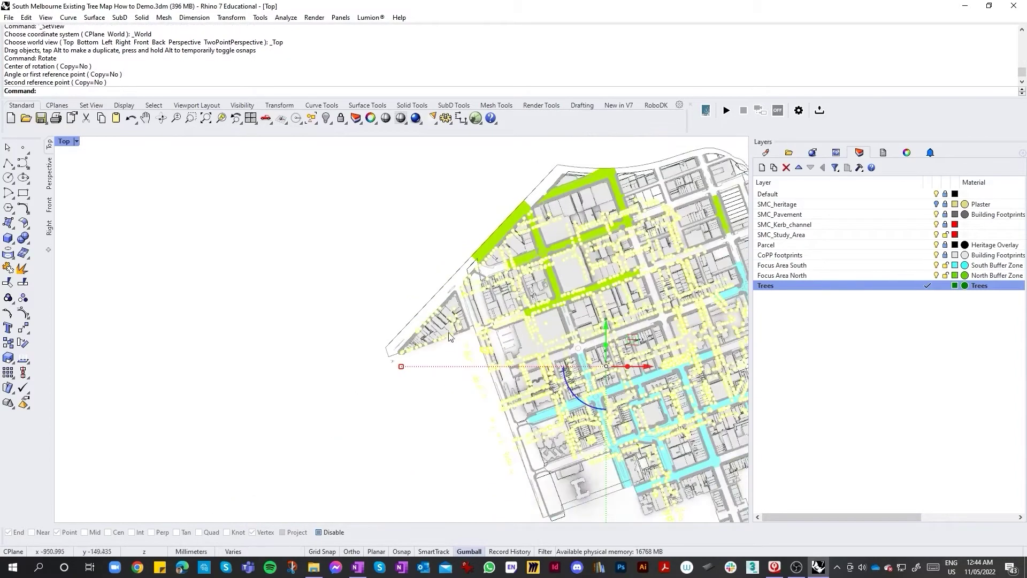
pyautogui.scroll(5, 480, 322)
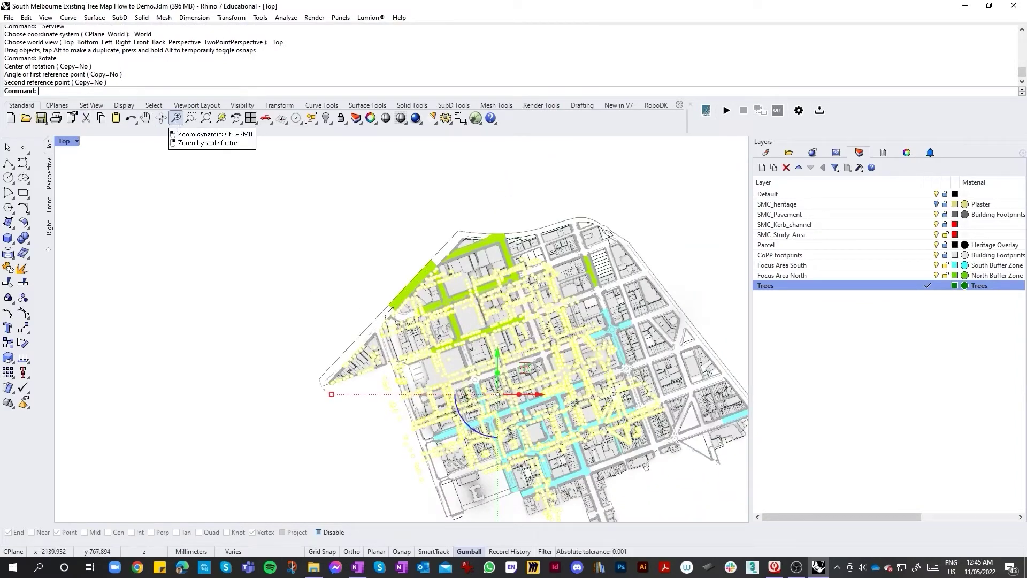
# Scale up the trees from the triangular block's tip, taking a reference distance of about 1035 mm to about 1311 mm to match the streets.
pyautogui.press('Return')
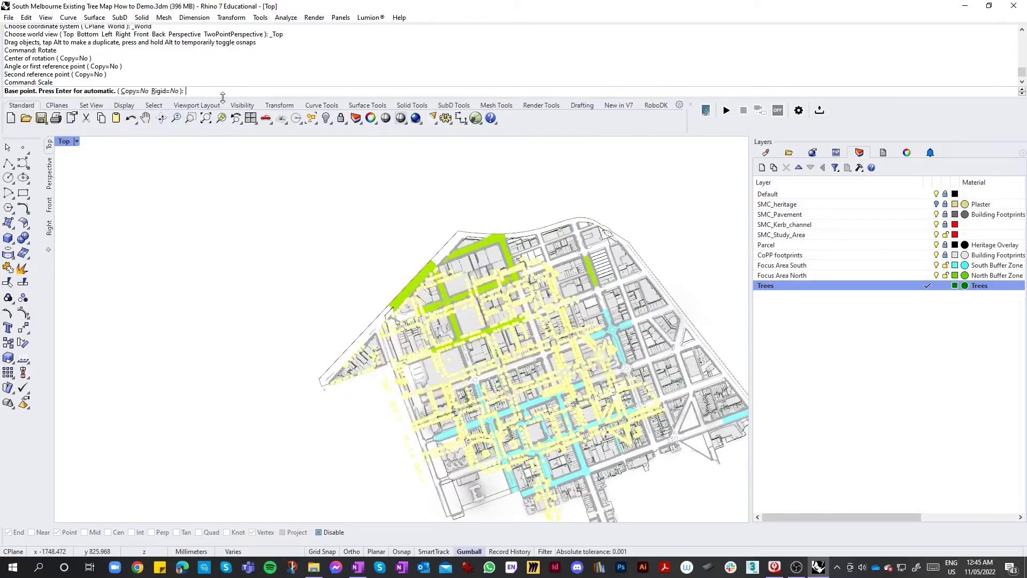
pyautogui.scroll(5, 274, 426)
pyautogui.click(282, 431)
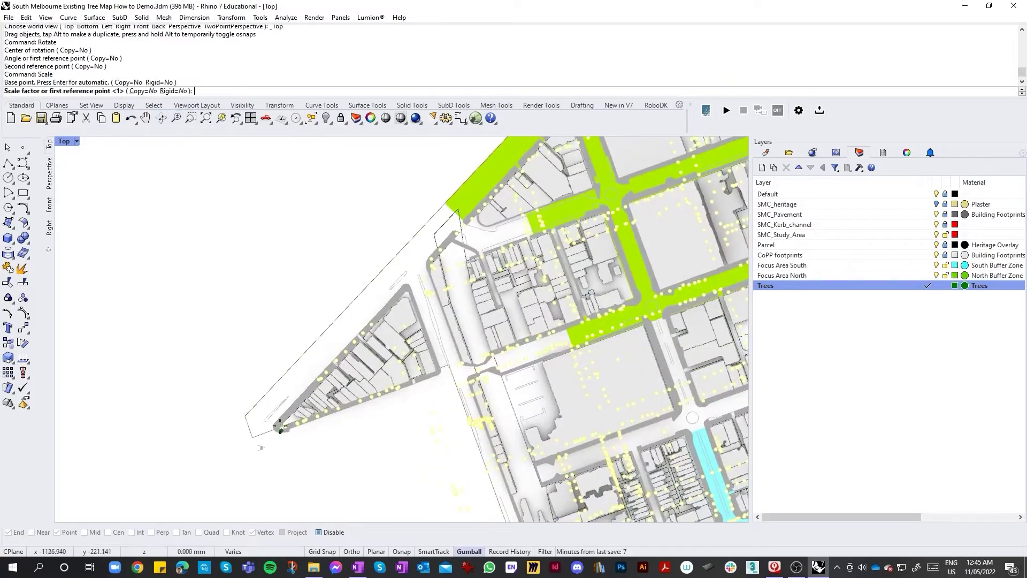
pyautogui.scroll(-4, 277, 410)
pyautogui.click(653, 289)
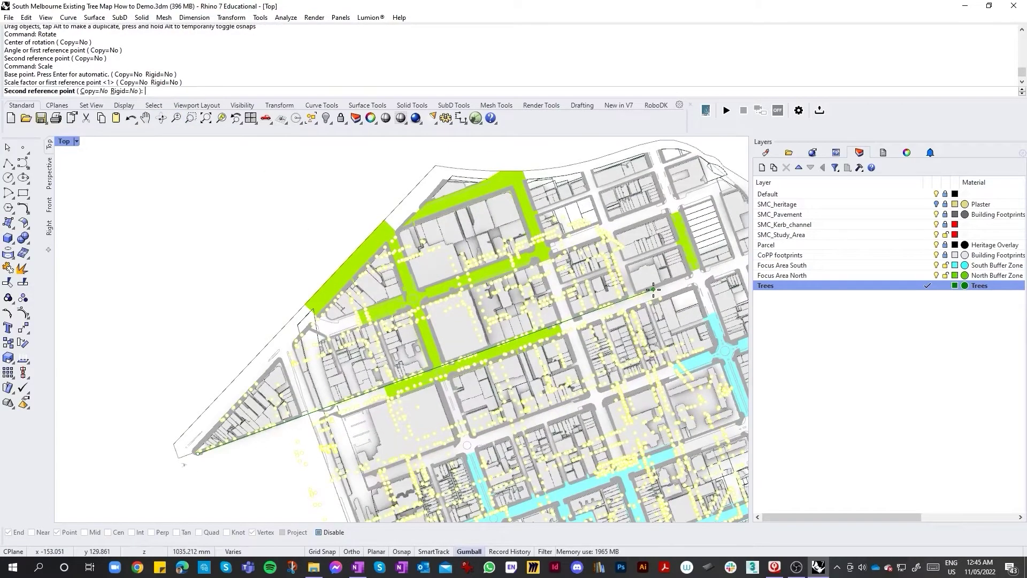
pyautogui.scroll(-4, 653, 289)
pyautogui.scroll(3, 685, 278)
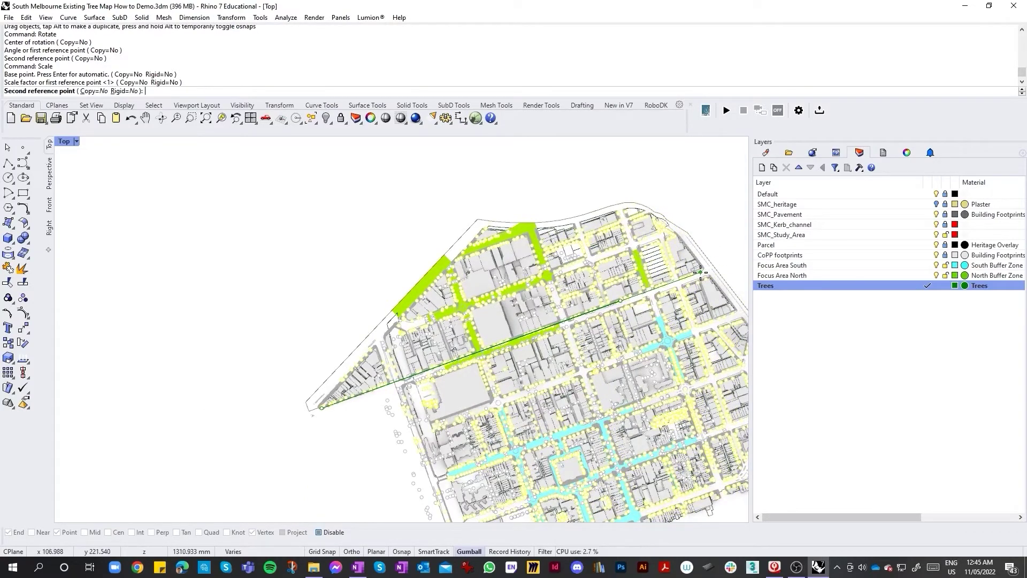
pyautogui.click(700, 273)
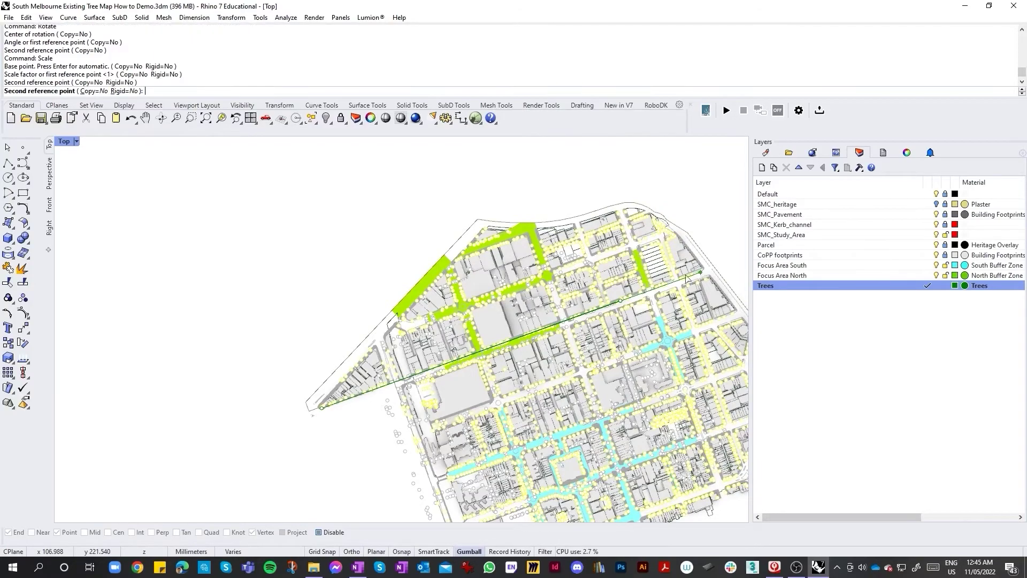
pyautogui.scroll(-3, 615, 299)
pyautogui.scroll(5, 518, 264)
pyautogui.scroll(-3, 518, 264)
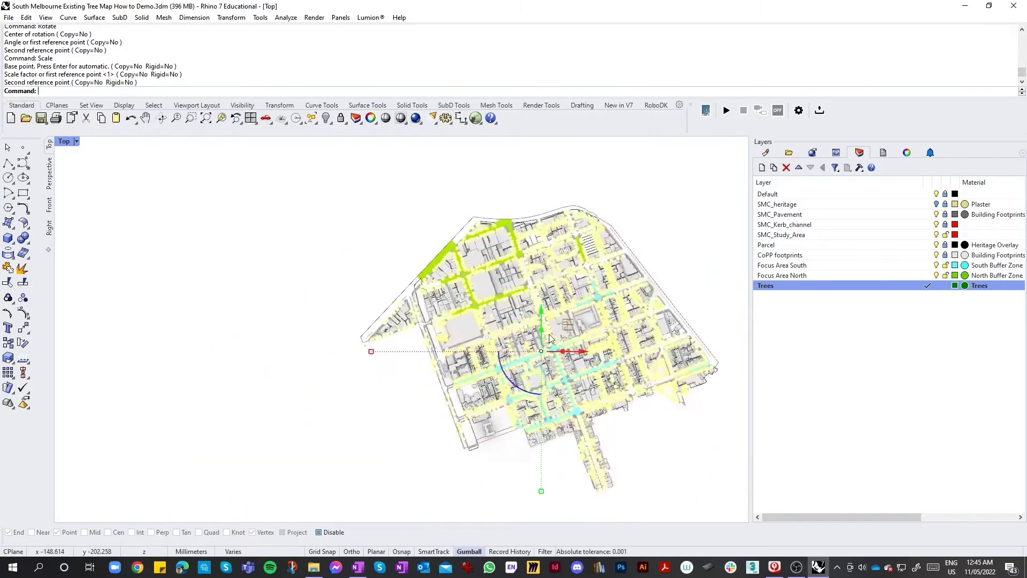
pyautogui.scroll(5, 545, 377)
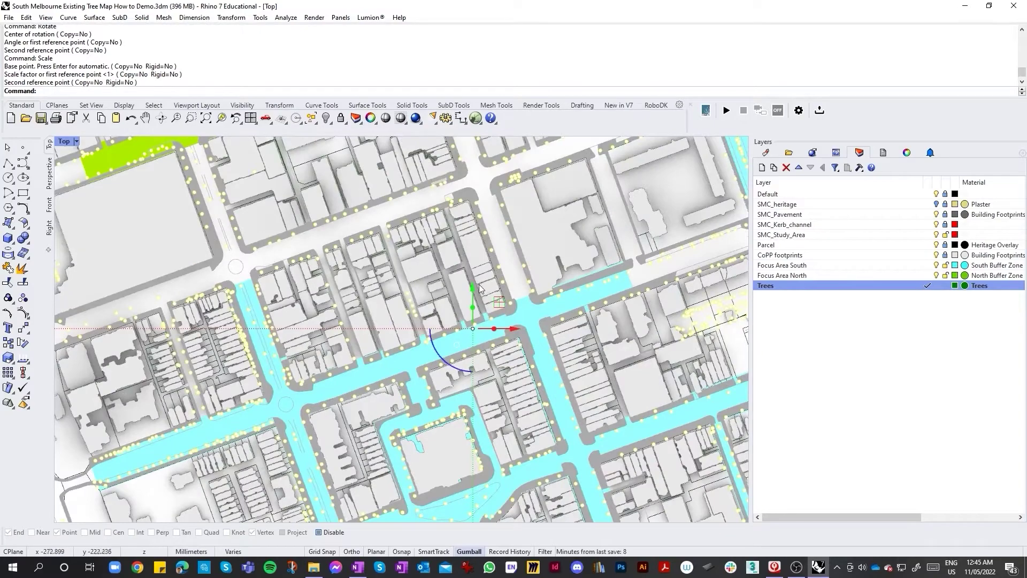
# Nudge all the trees slightly north and then slightly along the X axis with the gumball to fit the streets.
pyautogui.moveTo(479, 289); pyautogui.dragTo(473, 283)
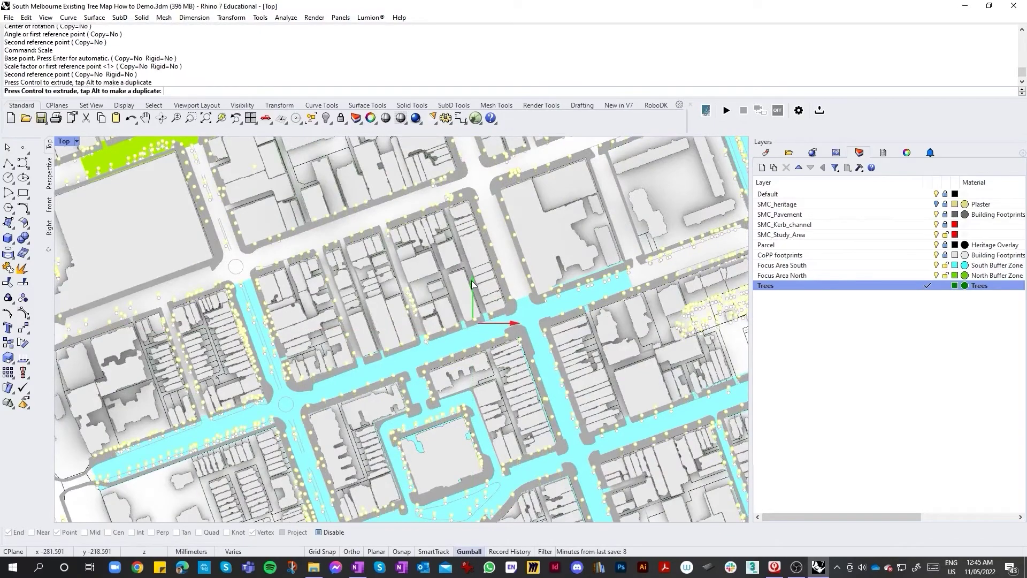
pyautogui.click(509, 325)
pyautogui.scroll(-2, 518, 366)
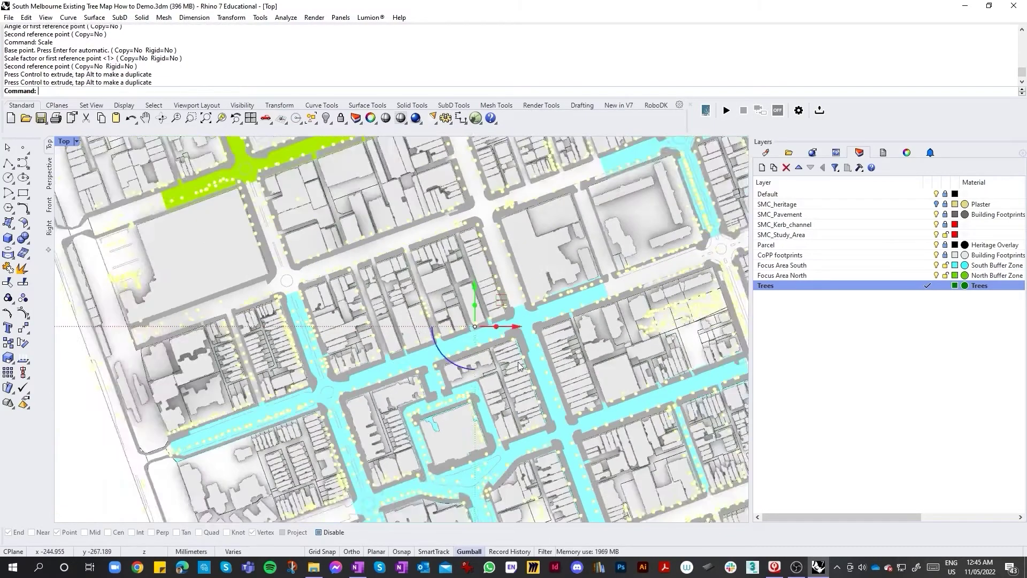
# Check how the trees line up with the streets across the whole city map, including the northern and eastern edges, and deselect them.
pyautogui.scroll(-3, 519, 367)
pyautogui.scroll(6, 464, 243)
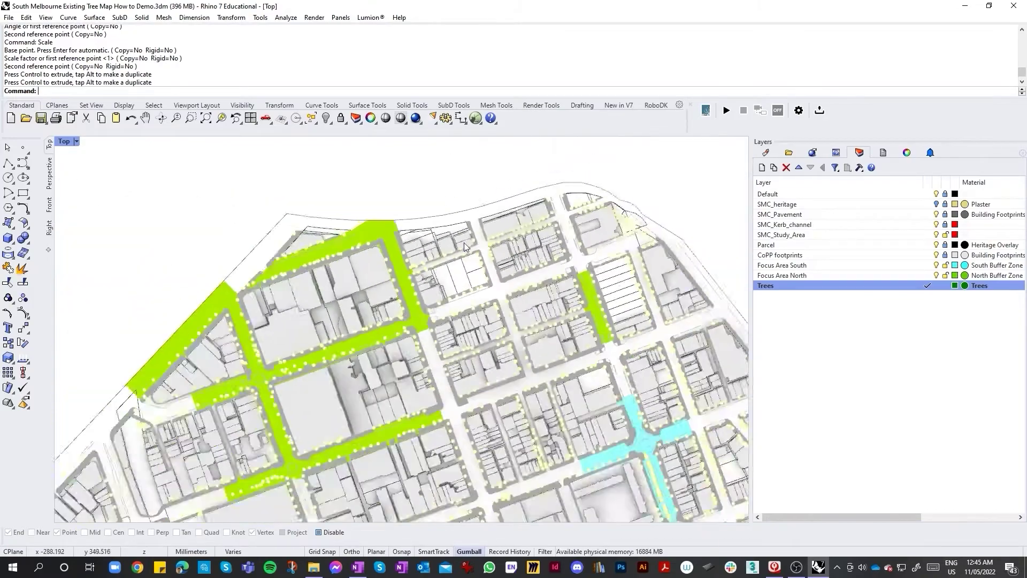
pyautogui.scroll(-4, 586, 402)
pyautogui.scroll(5, 594, 435)
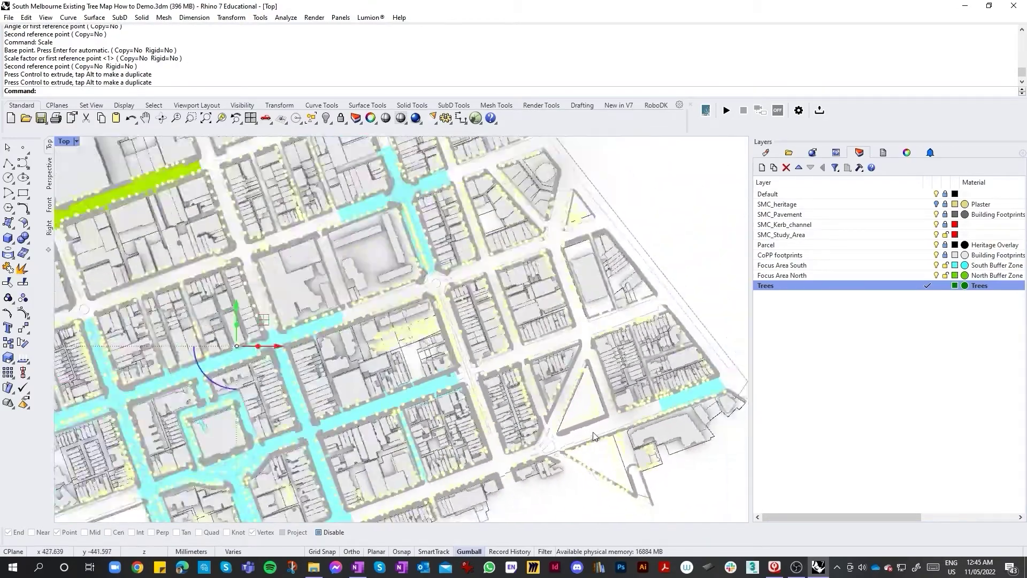
pyautogui.scroll(-5, 594, 436)
pyautogui.scroll(3, 271, 443)
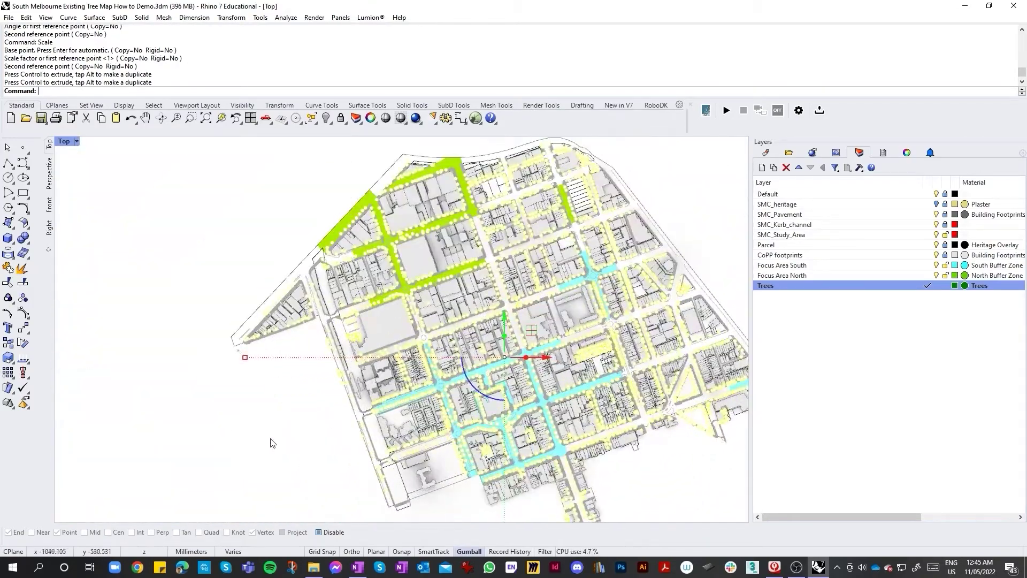
pyautogui.scroll(-1, 288, 430)
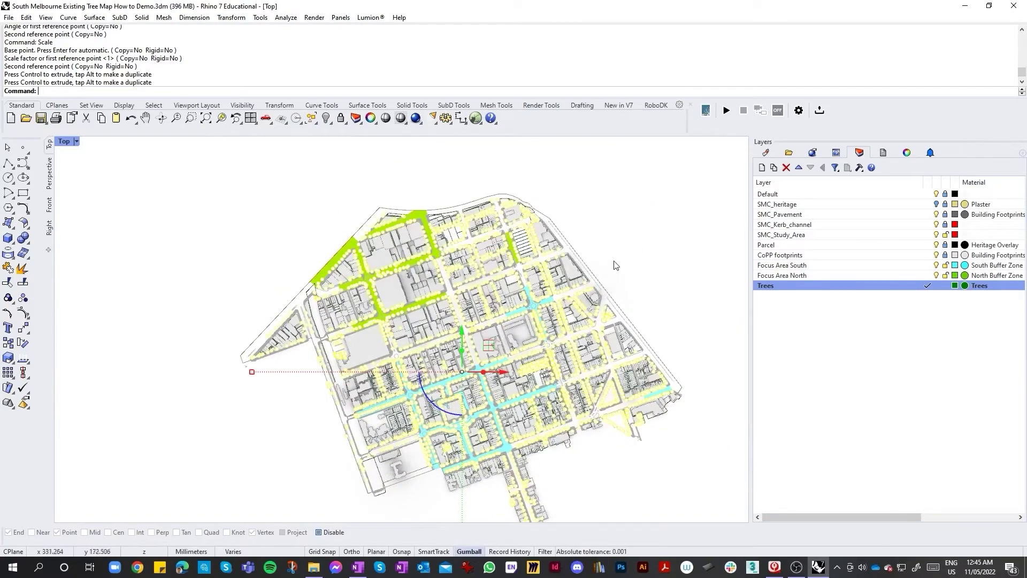
pyautogui.scroll(4, 495, 339)
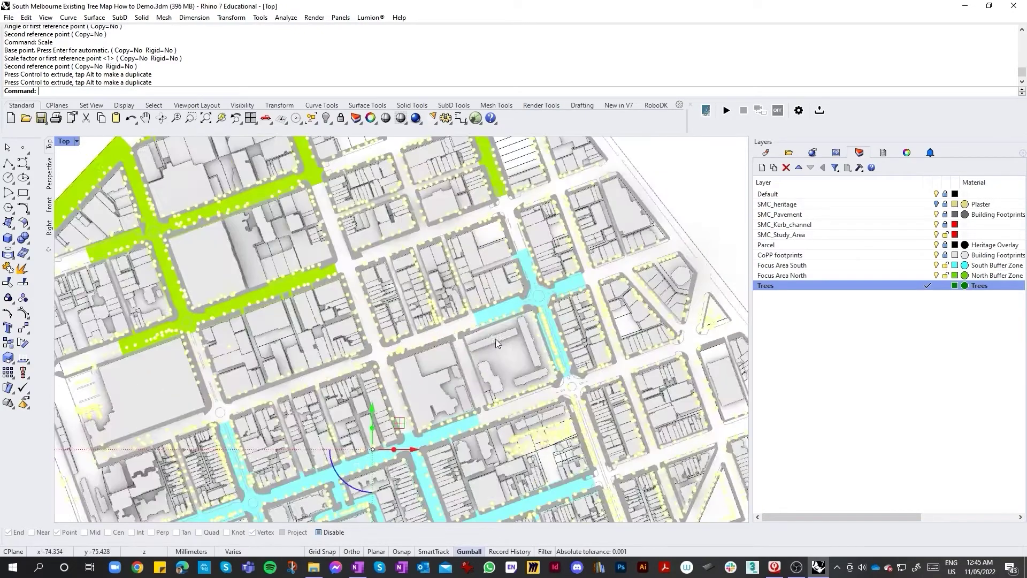
pyautogui.scroll(-4, 467, 292)
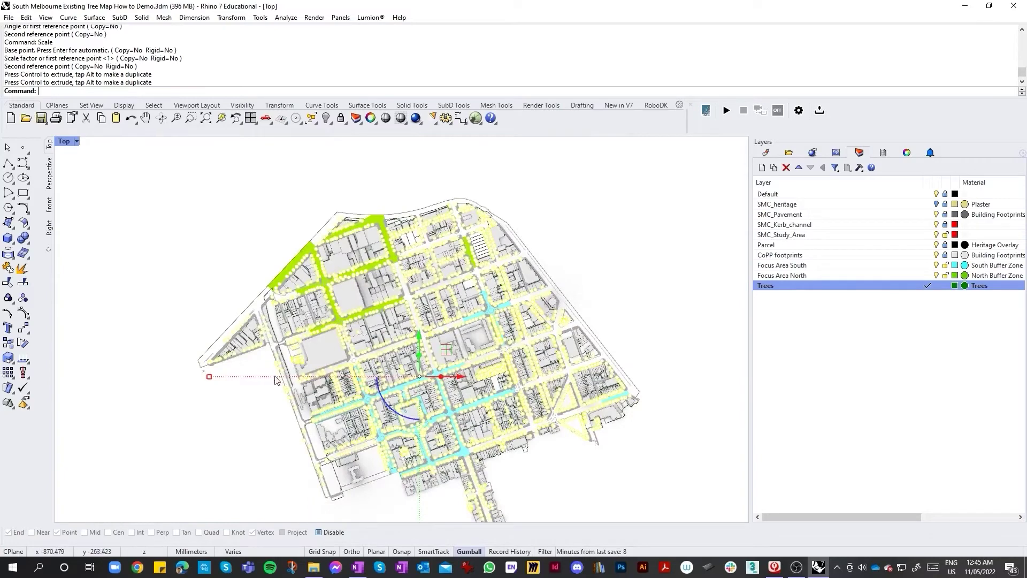
pyautogui.scroll(1, 517, 494)
pyautogui.press('Escape')
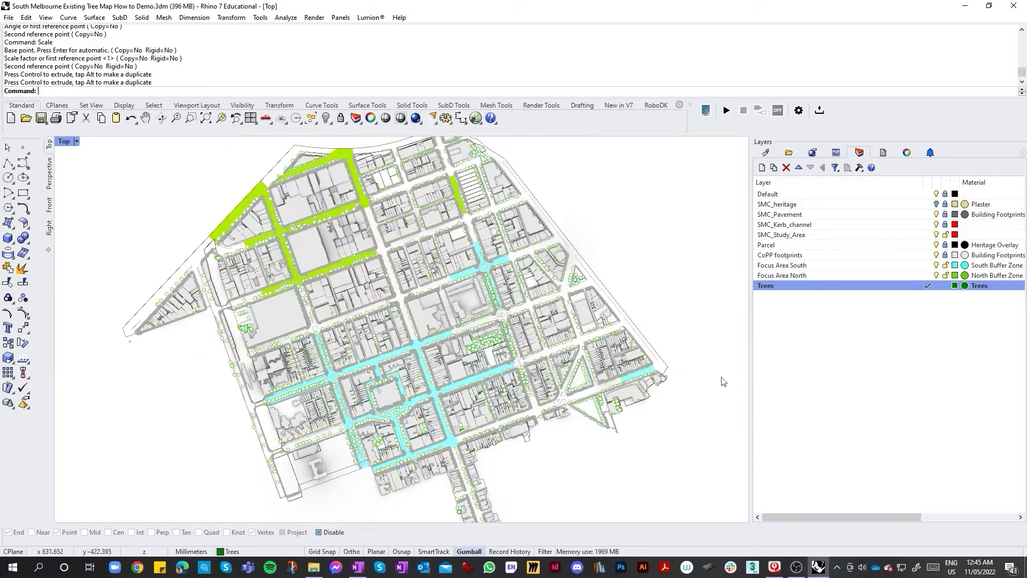
# Select all objects on the Trees layer, ungroup them and clear the selection.
pyautogui.rightClick(778, 289)
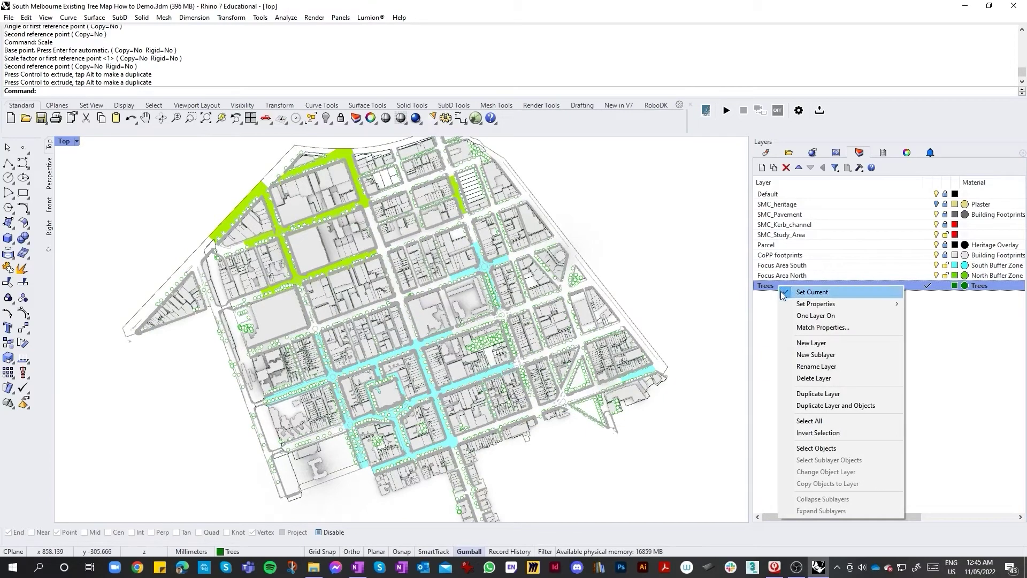
pyautogui.click(839, 448)
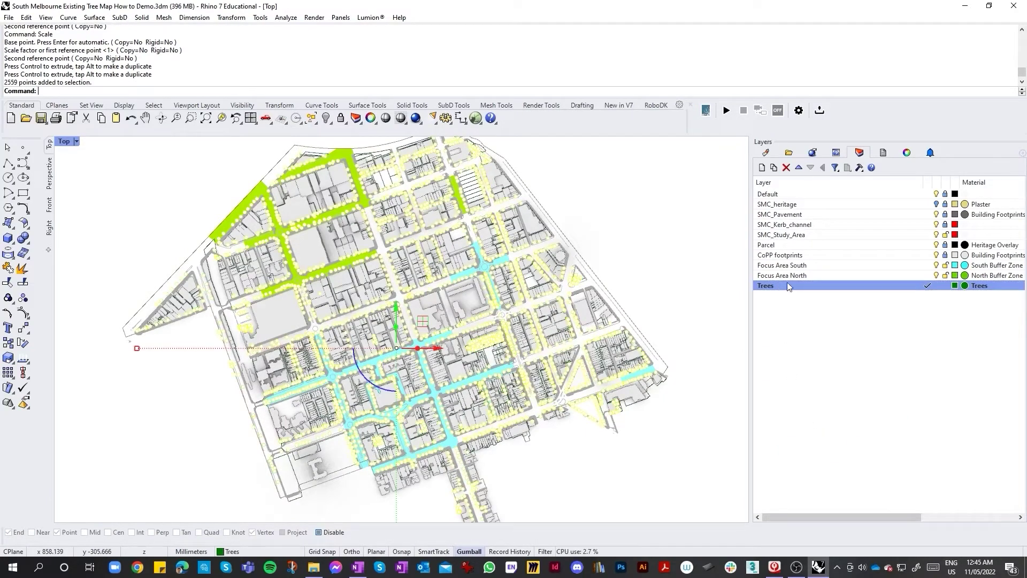
pyautogui.rightClick(787, 283)
pyautogui.click(836, 447)
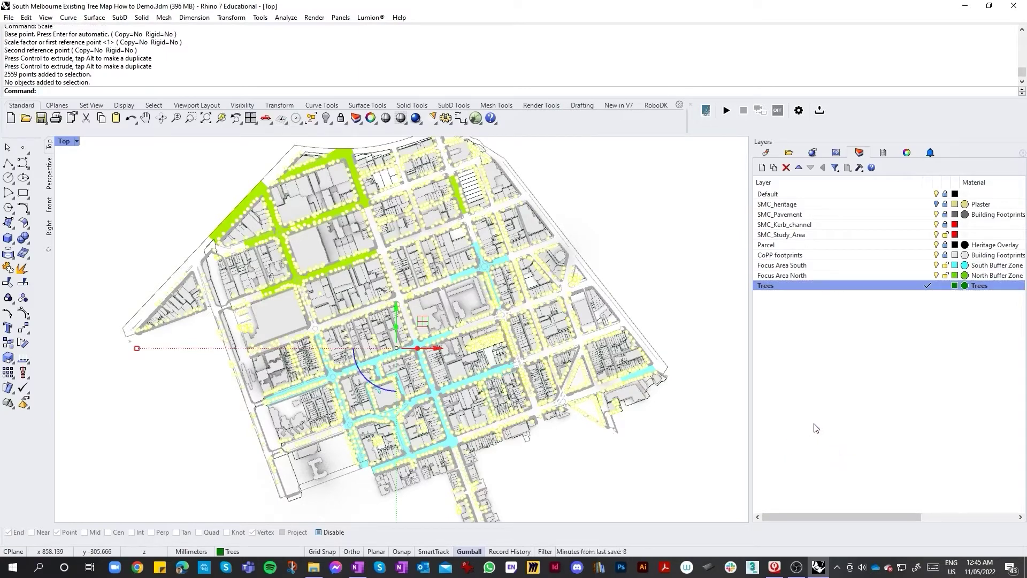
pyautogui.hotkey('ctrl', 'shift', 'g')
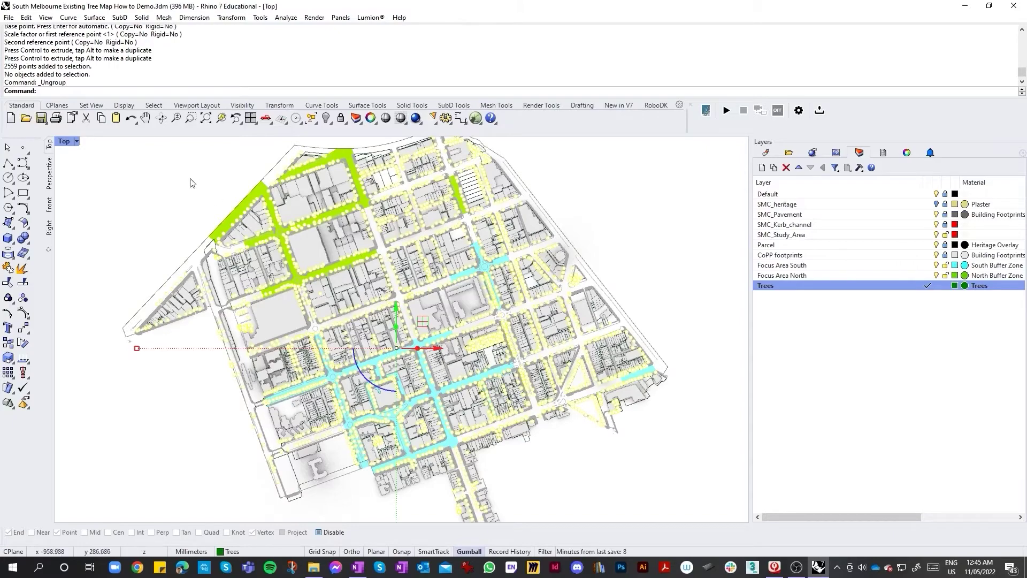
pyautogui.click(664, 284)
# Lock the Focus Area North, Focus Area South and SMC_Study_Area layers and highlight the Trees layer.
pyautogui.scroll(6, 286, 396)
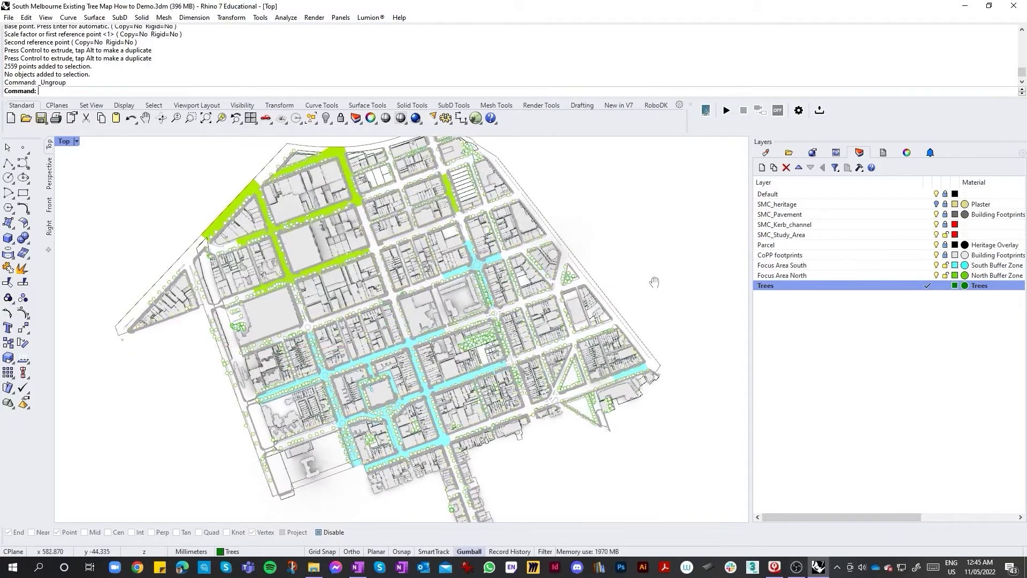
pyautogui.scroll(-5, 287, 396)
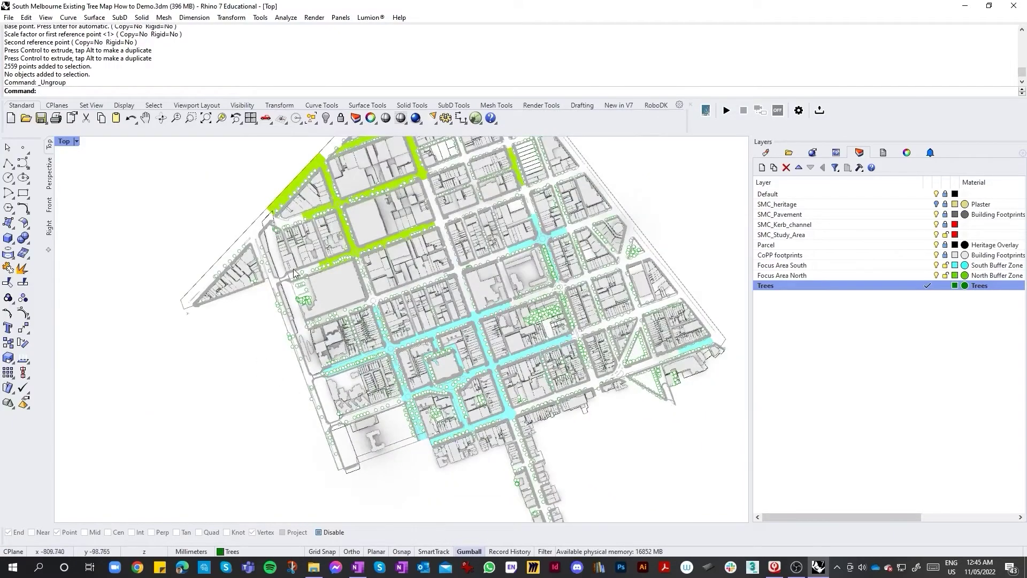
pyautogui.scroll(4, 322, 287)
pyautogui.scroll(-3, 369, 337)
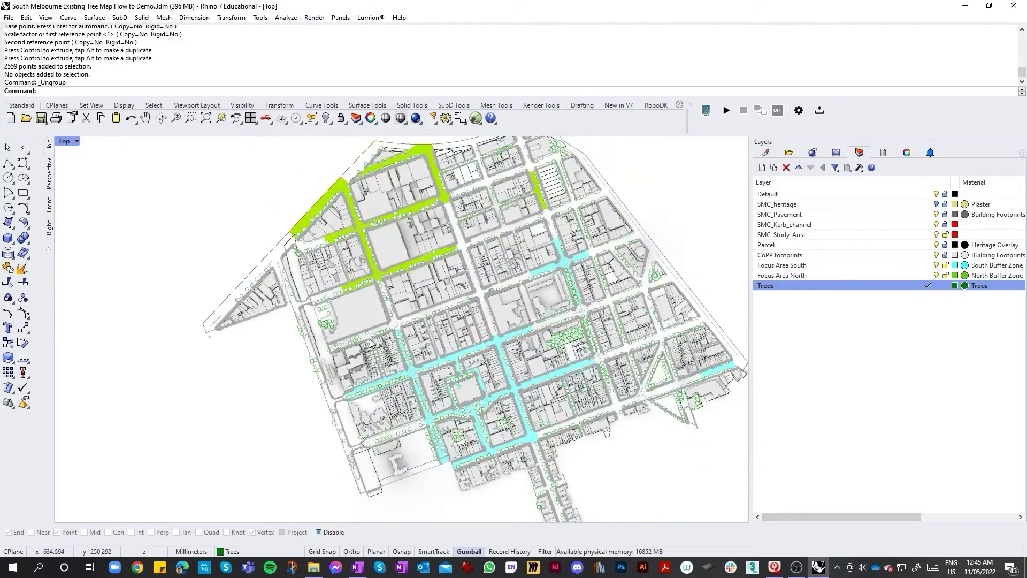
pyautogui.scroll(-2, 370, 338)
pyautogui.scroll(3, 404, 320)
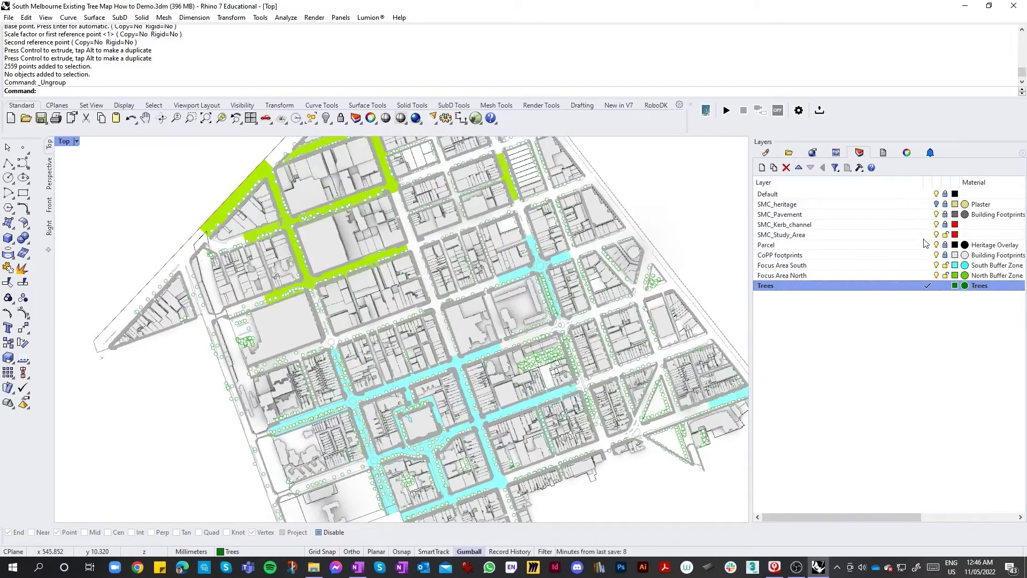
pyautogui.click(901, 277)
pyautogui.click(944, 265)
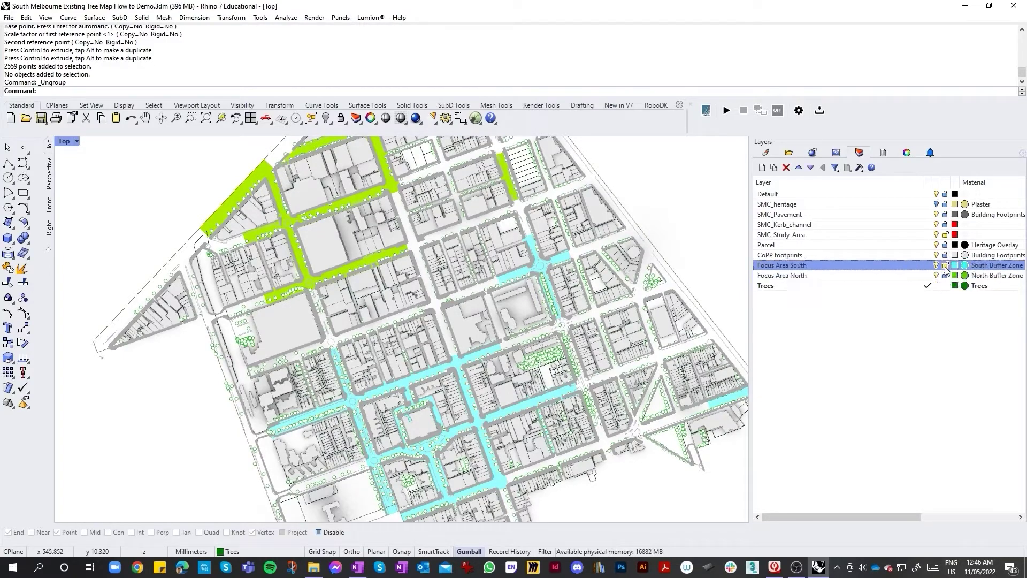
pyautogui.click(944, 234)
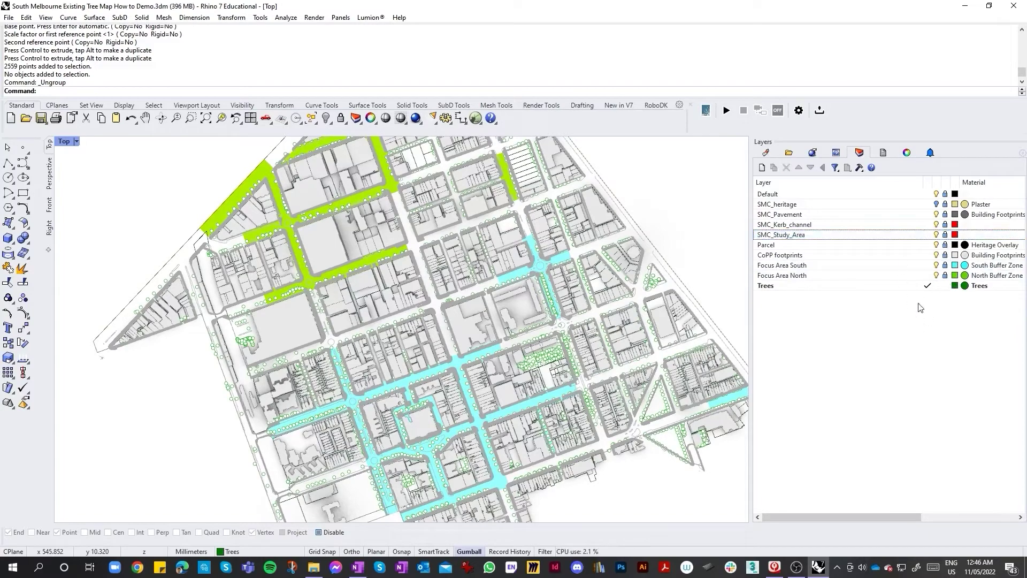
pyautogui.click(892, 286)
# Select the trees through a window around the triangular western block and ungroup them once more.
pyautogui.scroll(-5, 468, 316)
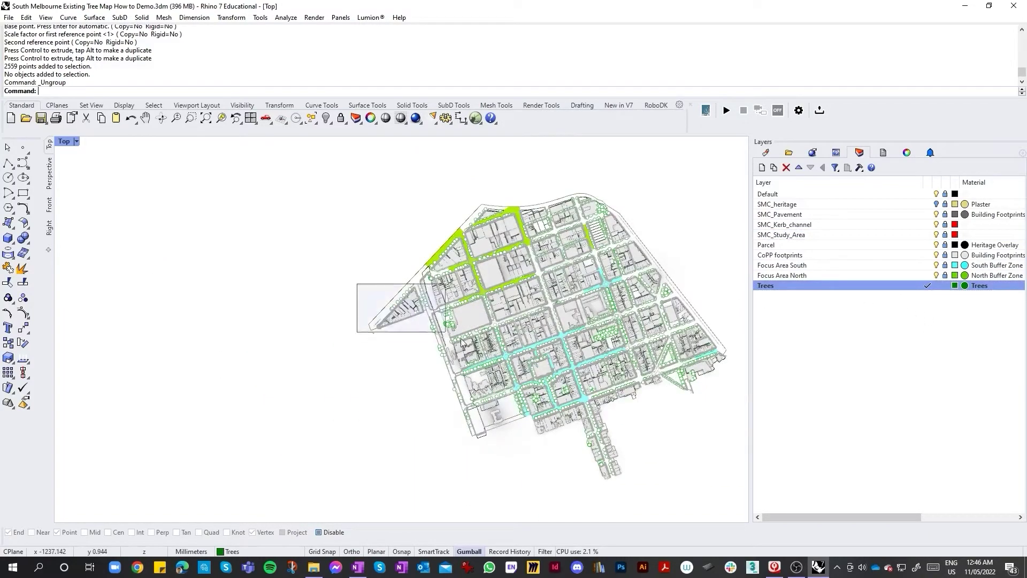
pyautogui.scroll(5, 353, 318)
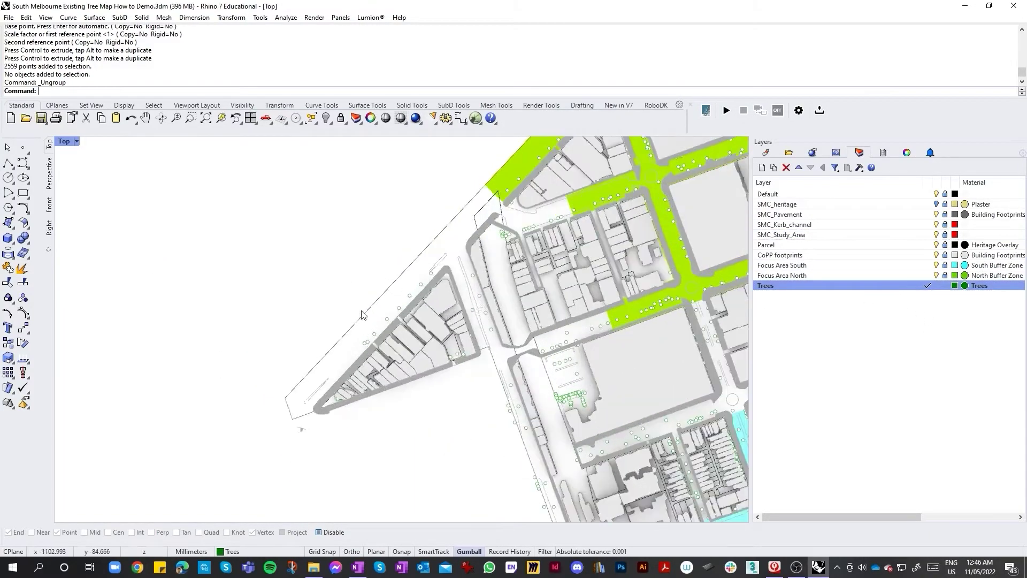
pyautogui.moveTo(439, 249); pyautogui.dragTo(244, 449)
pyautogui.scroll(-2, 310, 431)
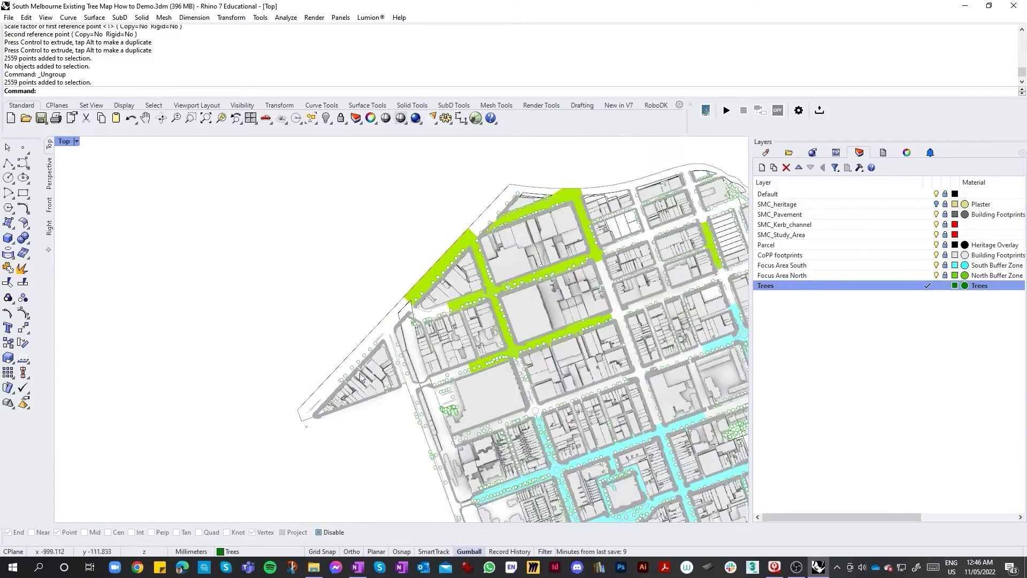
pyautogui.hotkey('ctrl', 'shift', 'g')
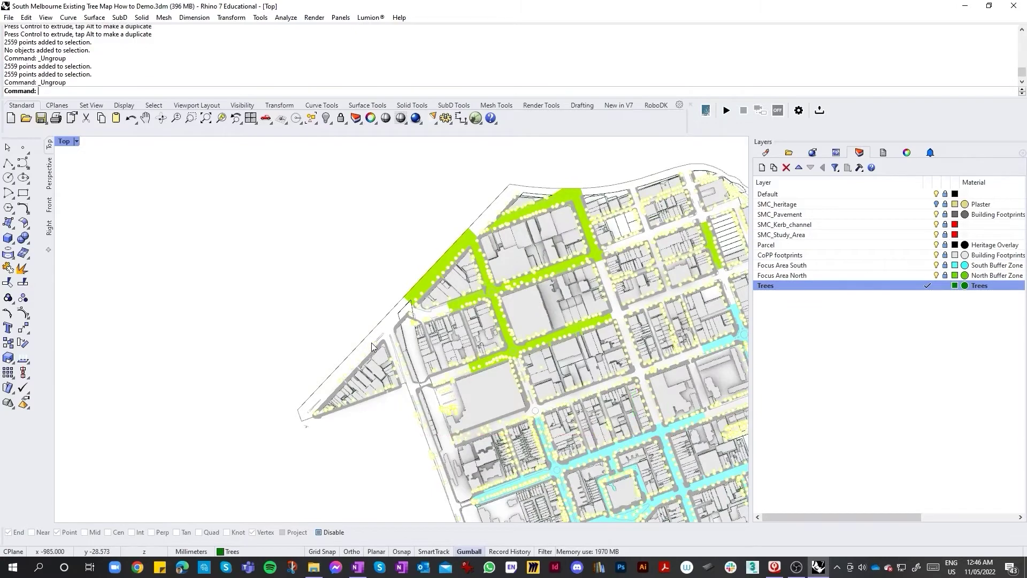
# Try selecting only the individual tree points around the triangular western block.
pyautogui.click(375, 344)
pyautogui.click(412, 411)
pyautogui.moveTo(412, 413); pyautogui.dragTo(287, 362)
pyautogui.press('Escape')
pyautogui.moveTo(265, 329); pyautogui.dragTo(412, 435)
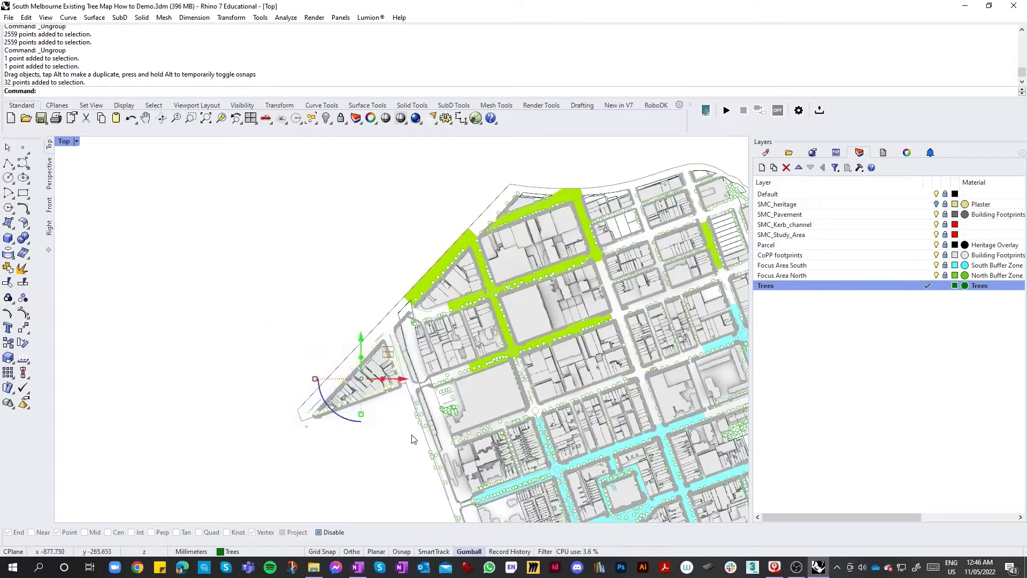
# Examine which trees lie inside the green and cyan focus streets and which lie outside them.
pyautogui.scroll(6, 410, 431)
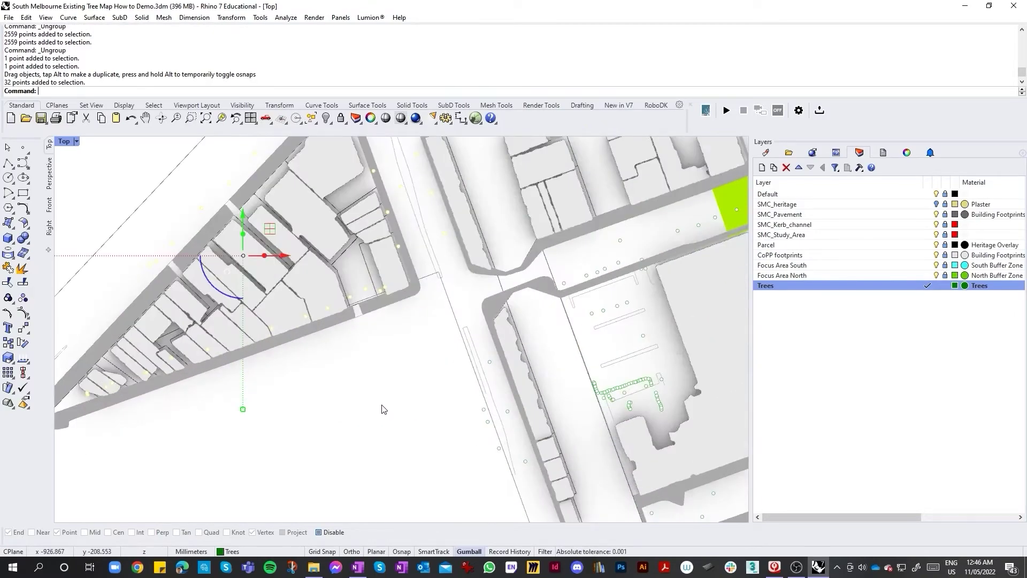
pyautogui.scroll(-6, 571, 276)
pyautogui.scroll(3, 482, 315)
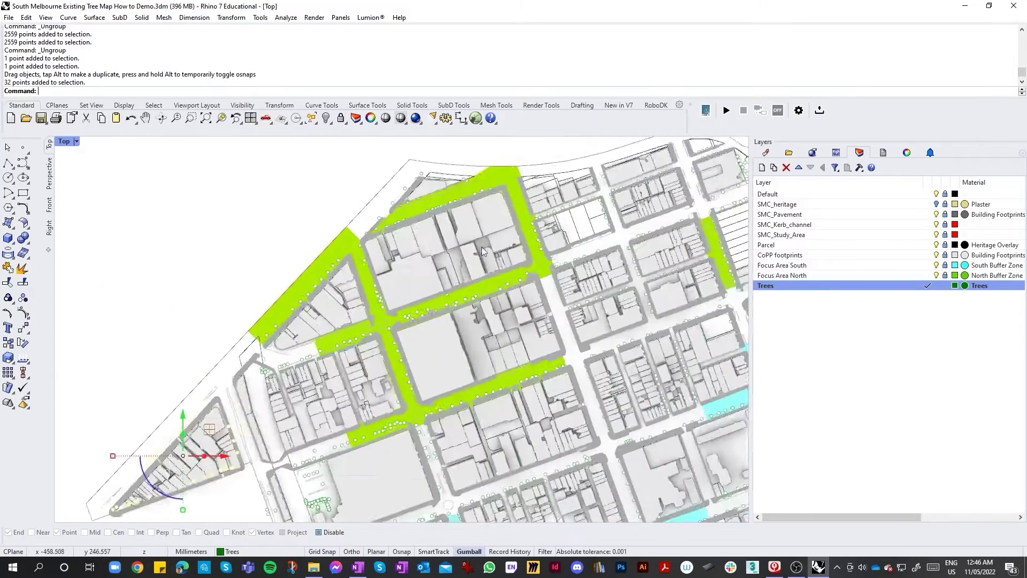
pyautogui.scroll(2, 483, 251)
pyautogui.scroll(-4, 316, 247)
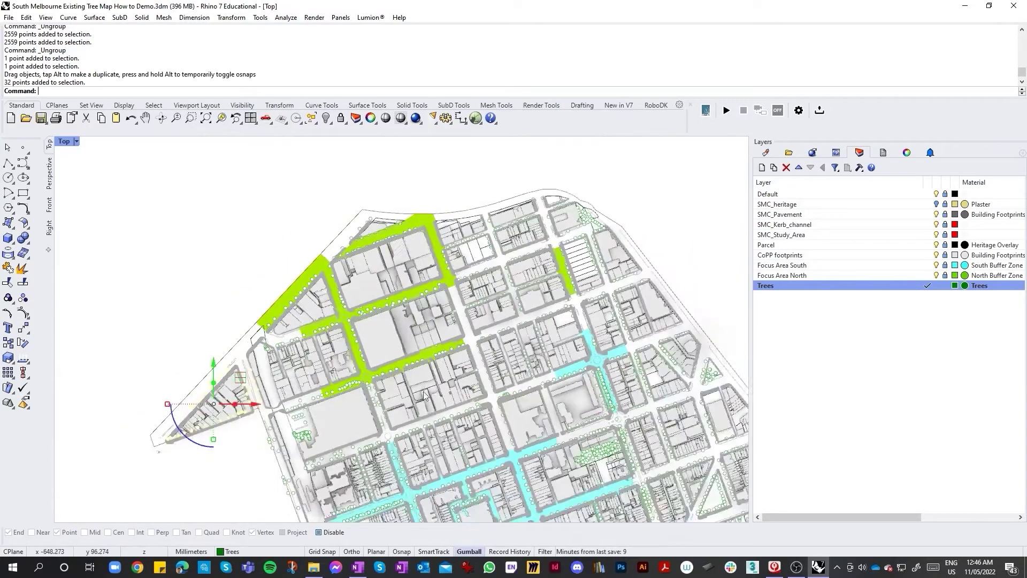
pyautogui.scroll(3, 394, 423)
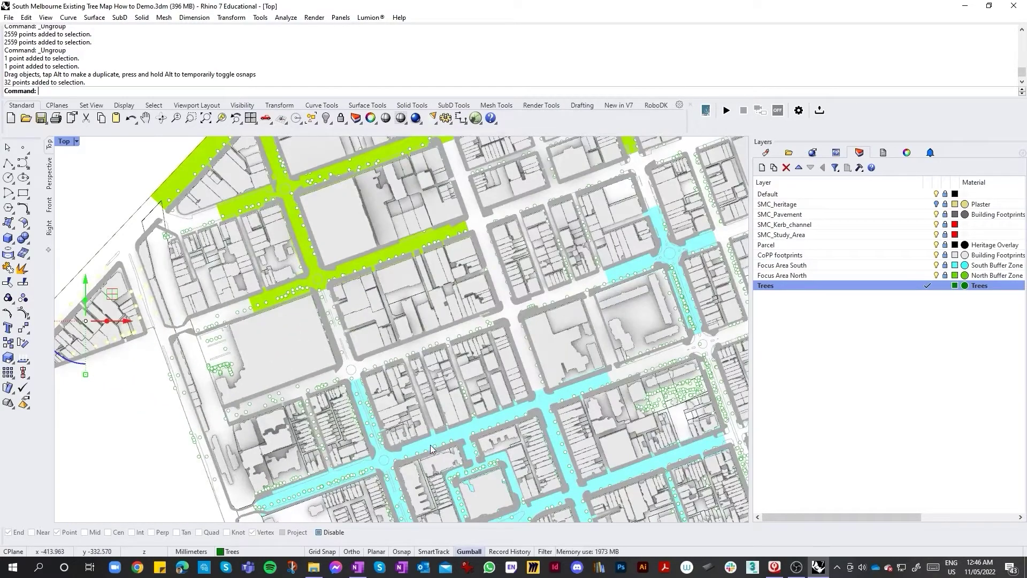
pyautogui.scroll(-4, 432, 448)
pyautogui.scroll(3, 399, 460)
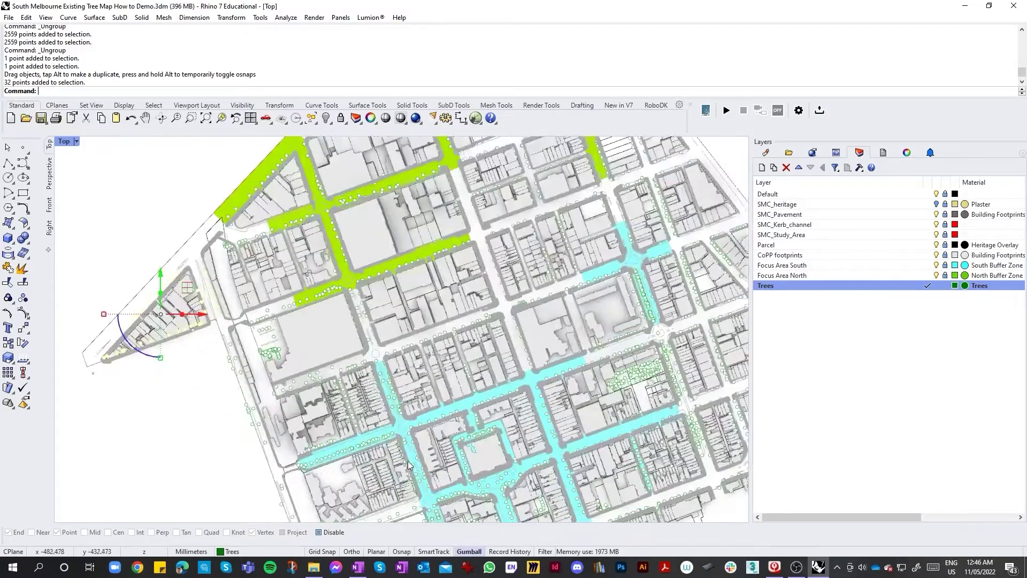
pyautogui.scroll(2, 409, 459)
pyautogui.scroll(-4, 320, 412)
pyautogui.scroll(3, 198, 366)
pyautogui.scroll(-2, 248, 378)
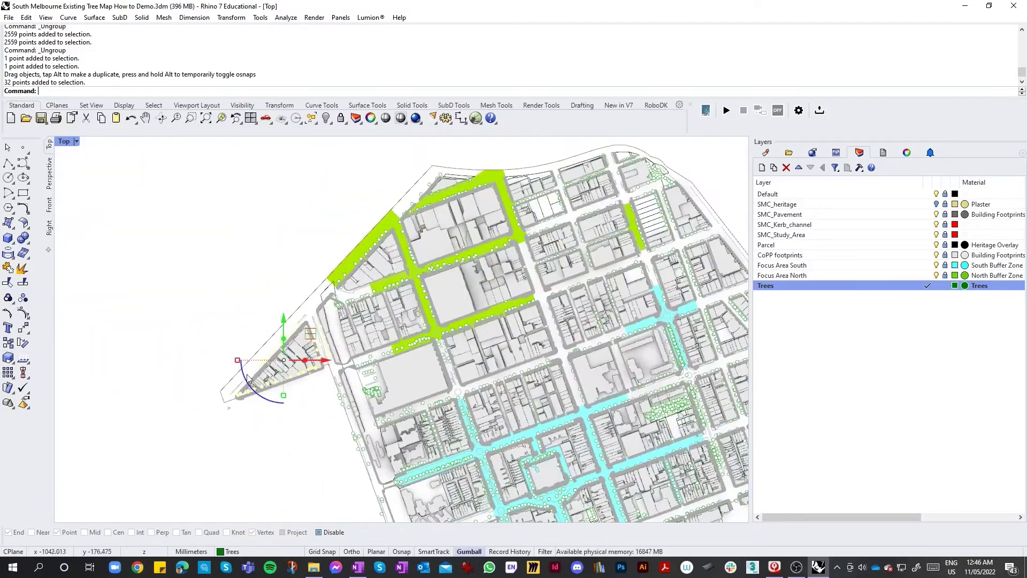
pyautogui.scroll(2, 262, 361)
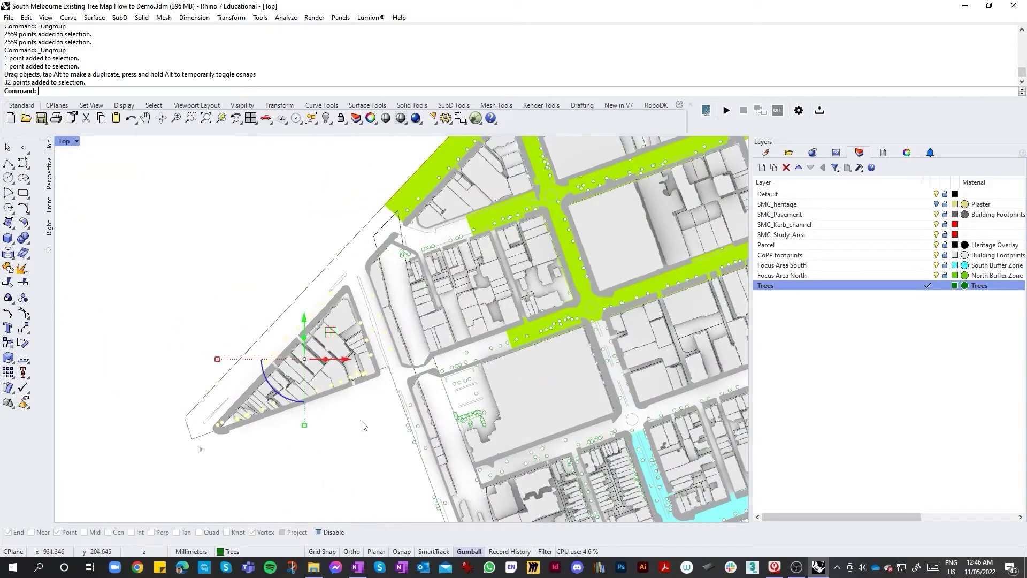
# Delete the tree points around the triangular western block.
pyautogui.click(393, 436)
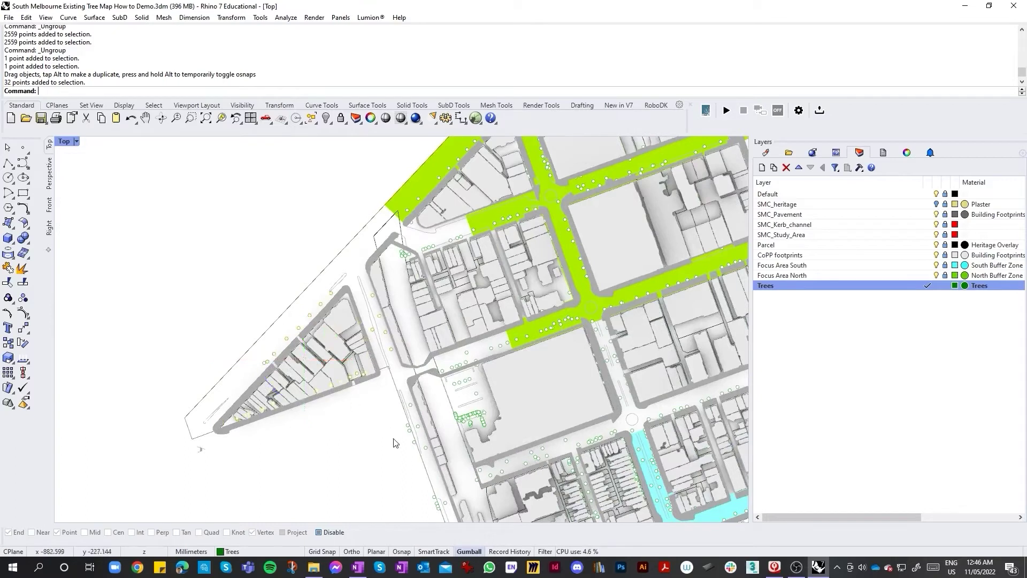
pyautogui.moveTo(391, 461); pyautogui.dragTo(229, 469)
pyautogui.moveTo(176, 253); pyautogui.dragTo(407, 488)
pyautogui.press('Delete')
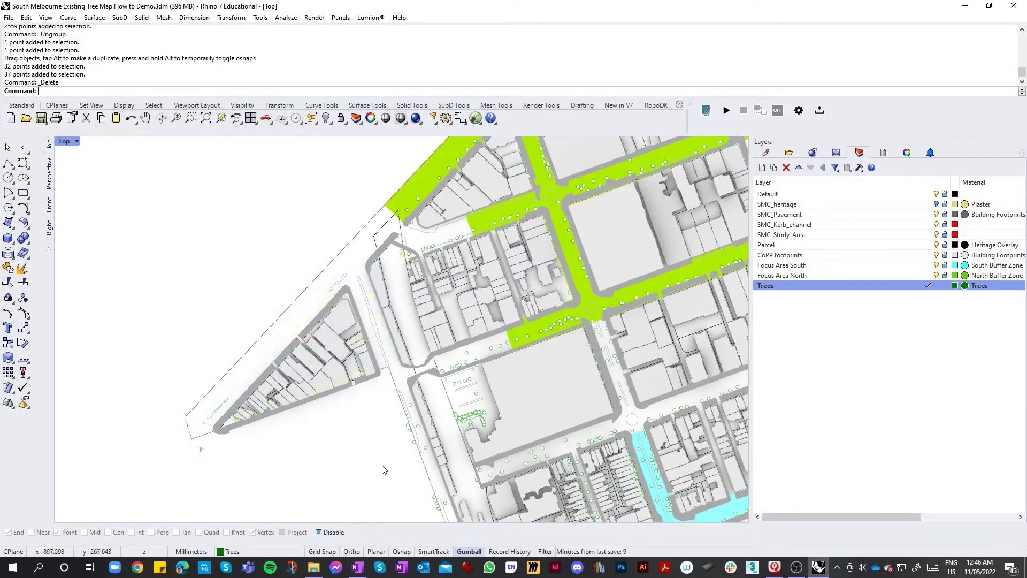
# Delete the tree points along the western boundary street, beside the large western block.
pyautogui.scroll(-4, 282, 328)
pyautogui.scroll(3, 352, 469)
pyautogui.moveTo(352, 469); pyautogui.dragTo(265, 223)
pyautogui.press('Delete')
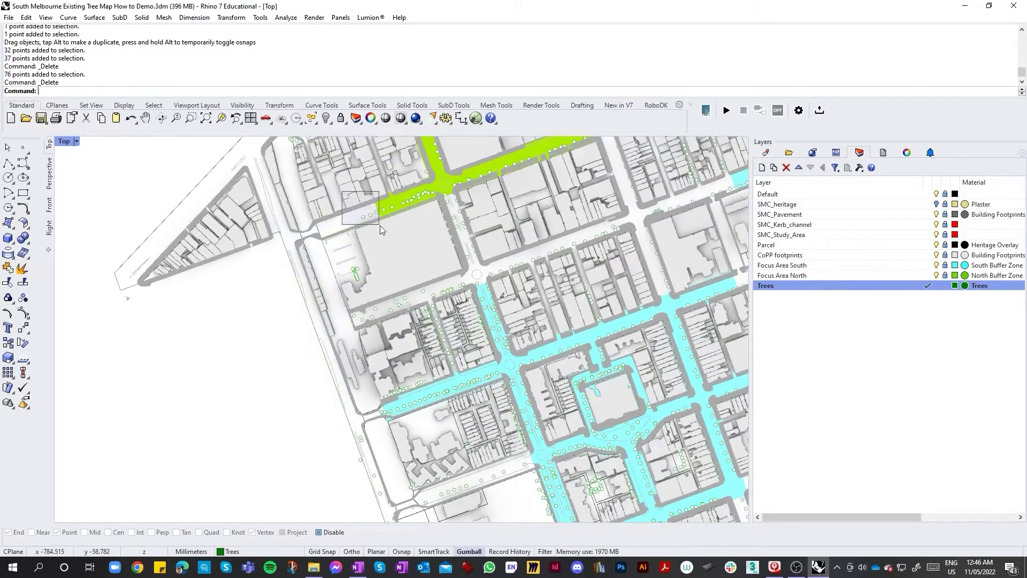
# Delete the tree points on the street stretch just west of the green strip, north of the large western block.
pyautogui.moveTo(380, 225); pyautogui.dragTo(318, 181)
pyautogui.scroll(5, 380, 226)
pyautogui.press('Delete')
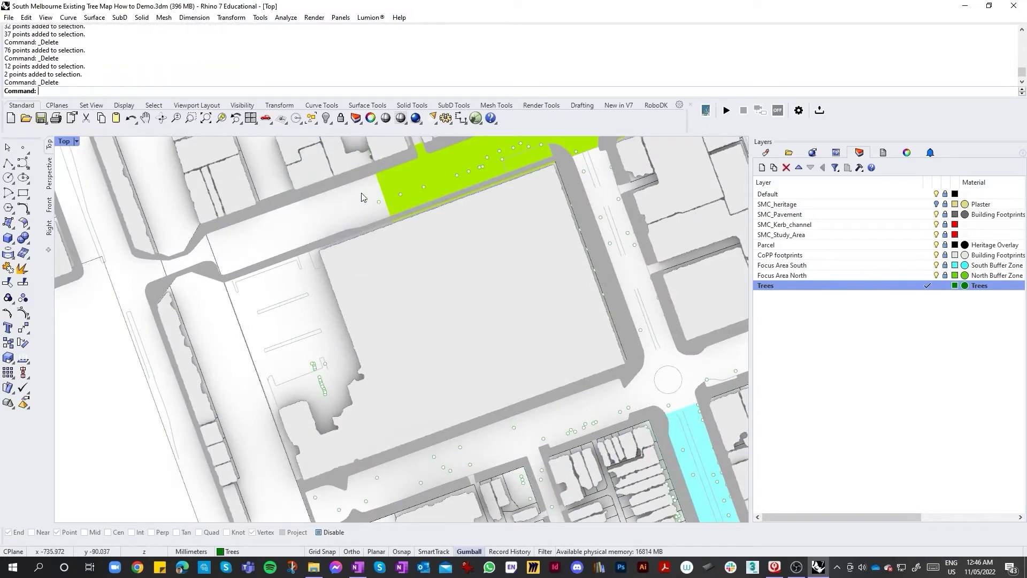
# Delete the stray tree point at the green strip's west end and the tree points inside the large western block.
pyautogui.moveTo(383, 216); pyautogui.dragTo(382, 215)
pyautogui.press('Delete')
pyautogui.scroll(-4, 347, 210)
pyautogui.moveTo(399, 375); pyautogui.dragTo(292, 270)
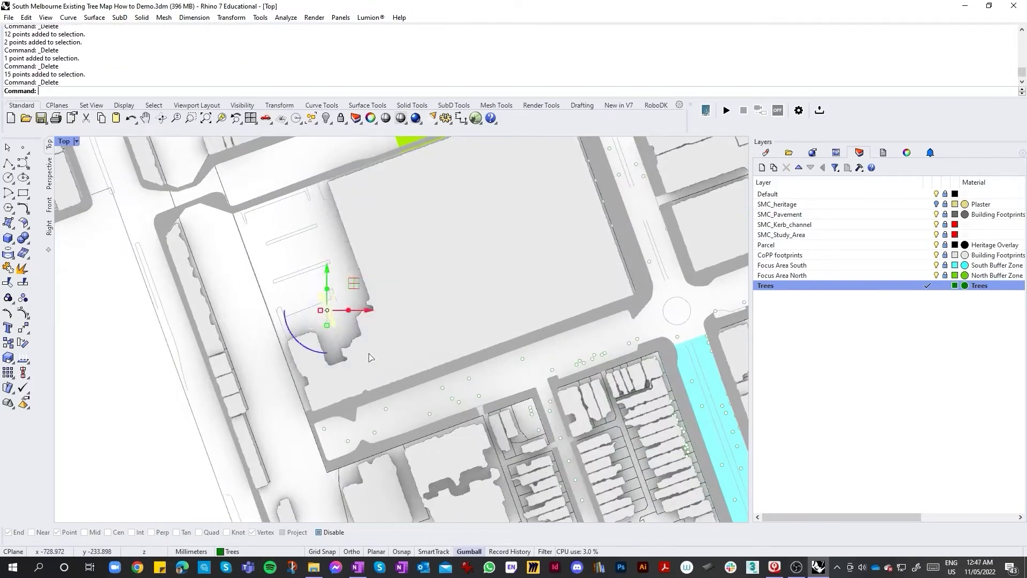
pyautogui.press('Delete')
pyautogui.scroll(-2, 316, 357)
pyautogui.moveTo(299, 347); pyautogui.dragTo(393, 281)
pyautogui.scroll(-3, 343, 266)
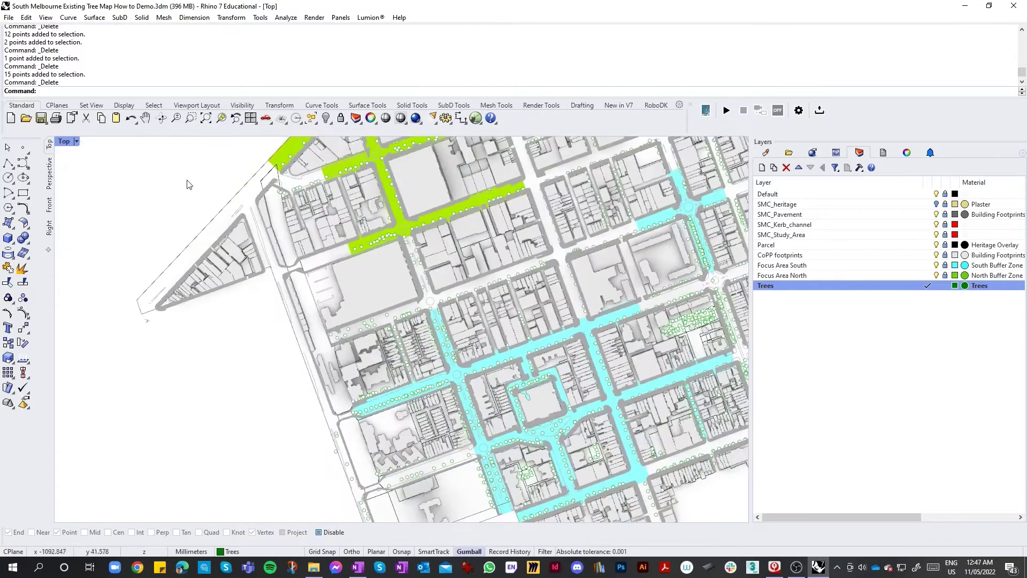
# Rotate the Top view until the street grid runs straight horizontally and vertically.
pyautogui.scroll(4, 206, 336)
pyautogui.middleClick(184, 338)
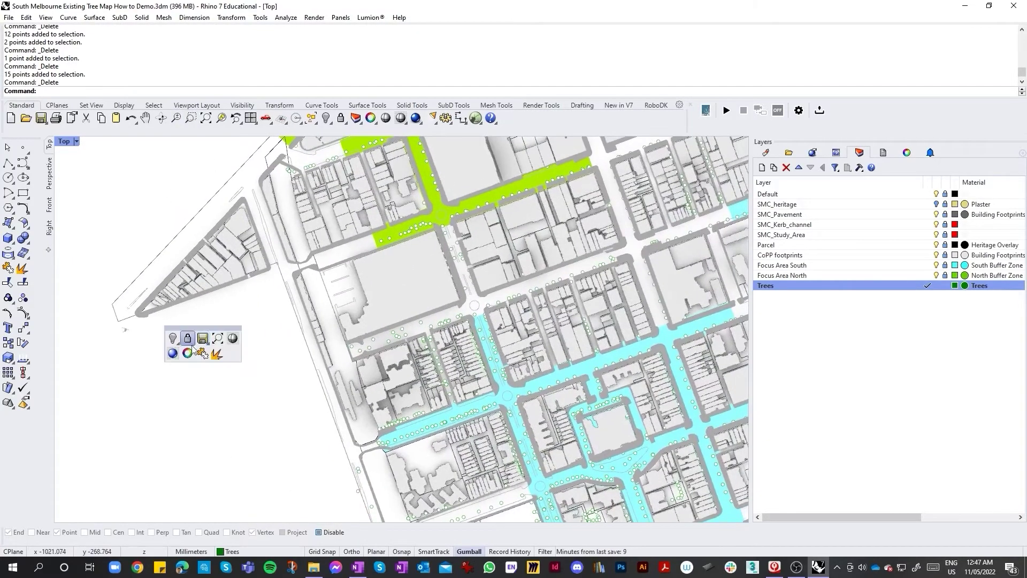
pyautogui.moveTo(126, 374); pyautogui.dragTo(107, 358, button='right')
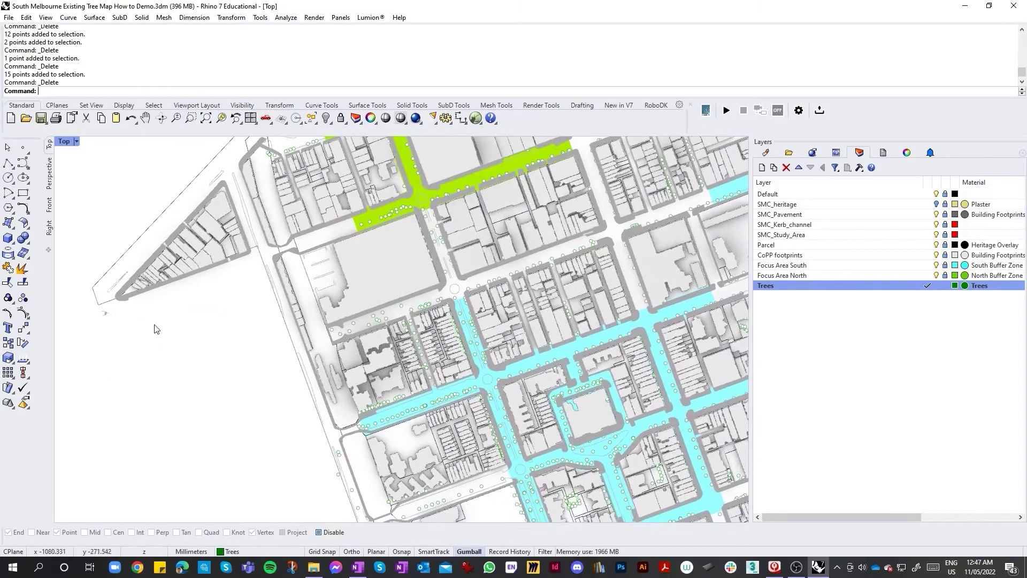
pyautogui.click(161, 118)
pyautogui.moveTo(117, 282); pyautogui.dragTo(257, 297)
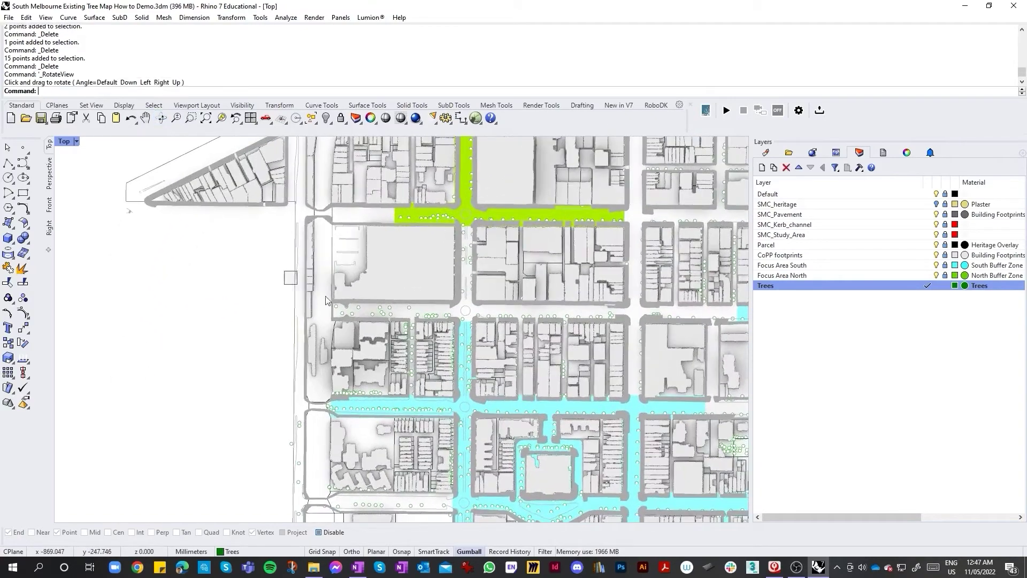
# Delete the tree points along the street south of the large western block, up to the roundabout.
pyautogui.scroll(5, 460, 322)
pyautogui.moveTo(59, 170); pyautogui.dragTo(483, 310)
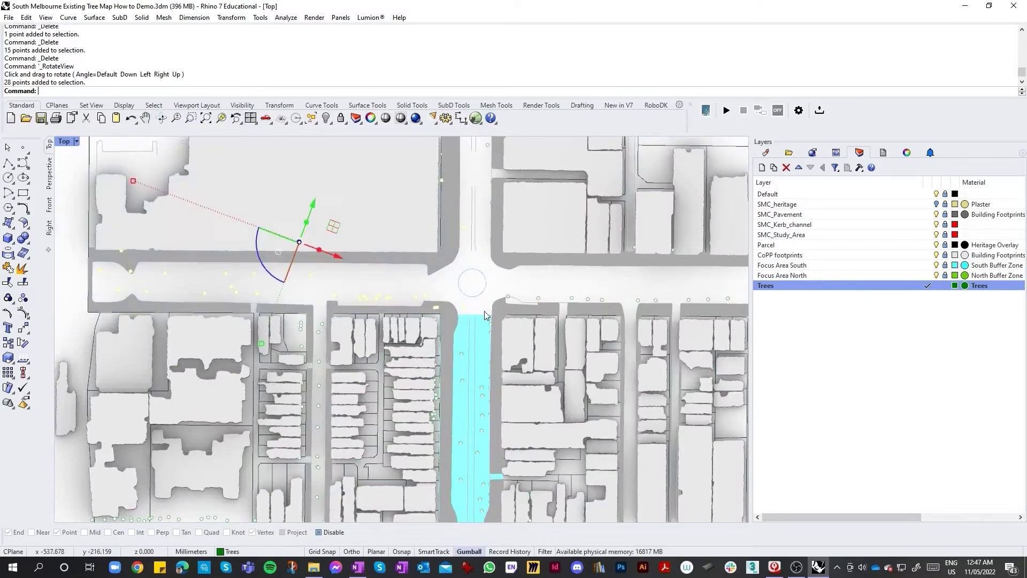
pyautogui.scroll(-2, 470, 321)
pyautogui.press('Delete')
# Delete the tree points between the green junction and the roundabout, including those around the adjoining block to the east.
pyautogui.moveTo(464, 308); pyautogui.dragTo(460, 433, button='right')
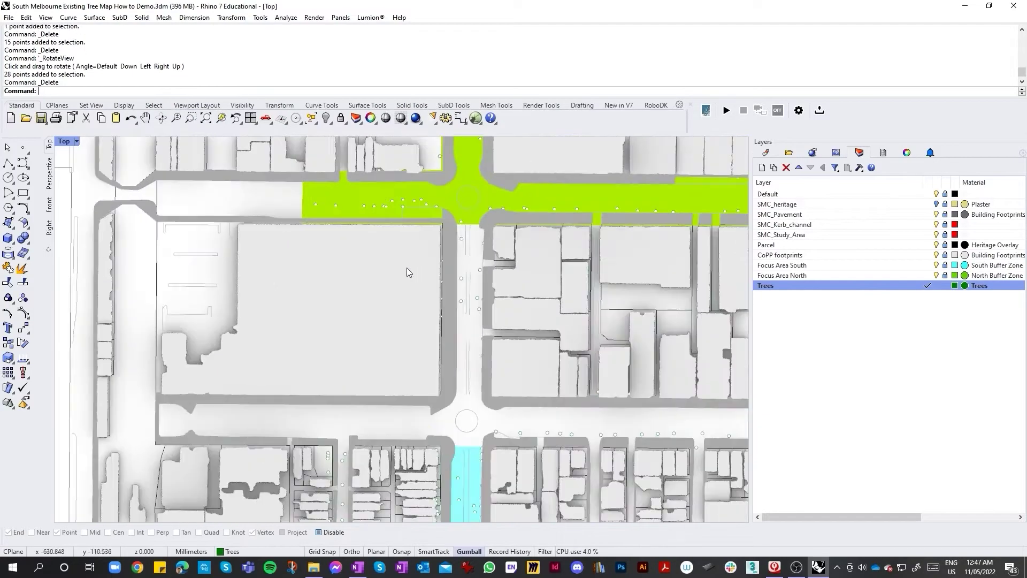
pyautogui.moveTo(422, 223); pyautogui.dragTo(730, 431)
pyautogui.press('Delete')
# Delete the tree points around the narrow blocks east of the southern green street, short of the cyan crossing.
pyautogui.scroll(-3, 553, 377)
pyautogui.scroll(2, 679, 397)
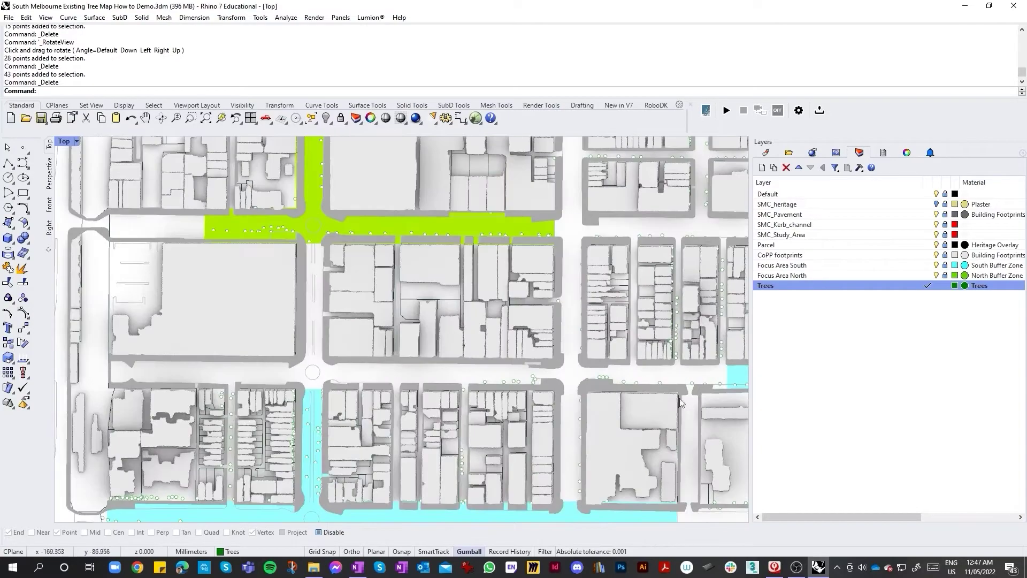
pyautogui.moveTo(459, 247); pyautogui.dragTo(725, 387)
pyautogui.press('Delete')
# Delete the tree points around the small blocks between the eastern end of the green streets and the isolated green strip.
pyautogui.scroll(-2, 438, 308)
pyautogui.scroll(1, 571, 198)
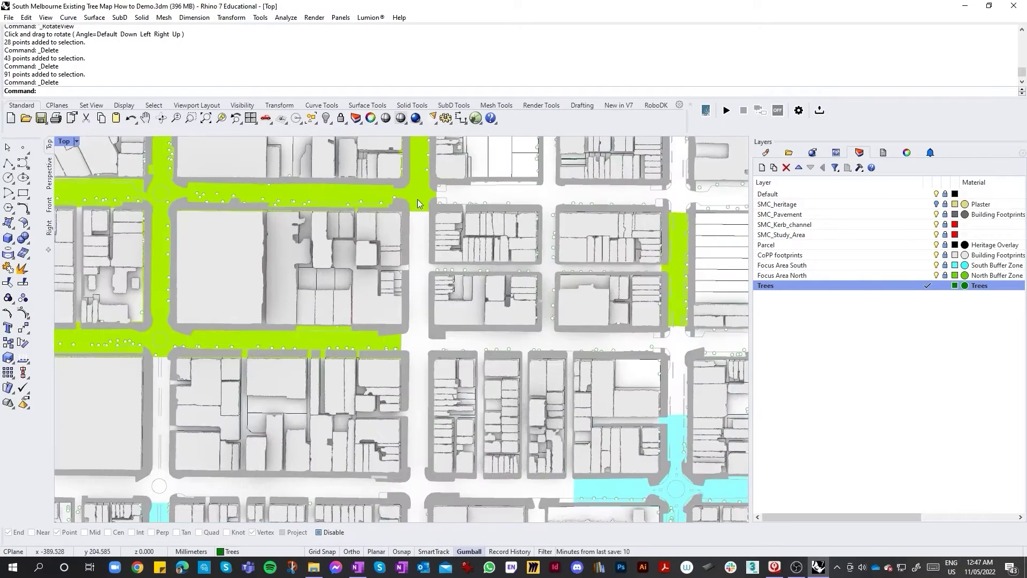
pyautogui.click(438, 205)
pyautogui.press('Delete')
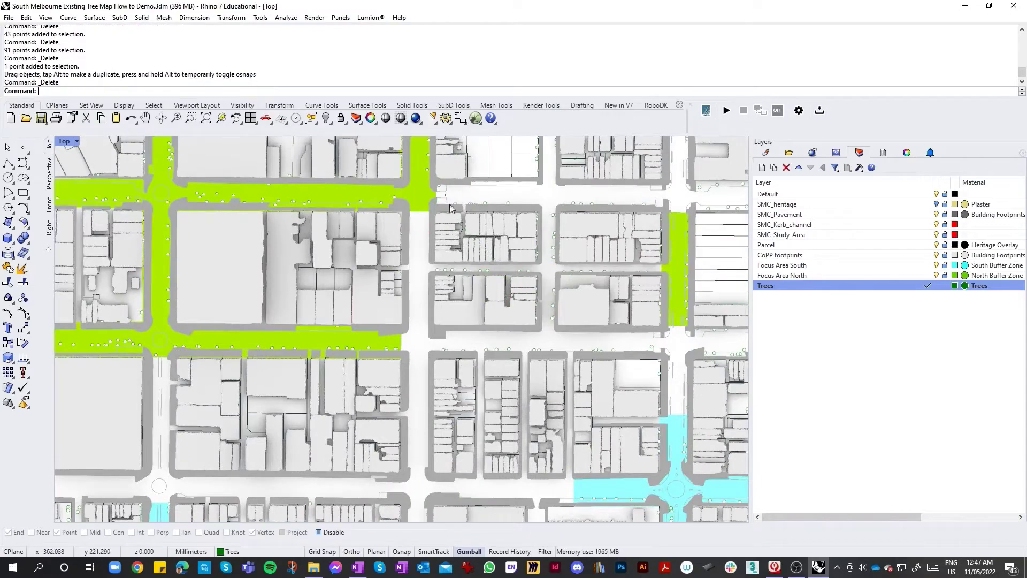
pyautogui.moveTo(445, 194); pyautogui.dragTo(659, 350)
pyautogui.press('Delete')
# Delete the tree points left in the block enclosed by the two horizontal green streets and along its east side.
pyautogui.scroll(2, 515, 343)
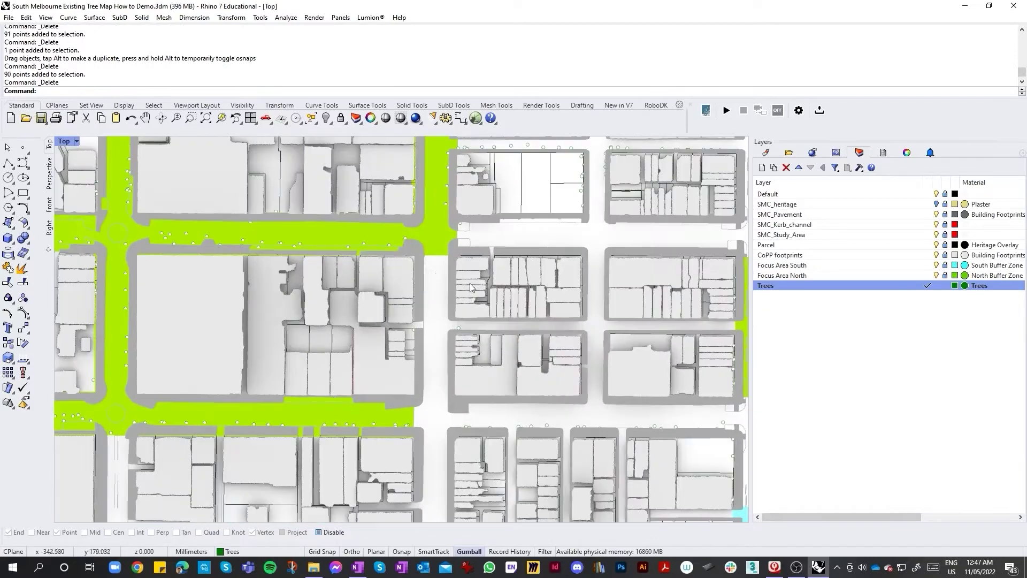
pyautogui.moveTo(220, 256); pyautogui.dragTo(450, 304)
pyautogui.press('Delete')
pyautogui.scroll(-1, 451, 305)
pyautogui.moveTo(437, 260); pyautogui.dragTo(283, 368)
pyautogui.press('Delete')
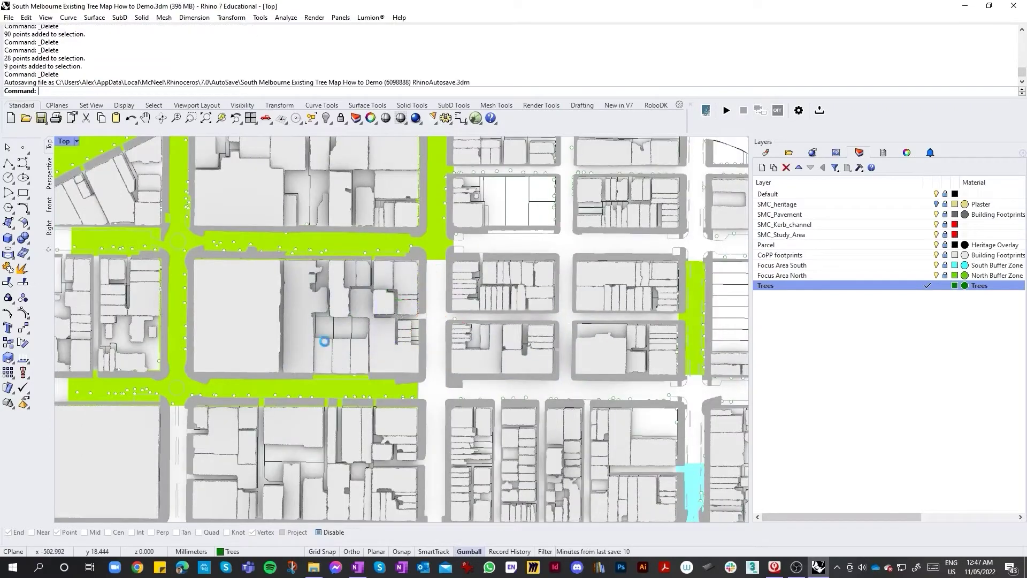
# Delete the tree points around the north-eastern blocks outside the green focus area.
pyautogui.scroll(-3, 484, 323)
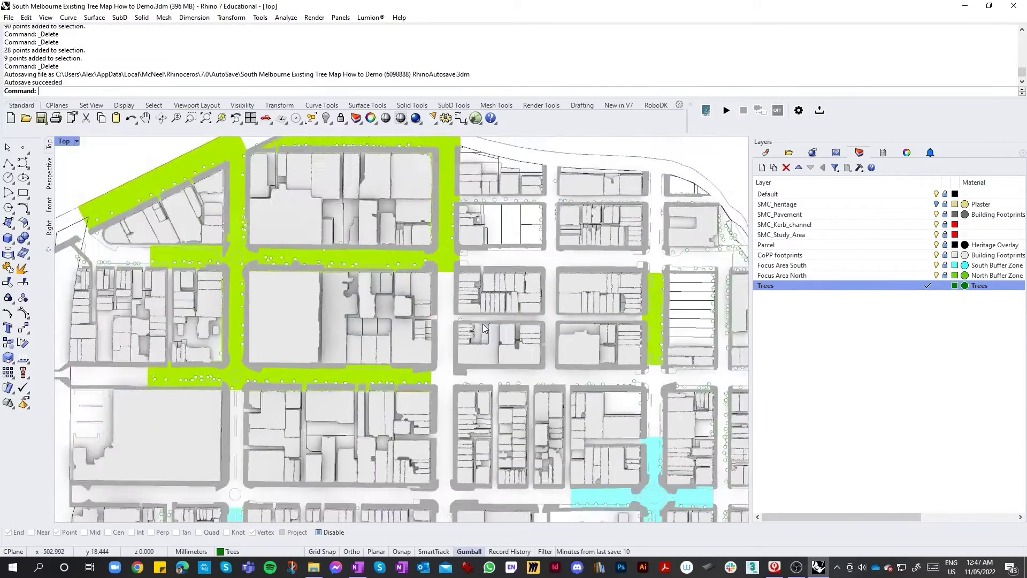
pyautogui.scroll(5, 437, 172)
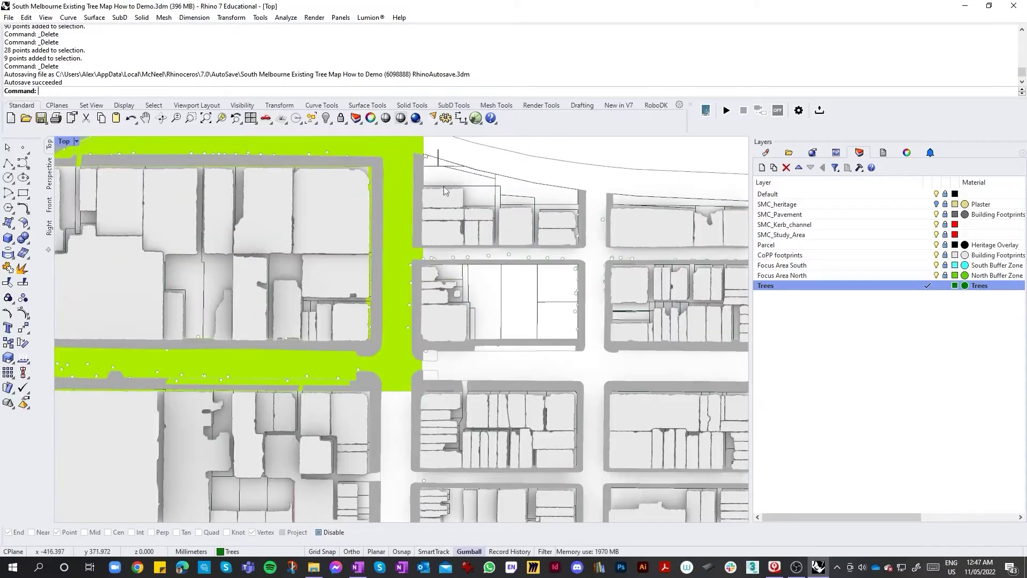
pyautogui.scroll(-2, 444, 190)
pyautogui.moveTo(462, 218); pyautogui.dragTo(708, 373)
pyautogui.scroll(-3, 710, 370)
pyautogui.scroll(2, 710, 371)
pyautogui.press('Delete')
# Delete the few remaining tree points just east of the north-eastern vertical green street.
pyautogui.scroll(3, 402, 293)
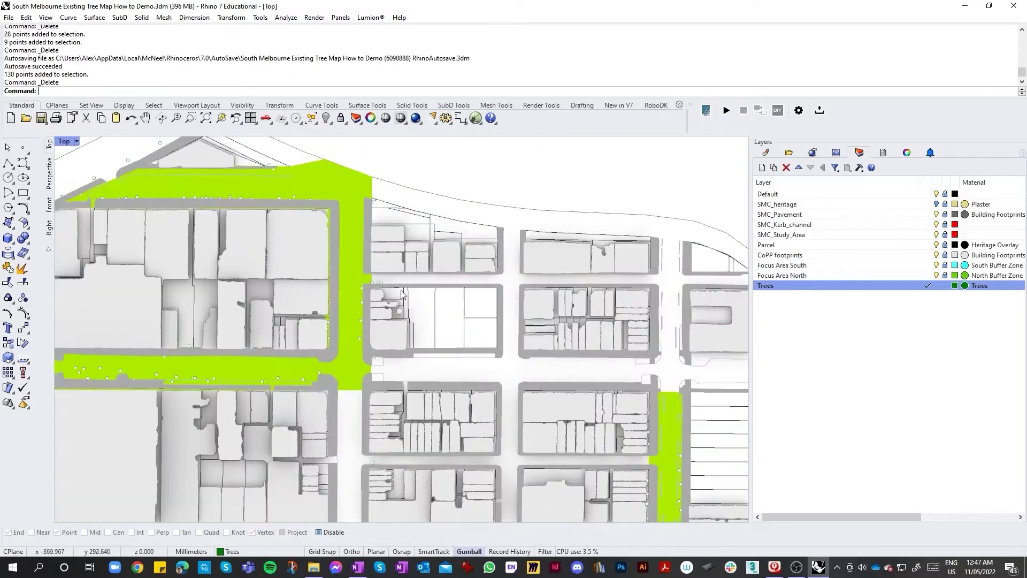
pyautogui.moveTo(376, 303); pyautogui.dragTo(376, 301)
pyautogui.press('Delete')
pyautogui.press('Delete')
pyautogui.click(373, 281)
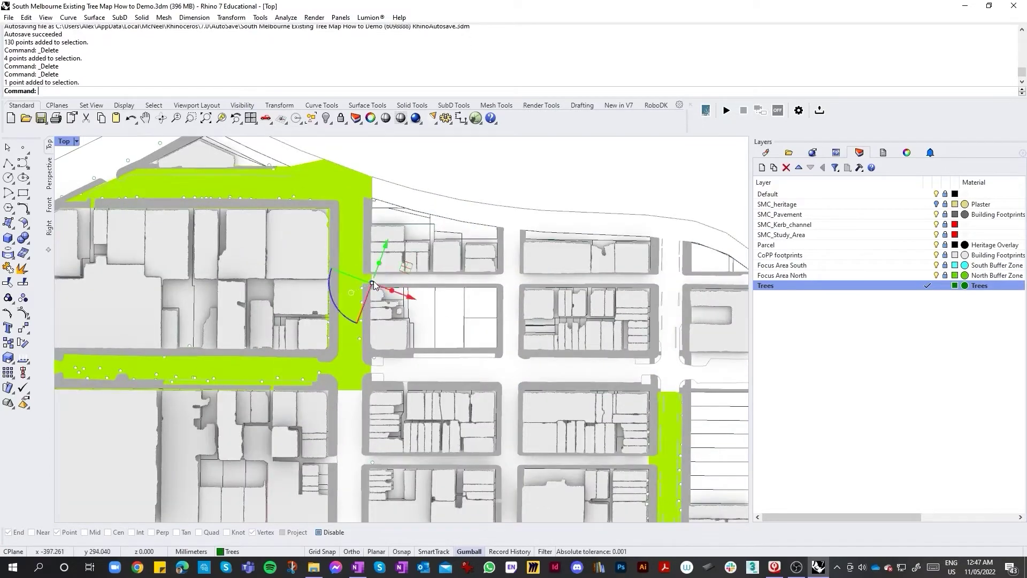
pyautogui.press('Delete')
# Delete the tree points around the striped block and the tapered block east of the isolated green strip.
pyautogui.scroll(-3, 422, 302)
pyautogui.scroll(3, 449, 313)
pyautogui.scroll(-2, 476, 321)
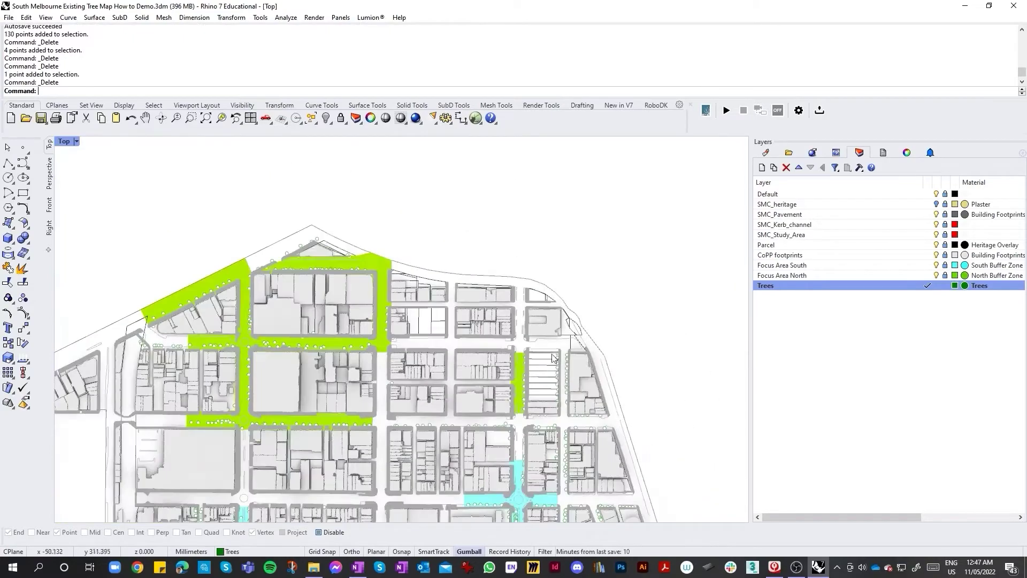
pyautogui.scroll(2, 500, 331)
pyautogui.moveTo(500, 330); pyautogui.dragTo(576, 469)
pyautogui.press('Delete')
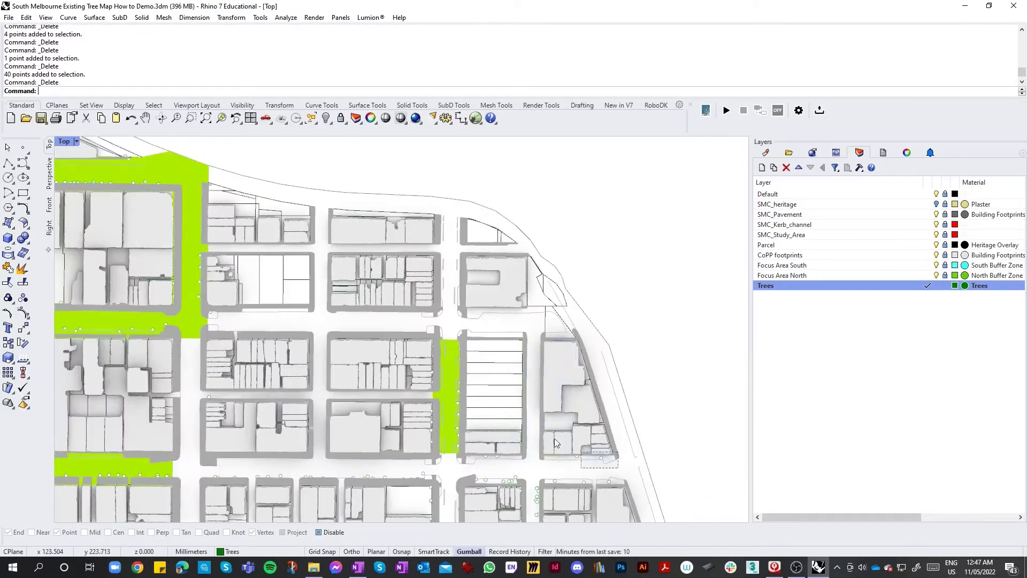
pyautogui.moveTo(459, 469); pyautogui.dragTo(619, 331)
pyautogui.press('Delete')
# Delete the tree points along the cross street south of the isolated green strip, out to the eastern boundary.
pyautogui.scroll(-3, 559, 449)
pyautogui.scroll(3, 560, 449)
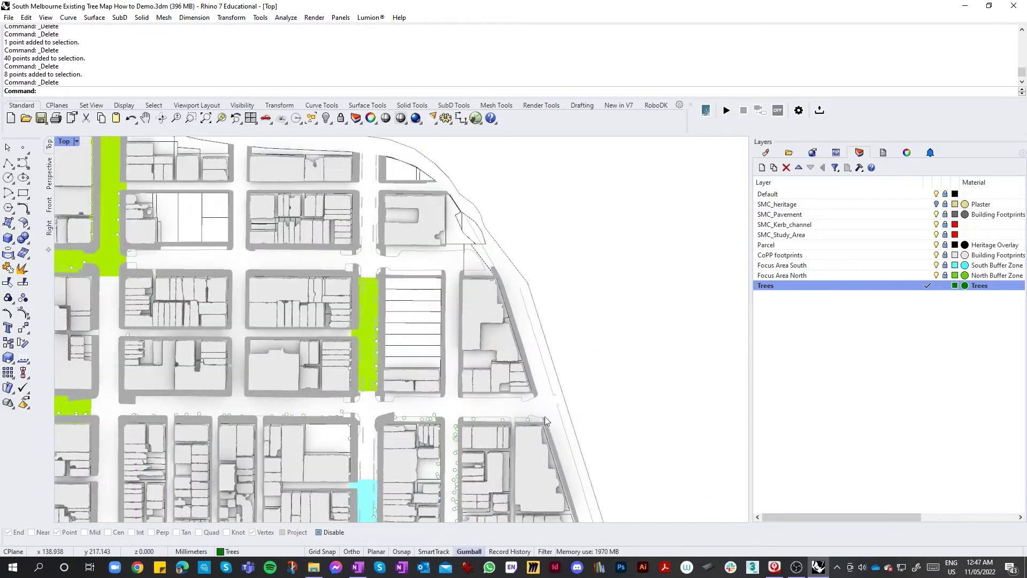
pyautogui.moveTo(547, 416); pyautogui.dragTo(102, 399)
pyautogui.press('Delete')
pyautogui.scroll(-2, 160, 230)
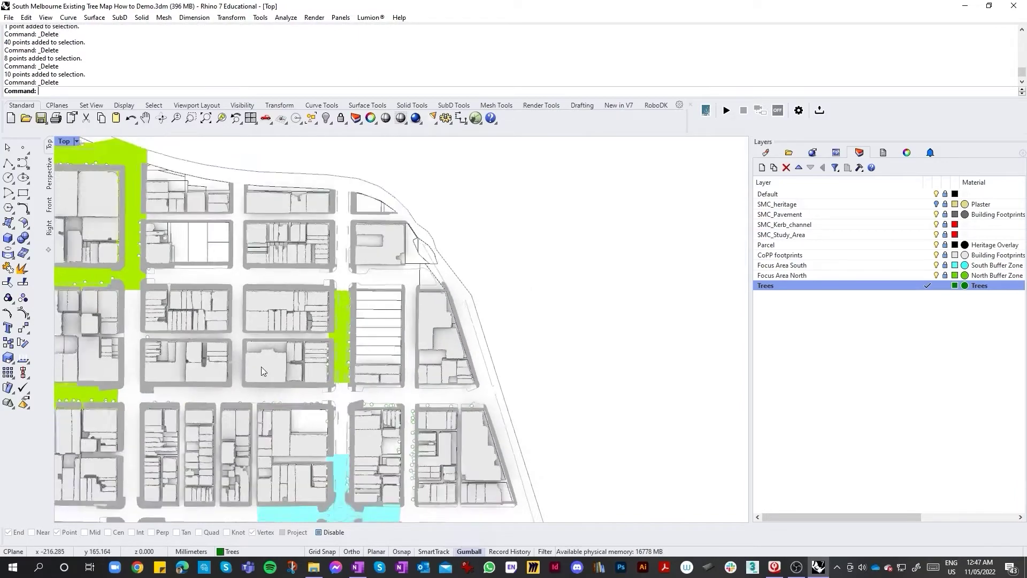
pyautogui.moveTo(125, 362); pyautogui.dragTo(486, 391)
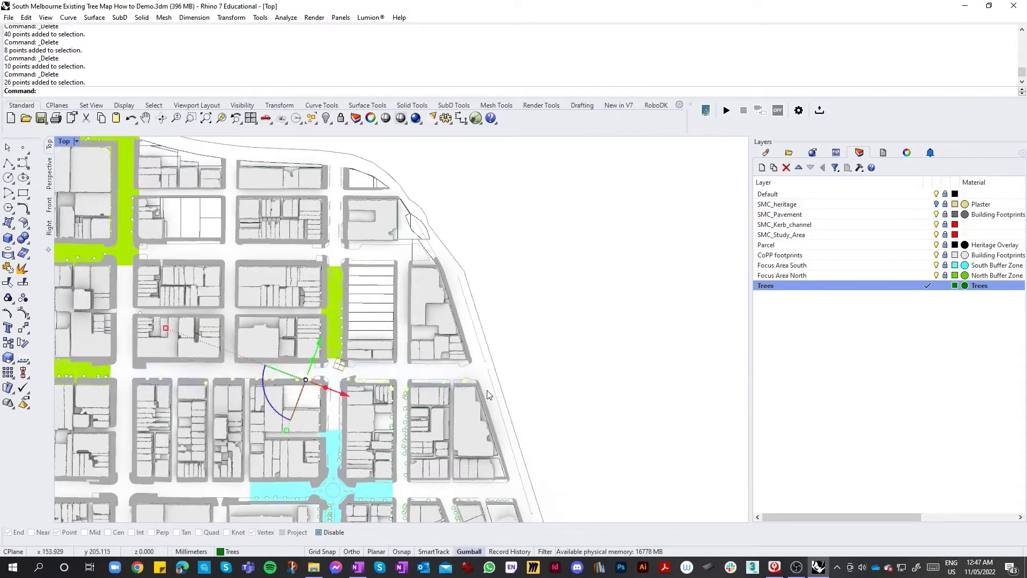
pyautogui.press('Delete')
# Delete the tree points along the vertical side street east of the northern cyan crossing.
pyautogui.scroll(5, 410, 425)
pyautogui.moveTo(428, 465); pyautogui.dragTo(359, 147)
pyautogui.press('Delete')
pyautogui.scroll(-4, 402, 324)
pyautogui.scroll(-6, 396, 329)
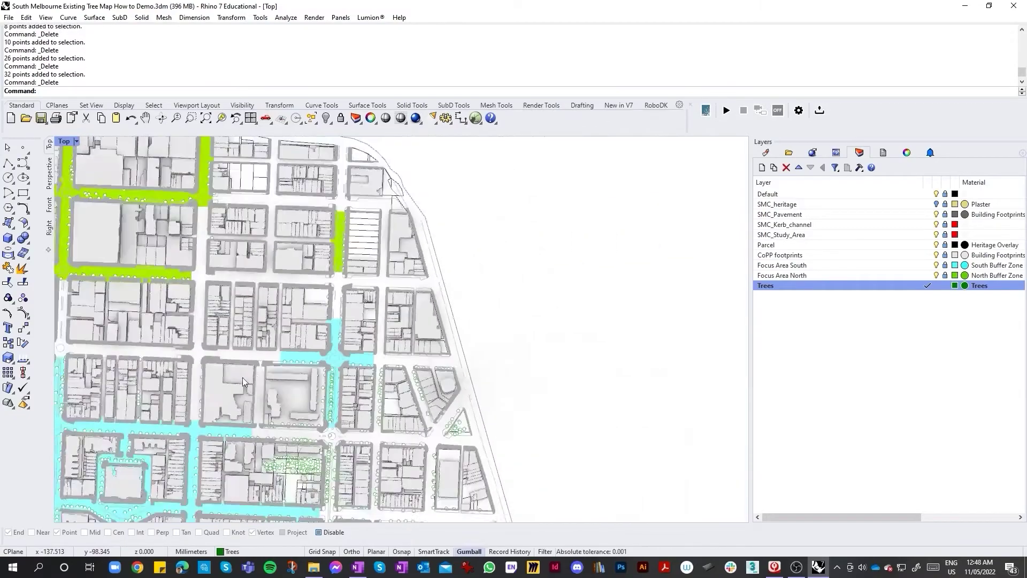
# Delete the tree points on the street between the western roundabout and the northern cyan crossing.
pyautogui.scroll(6, 214, 379)
pyautogui.scroll(-5, 370, 367)
pyautogui.scroll(6, 176, 356)
pyautogui.scroll(-2, 366, 327)
pyautogui.moveTo(140, 308); pyautogui.dragTo(554, 352)
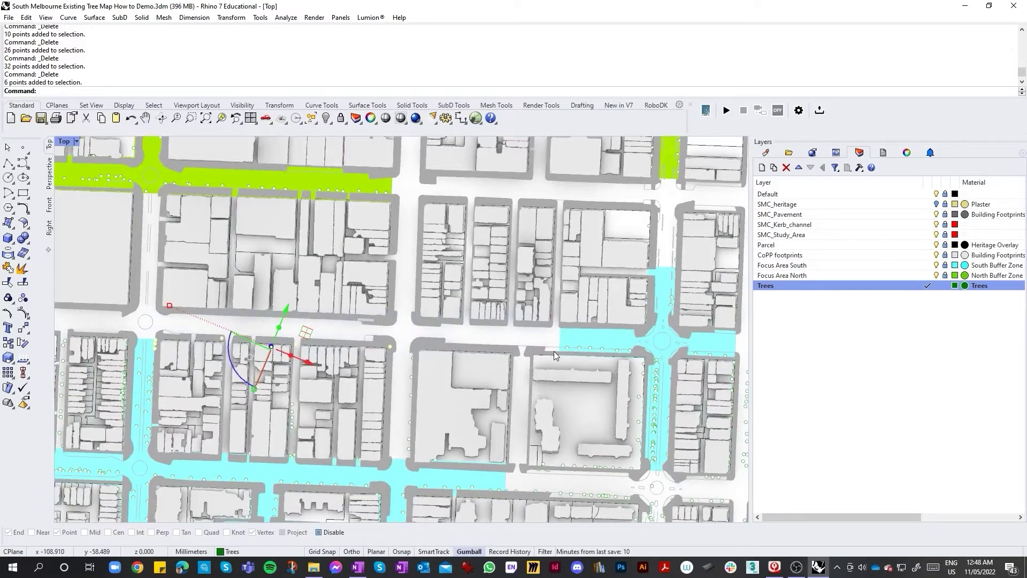
pyautogui.moveTo(144, 293); pyautogui.dragTo(170, 281)
pyautogui.press('Delete')
# Try to delete the tree points among the narrow blocks north of the main cyan street, and undo the deletion.
pyautogui.moveTo(198, 319); pyautogui.dragTo(429, 464)
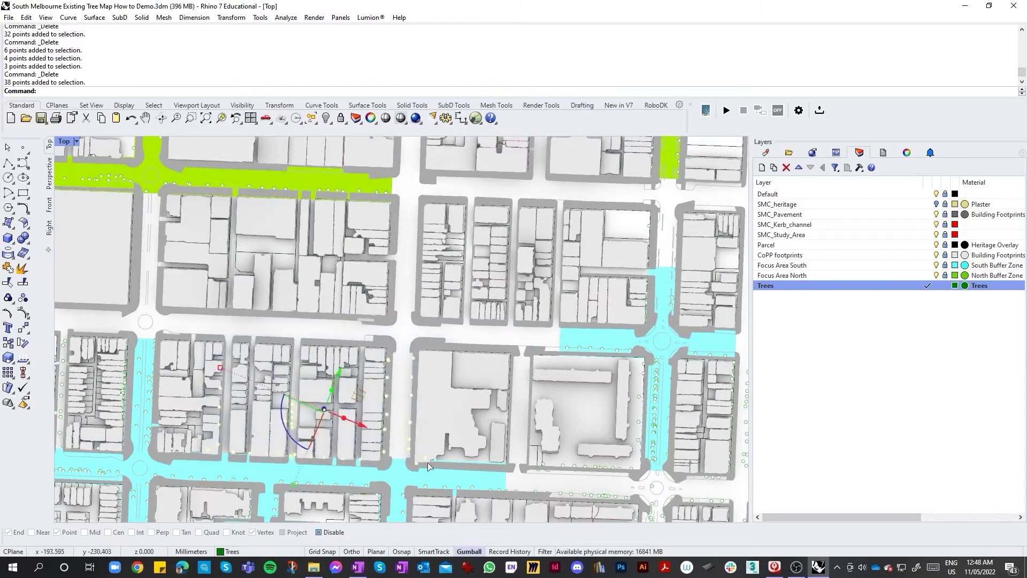
pyautogui.press('Delete')
pyautogui.scroll(-2, 362, 351)
pyautogui.scroll(3, 346, 388)
pyautogui.hotkey('ctrl', 'z')
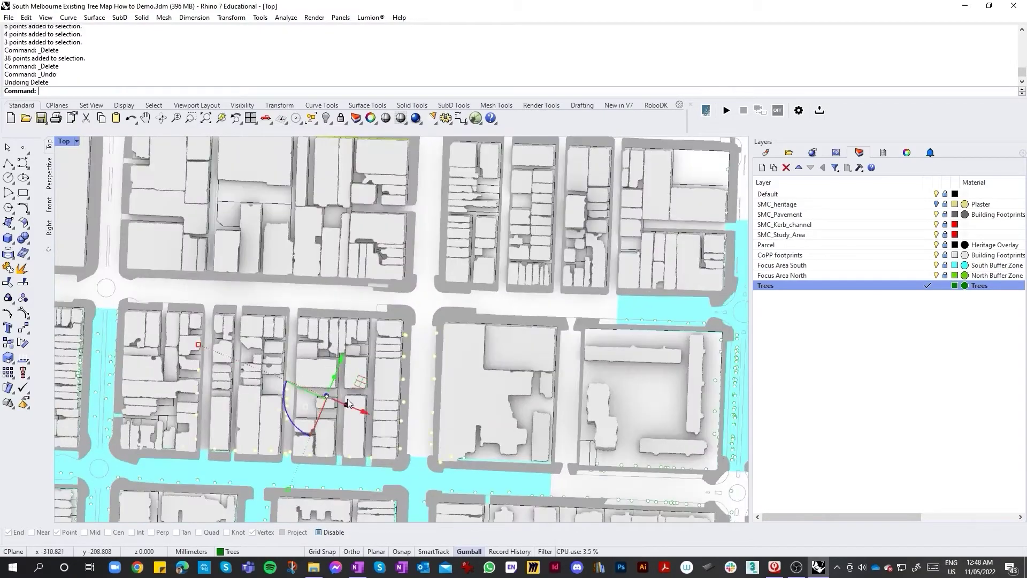
# Delete only the tree points among the narrow blocks north of the main cyan street, keeping those inside the cyan area.
pyautogui.moveTo(182, 294); pyautogui.dragTo(459, 448)
pyautogui.moveTo(174, 296); pyautogui.dragTo(472, 449)
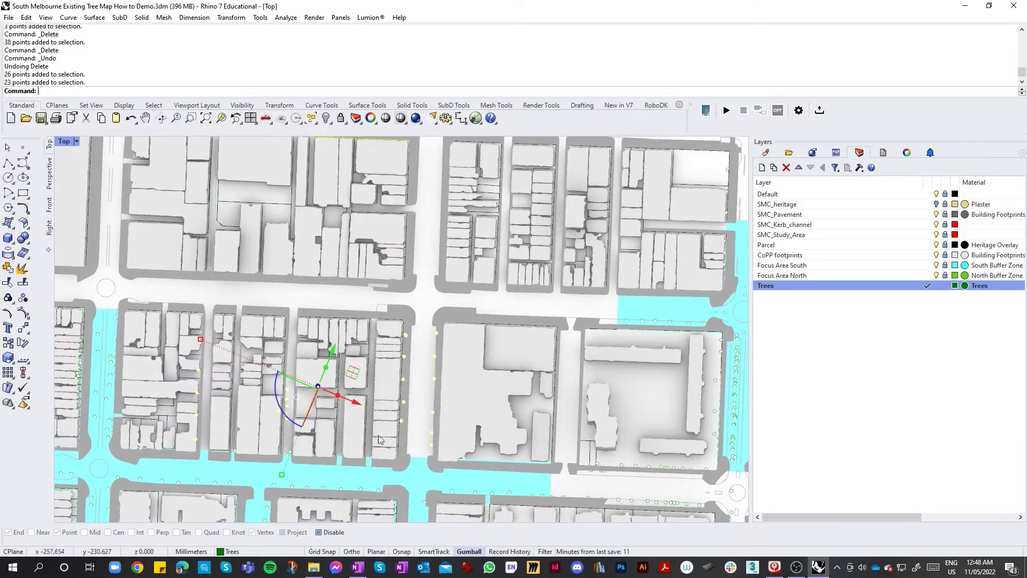
pyautogui.scroll(3, 379, 440)
pyautogui.scroll(-3, 192, 450)
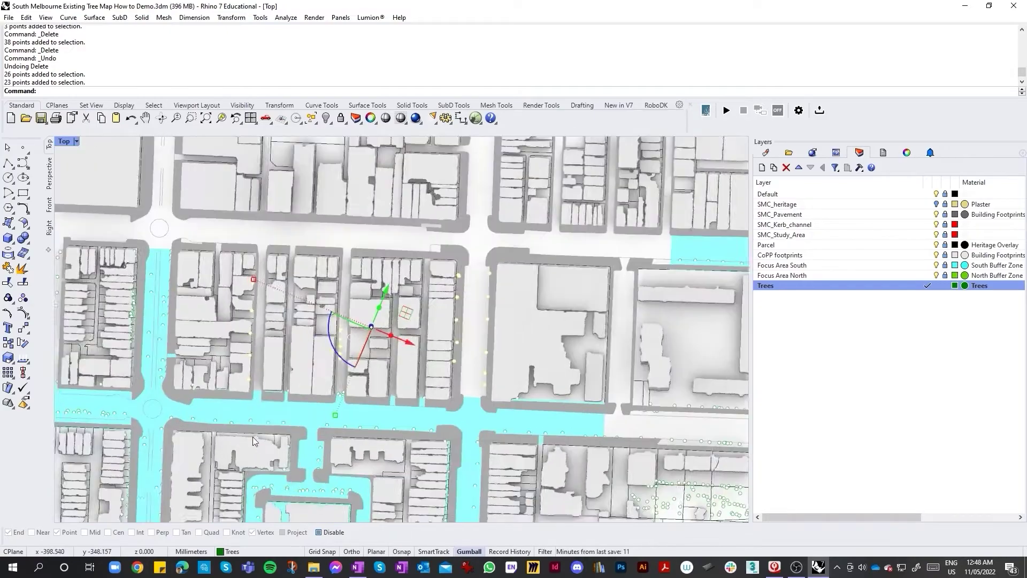
pyautogui.scroll(3, 252, 381)
pyautogui.scroll(-4, 183, 373)
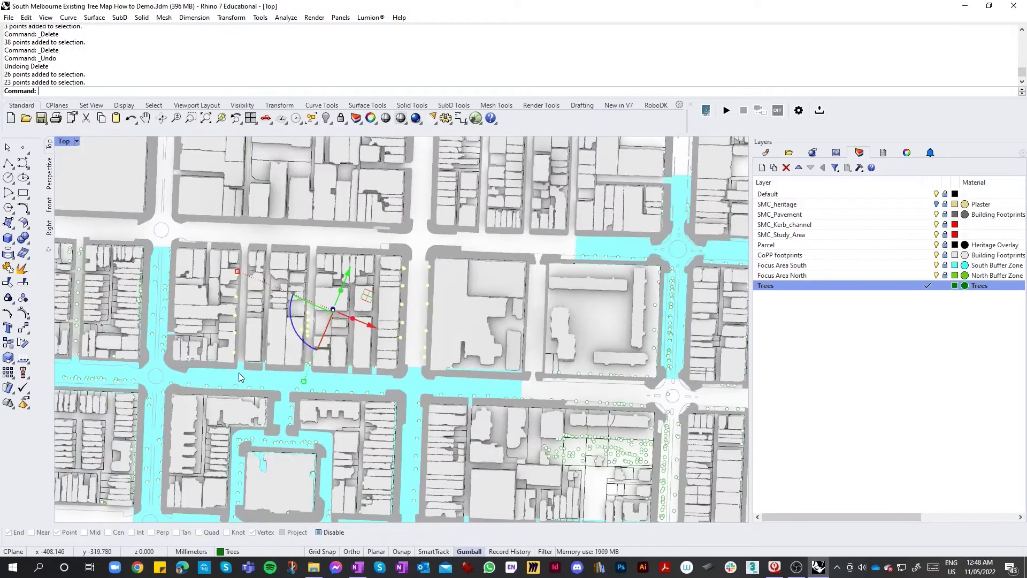
pyautogui.scroll(3, 235, 369)
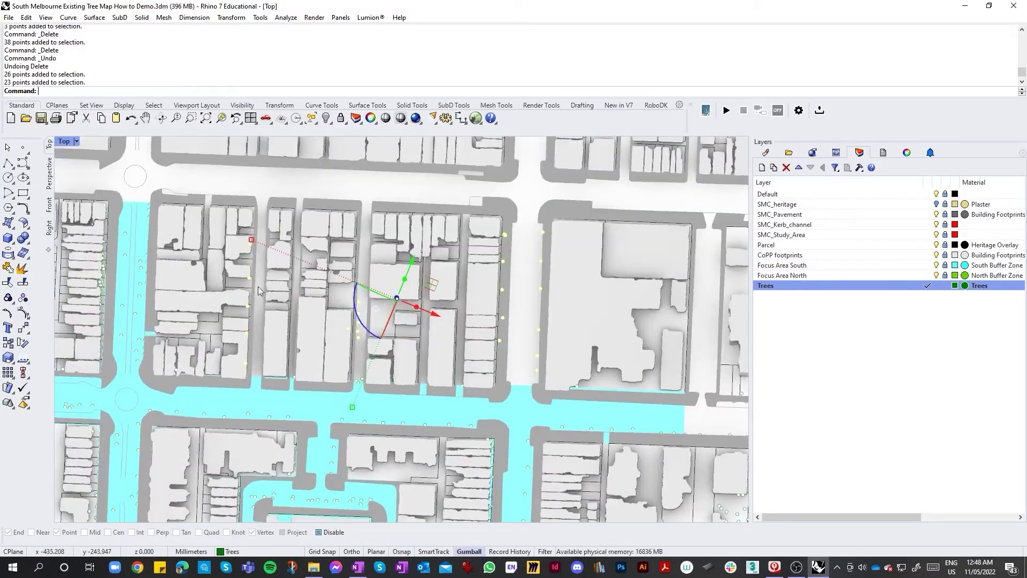
pyautogui.press('Delete')
pyautogui.scroll(-3, 277, 313)
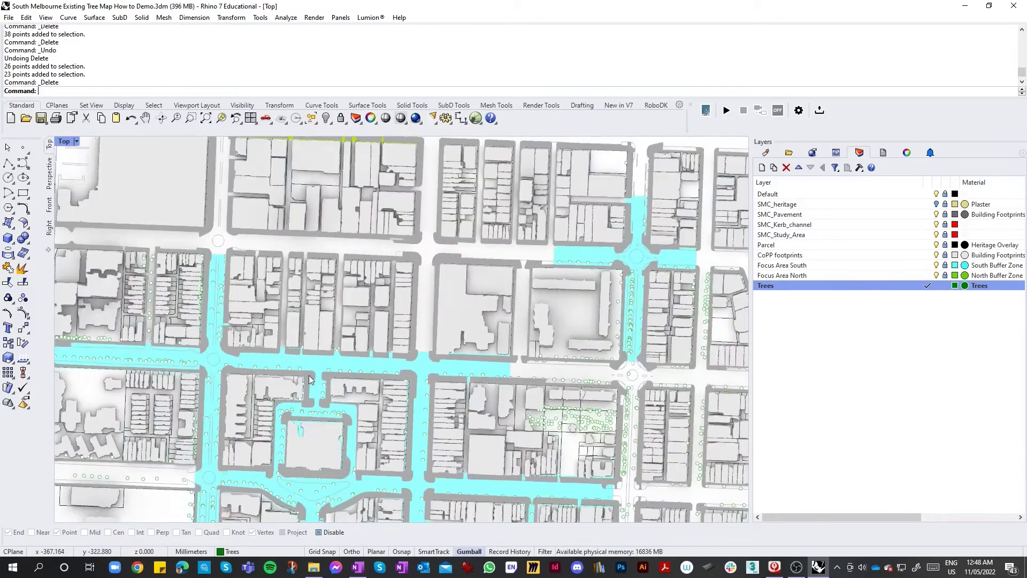
# Delete the tree points on the street stretch between the main cyan street's east end and the eastern roundabout.
pyautogui.scroll(3, 349, 342)
pyautogui.scroll(-5, 349, 343)
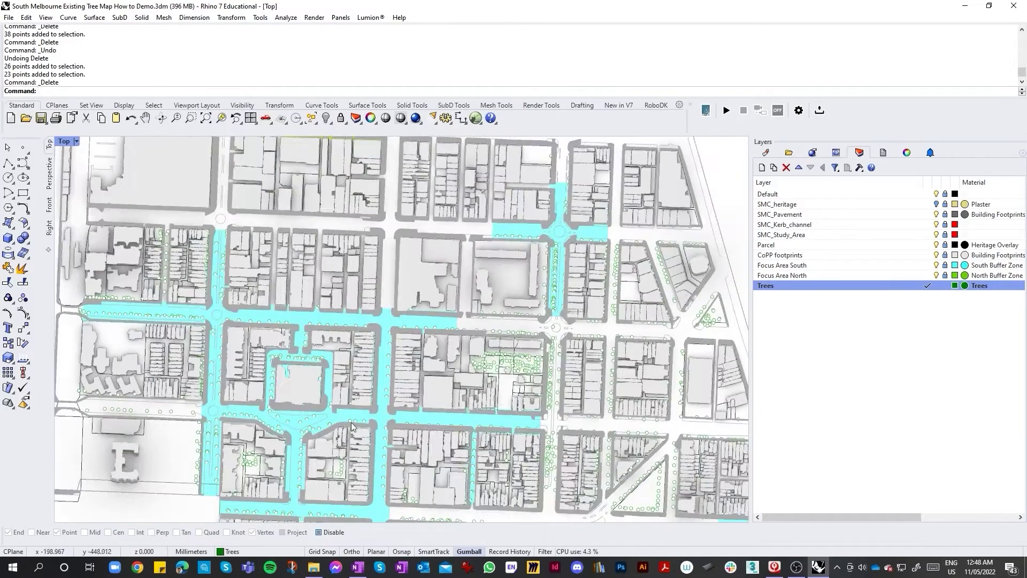
pyautogui.scroll(3, 455, 356)
pyautogui.moveTo(449, 303); pyautogui.dragTo(567, 335)
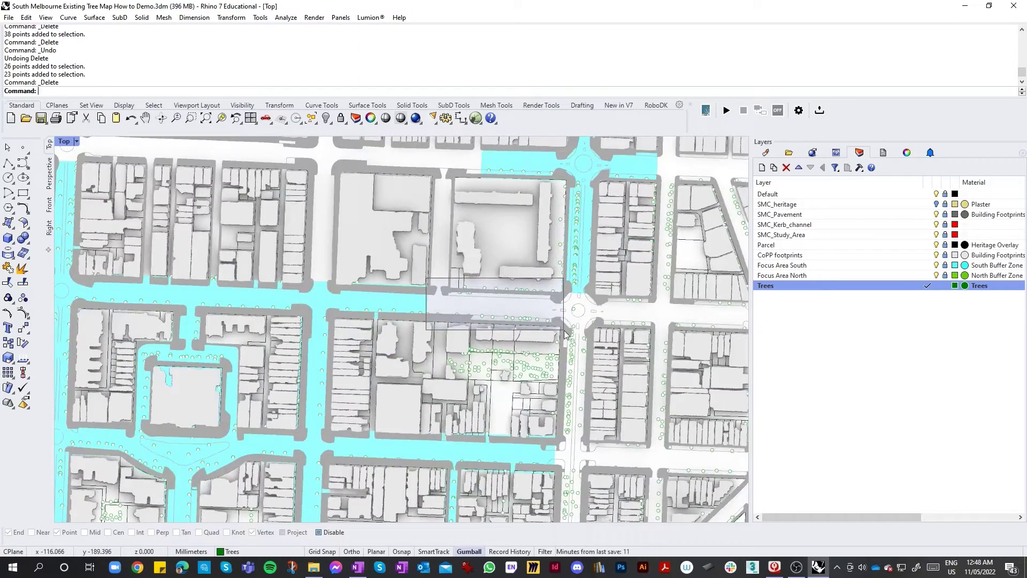
pyautogui.moveTo(564, 335); pyautogui.dragTo(565, 334)
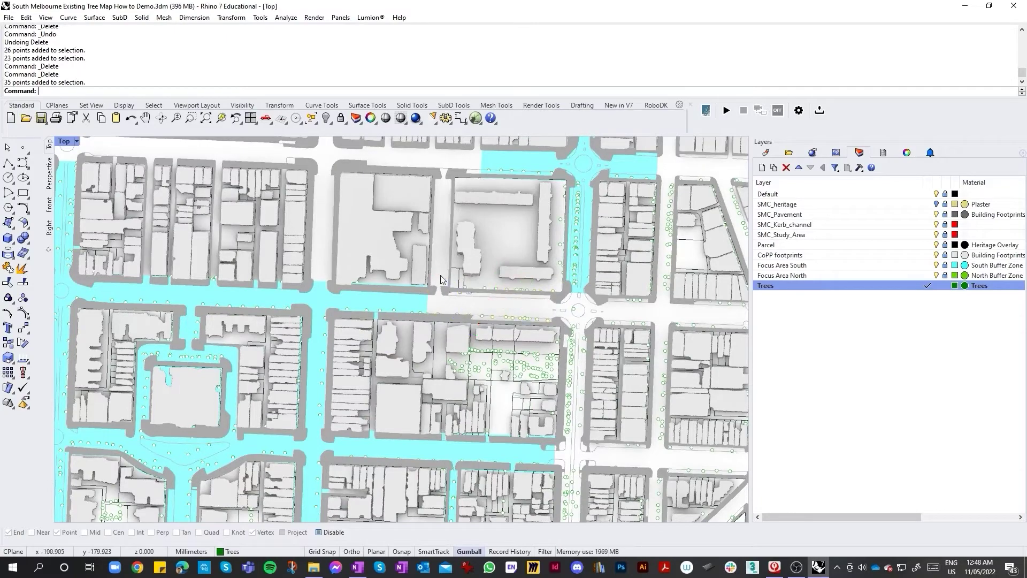
pyautogui.moveTo(561, 328); pyautogui.dragTo(559, 327)
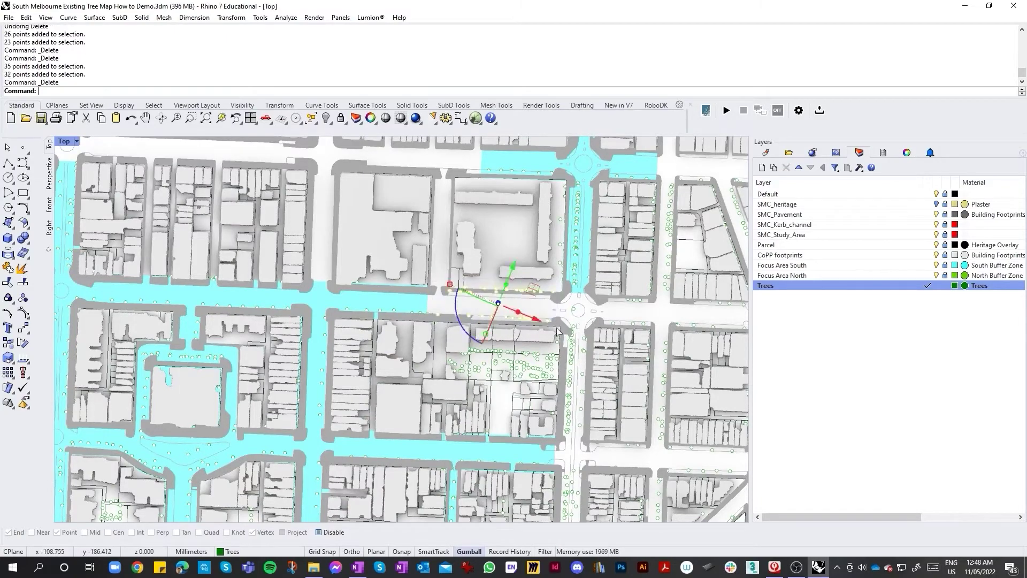
pyautogui.press('Delete')
pyautogui.scroll(-3, 551, 310)
pyautogui.scroll(3, 499, 324)
pyautogui.scroll(6, 434, 420)
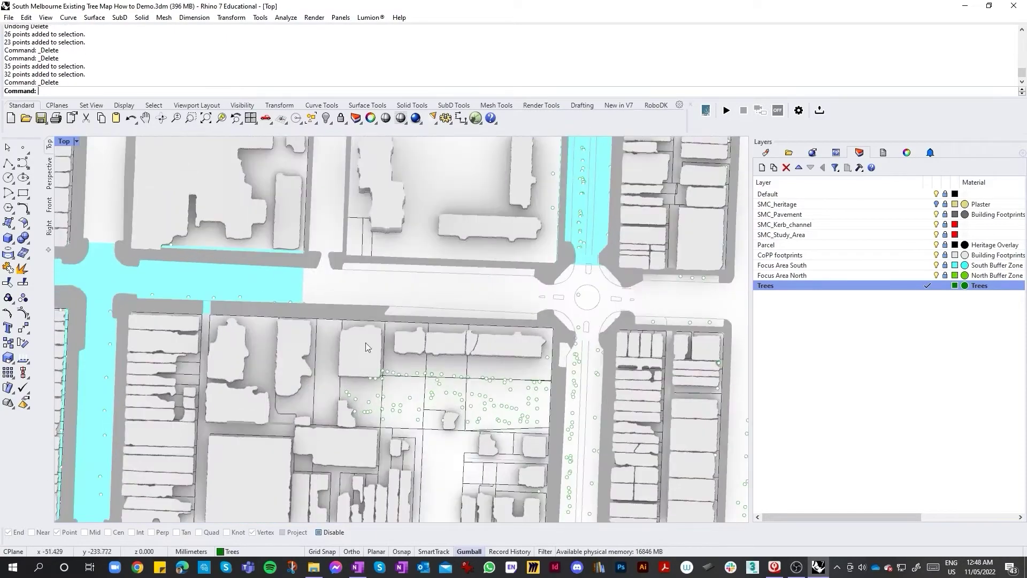
# Delete the tree points inside the block south of the main cyan street's east end and the stragglers on the street south of the eastern roundabout.
pyautogui.scroll(-8, 262, 333)
pyautogui.moveTo(211, 327); pyautogui.dragTo(489, 419)
pyautogui.press('Delete')
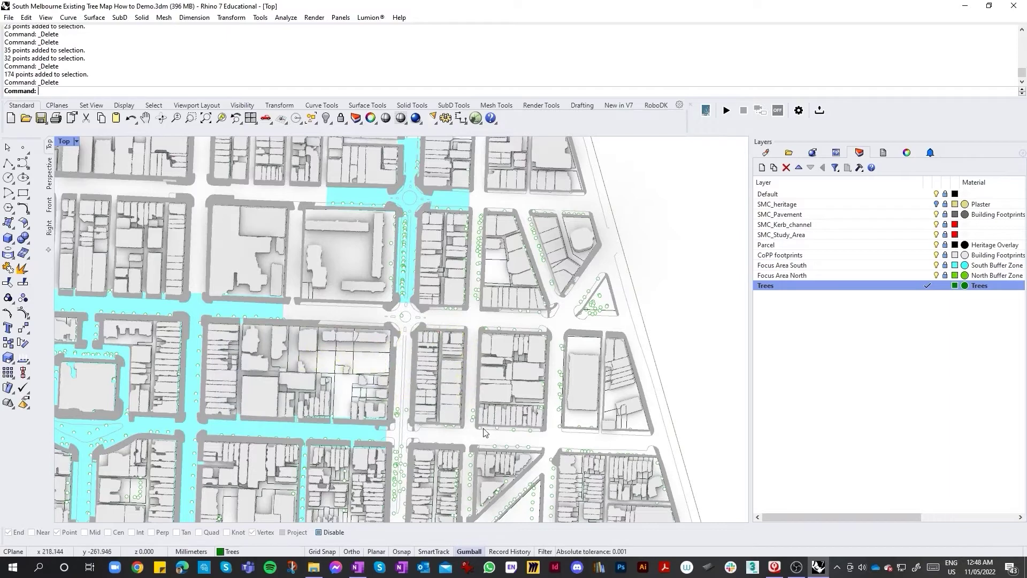
pyautogui.click(399, 377)
pyautogui.press('Delete')
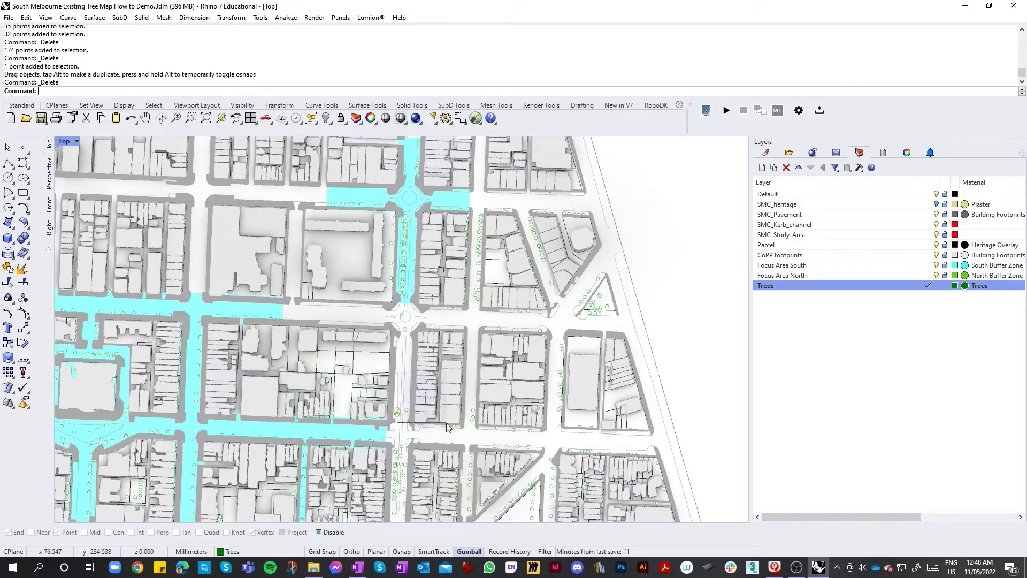
pyautogui.moveTo(446, 423); pyautogui.dragTo(450, 425)
pyautogui.press('Delete')
pyautogui.moveTo(394, 402); pyautogui.dragTo(393, 401)
pyautogui.press('Delete')
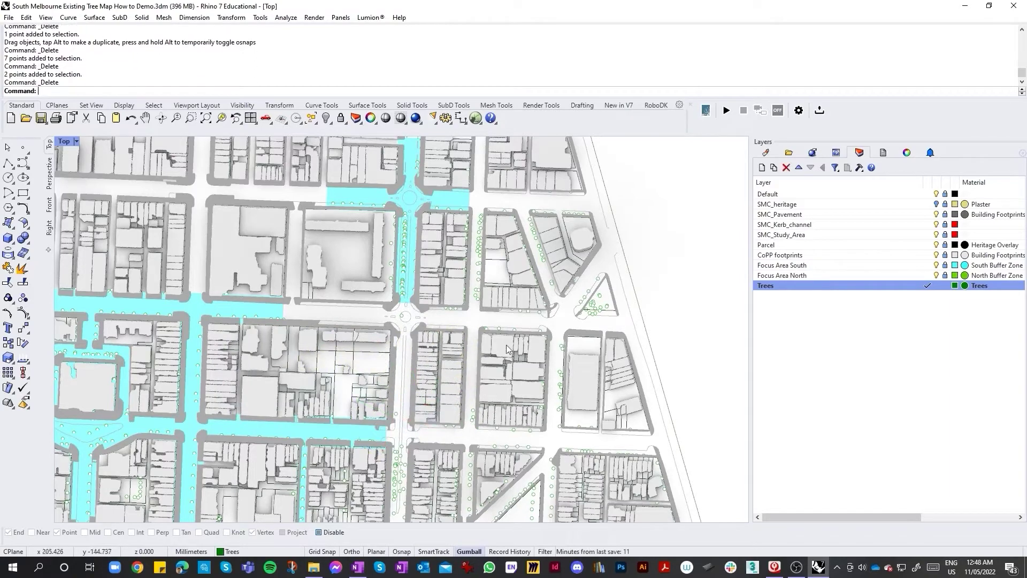
# Delete the tree points among the blocks east of the eastern roundabout, including the wedge-shaped blocks and the small triangular park.
pyautogui.moveTo(440, 292); pyautogui.dragTo(463, 204)
pyautogui.press('Delete')
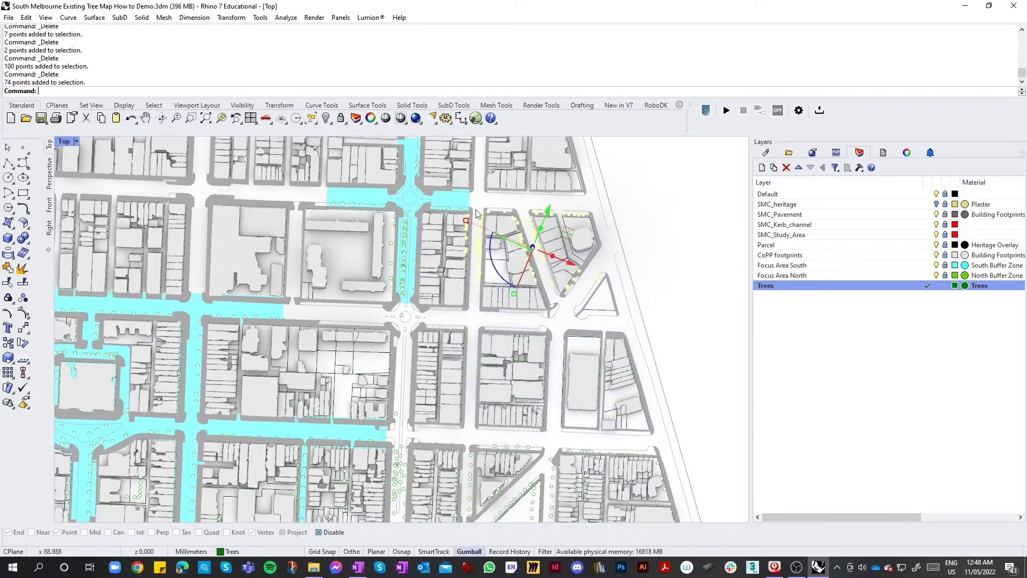
pyautogui.press('Delete')
# Delete the tree points among the southeast blocks south of the eastern roundabout, outside the cyan areas.
pyautogui.scroll(-5, 581, 298)
pyautogui.scroll(3, 415, 380)
pyautogui.scroll(-3, 415, 380)
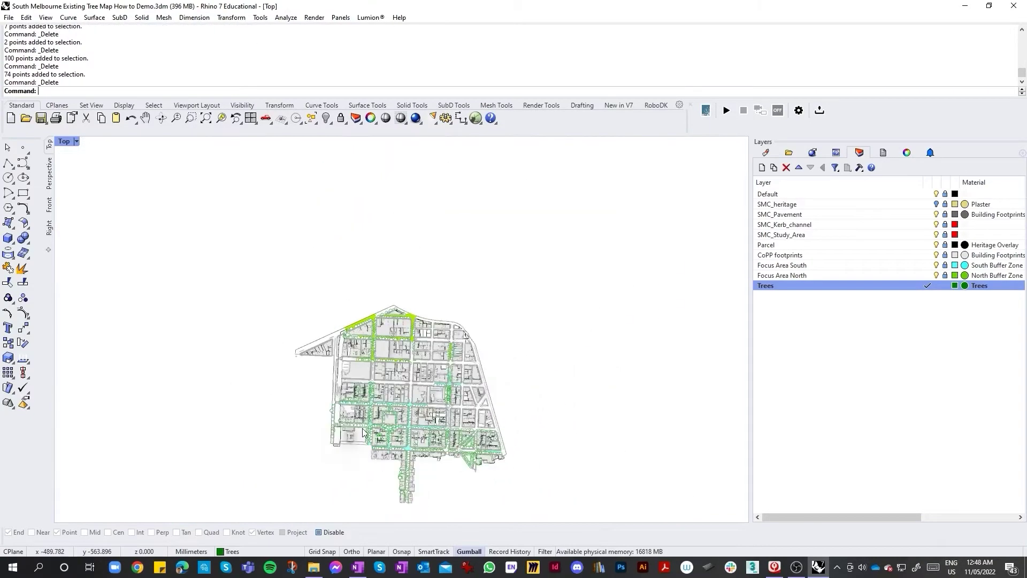
pyautogui.scroll(5, 416, 380)
pyautogui.moveTo(471, 405); pyautogui.dragTo(676, 470)
pyautogui.scroll(-2, 557, 399)
pyautogui.press('Delete')
# Delete the tree points in the two large southeast triangles and around the adjoining buildings, keeping those along the short cyan strip.
pyautogui.scroll(2, 556, 400)
pyautogui.moveTo(557, 400); pyautogui.dragTo(520, 339, button='right')
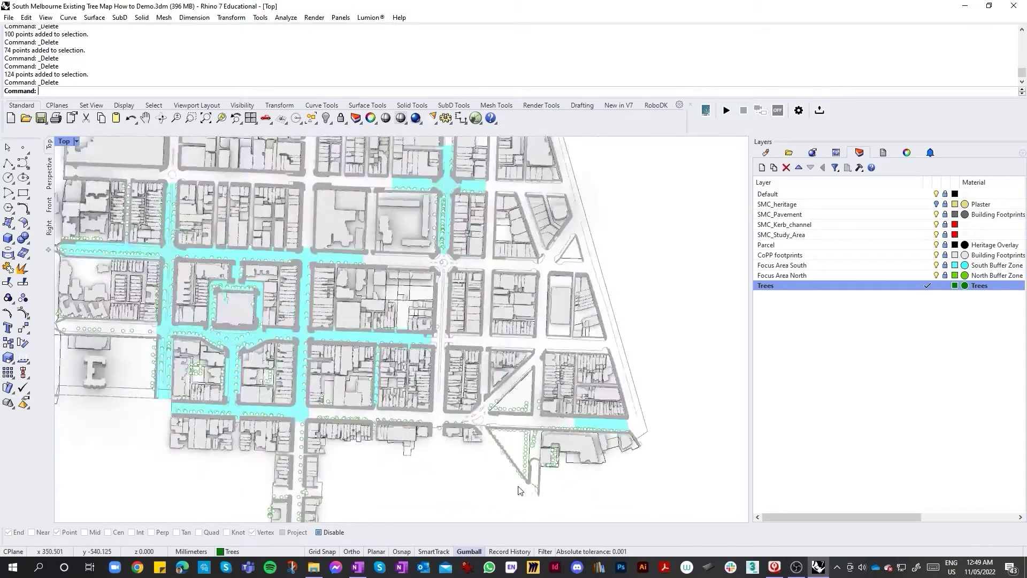
pyautogui.scroll(2, 520, 489)
pyautogui.scroll(3, 540, 501)
pyautogui.moveTo(634, 486)
pyautogui.mouseDown()
pyautogui.moveTo(540, 398)
pyautogui.moveTo(512, 288)
pyautogui.moveTo(638, 472)
pyautogui.mouseUp()
pyautogui.click(513, 289)
pyautogui.press('Delete')
pyautogui.scroll(-2, 512, 399)
pyautogui.scroll(2, 507, 413)
pyautogui.moveTo(526, 458); pyautogui.dragTo(409, 335)
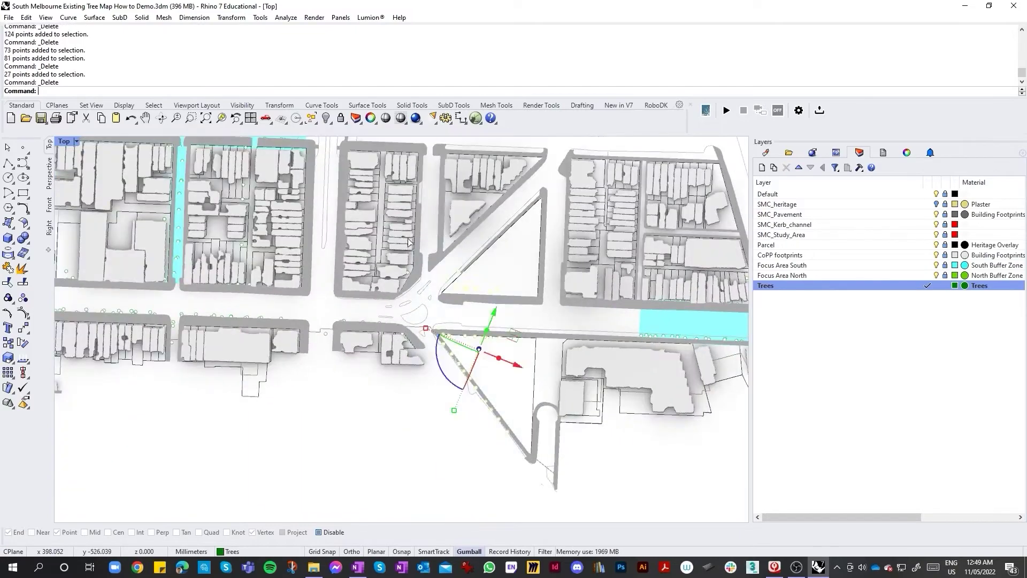
pyautogui.press('Delete')
# Delete the tree points along the uncoloured stretch of the southern street between the cyan crossing and the southeast triangles.
pyautogui.scroll(-3, 503, 332)
pyautogui.scroll(3, 449, 336)
pyautogui.moveTo(557, 354); pyautogui.dragTo(316, 297)
pyautogui.press('Delete')
# Delete the tree points inside the blocks on both sides of the narrow cyan lane, keeping those on the lane itself.
pyautogui.scroll(5, 492, 346)
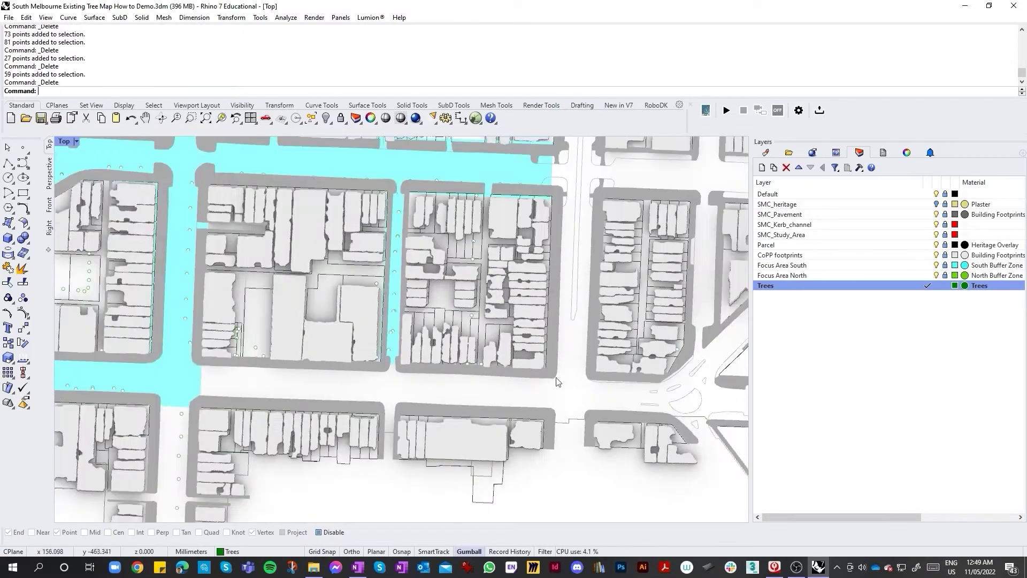
pyautogui.moveTo(557, 381); pyautogui.dragTo(428, 214)
pyautogui.press('Delete')
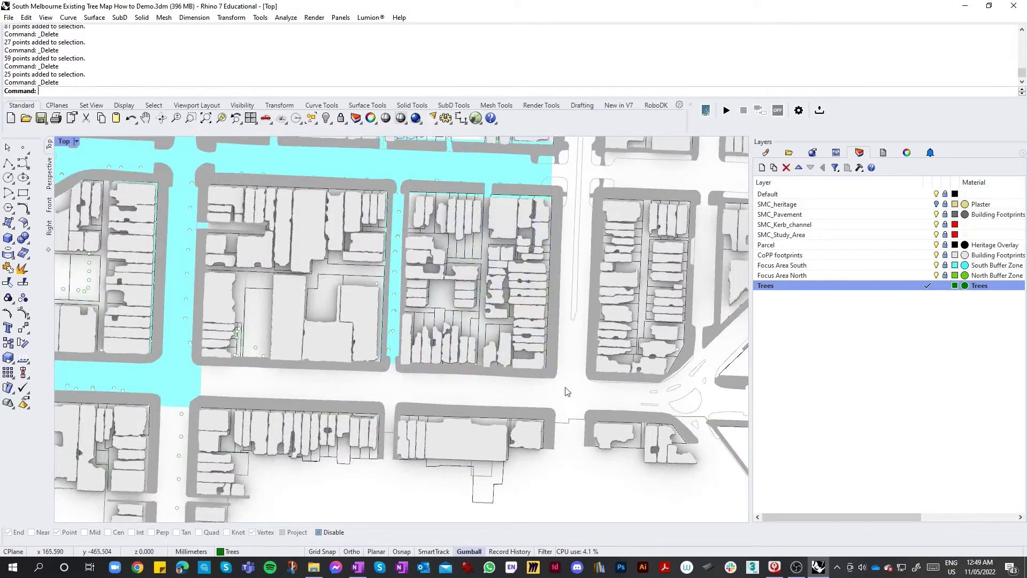
pyautogui.moveTo(564, 387); pyautogui.dragTo(434, 204)
pyautogui.press('Delete')
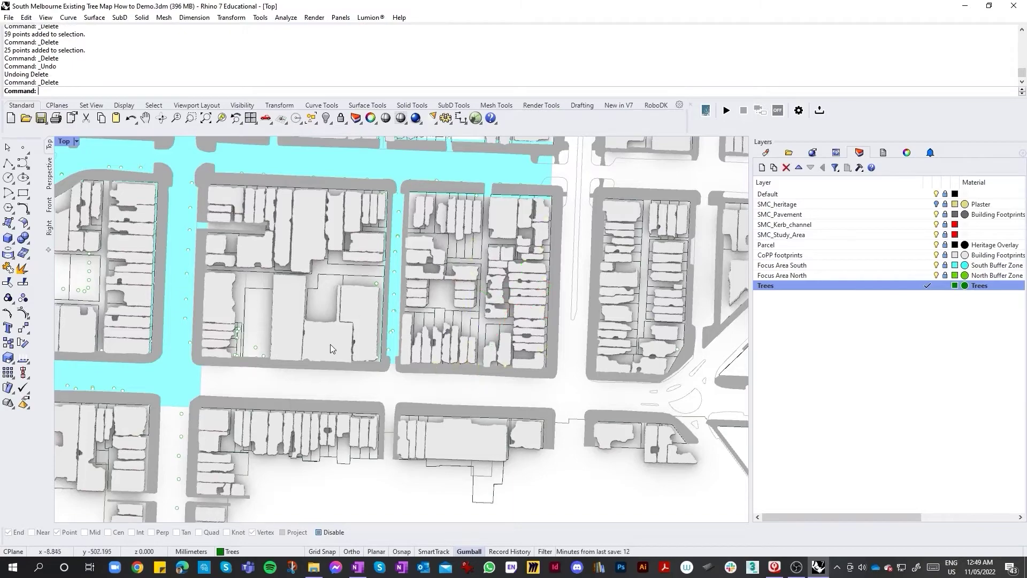
pyautogui.moveTo(274, 351); pyautogui.dragTo(274, 352)
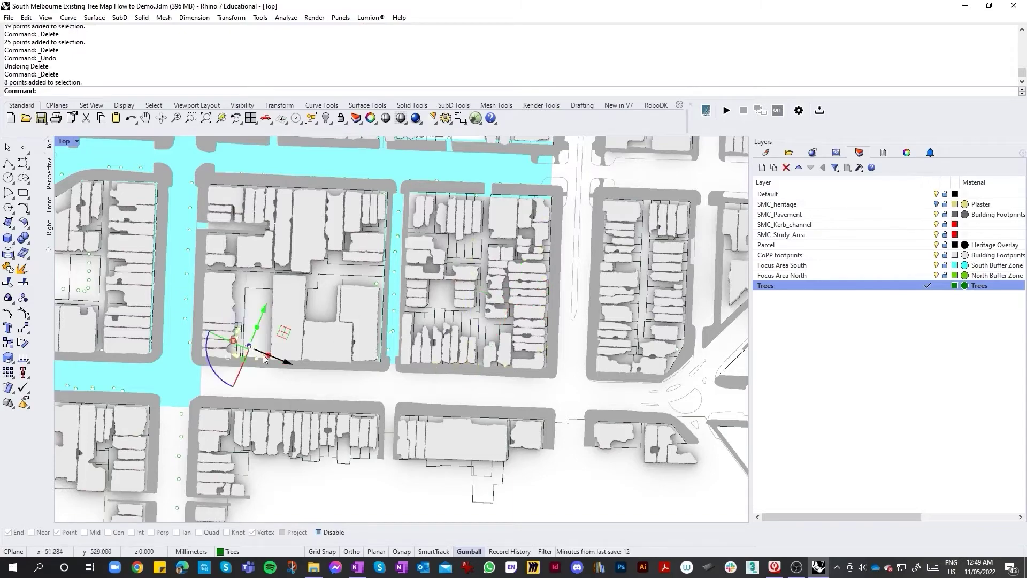
pyautogui.press('Delete')
# Delete the tree points along the street extending south below the southern cyan crossing.
pyautogui.scroll(-2, 565, 334)
pyautogui.scroll(-6, 565, 335)
pyautogui.scroll(4, 217, 373)
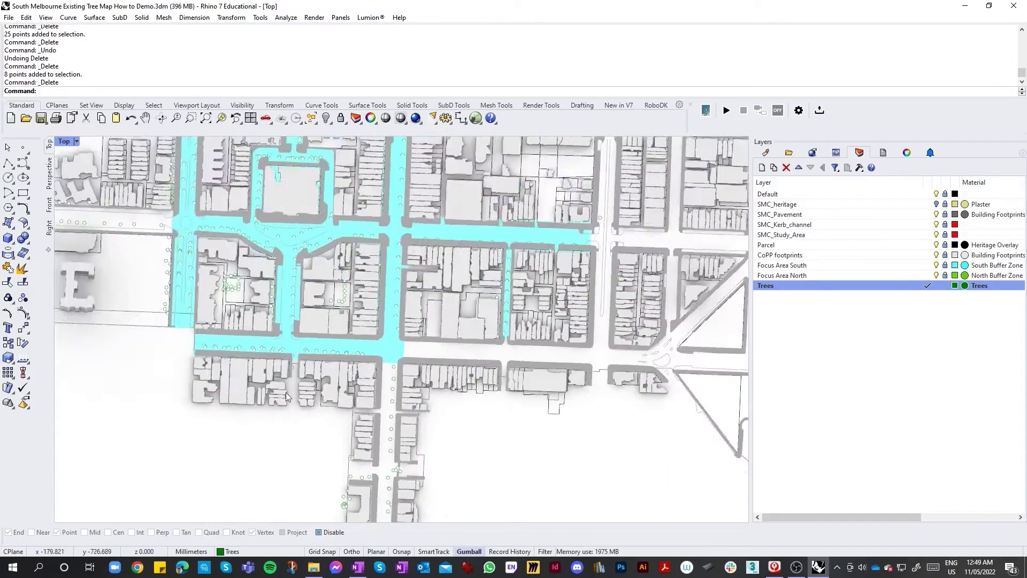
pyautogui.scroll(-6, 300, 392)
pyautogui.scroll(-5, 312, 426)
pyautogui.scroll(5, 327, 483)
pyautogui.moveTo(363, 482); pyautogui.dragTo(304, 334)
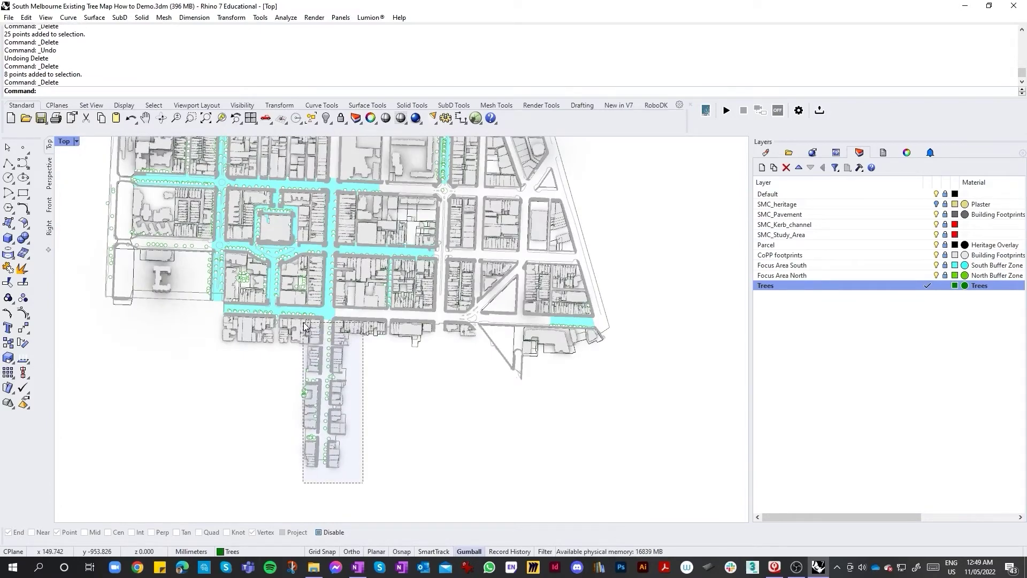
pyautogui.moveTo(304, 326); pyautogui.dragTo(304, 326)
pyautogui.press('Delete')
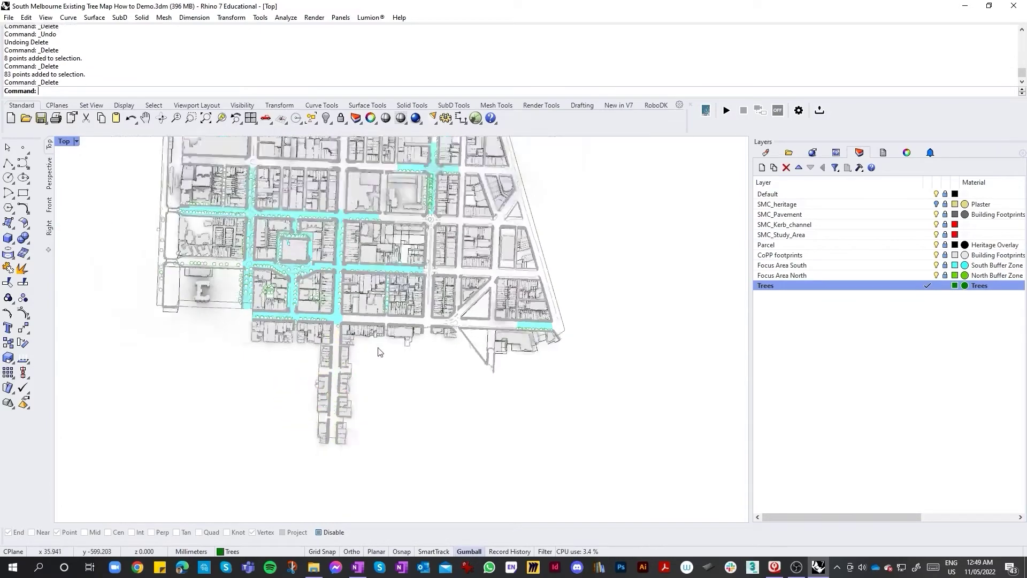
# Delete the tree points on the western edge and on the uncoloured street north of the E-shaped building.
pyautogui.scroll(5, 339, 339)
pyautogui.moveTo(316, 396); pyautogui.dragTo(248, 182)
pyautogui.press('Delete')
pyautogui.scroll(2, 314, 296)
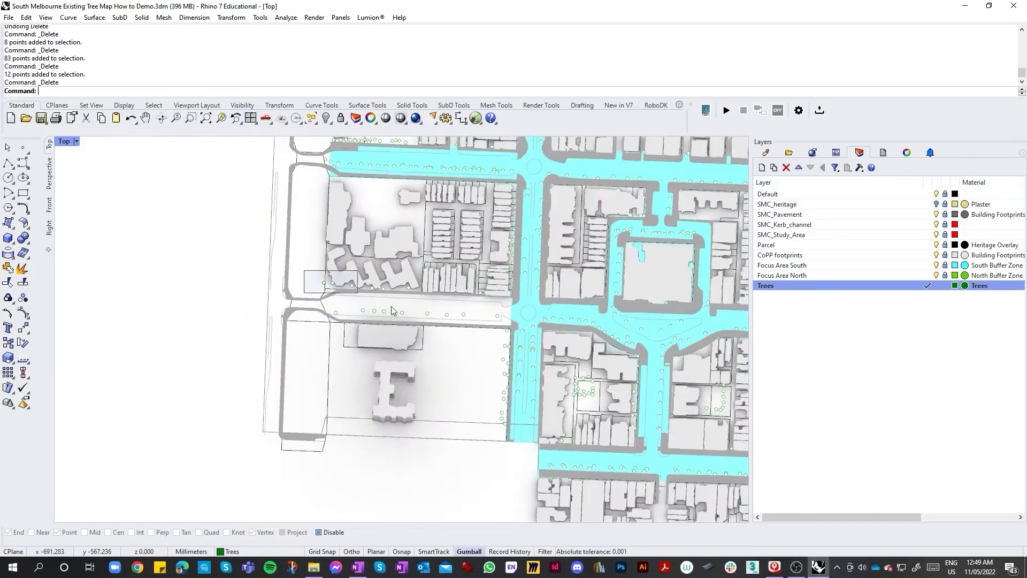
pyautogui.scroll(1, 393, 311)
pyautogui.moveTo(258, 257); pyautogui.dragTo(503, 341)
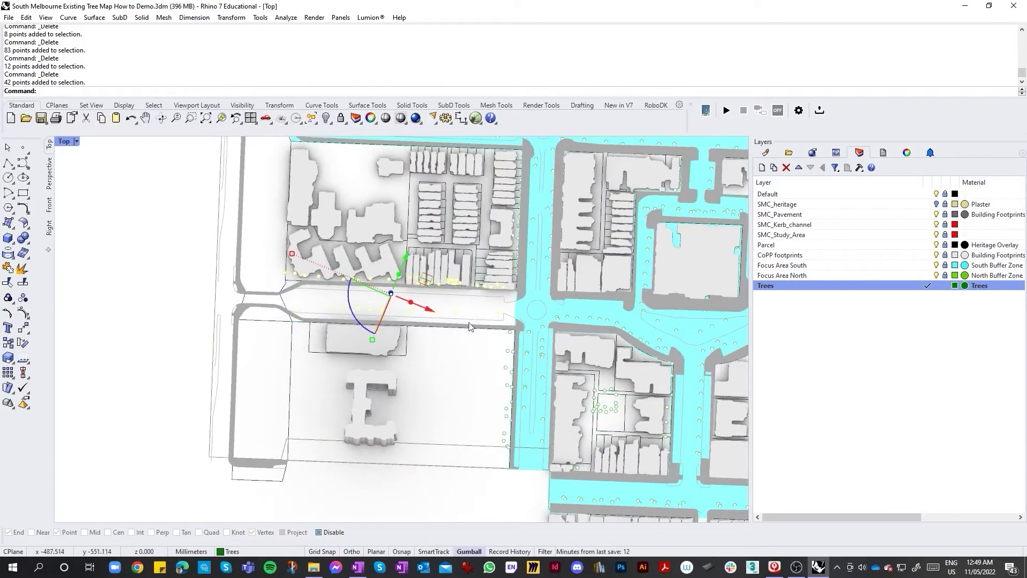
pyautogui.press('Delete')
# Highlight all objects on the Trees layer and inspect the whole map for stray points outside the focus areas.
pyautogui.scroll(-3, 444, 305)
pyautogui.scroll(2, 474, 216)
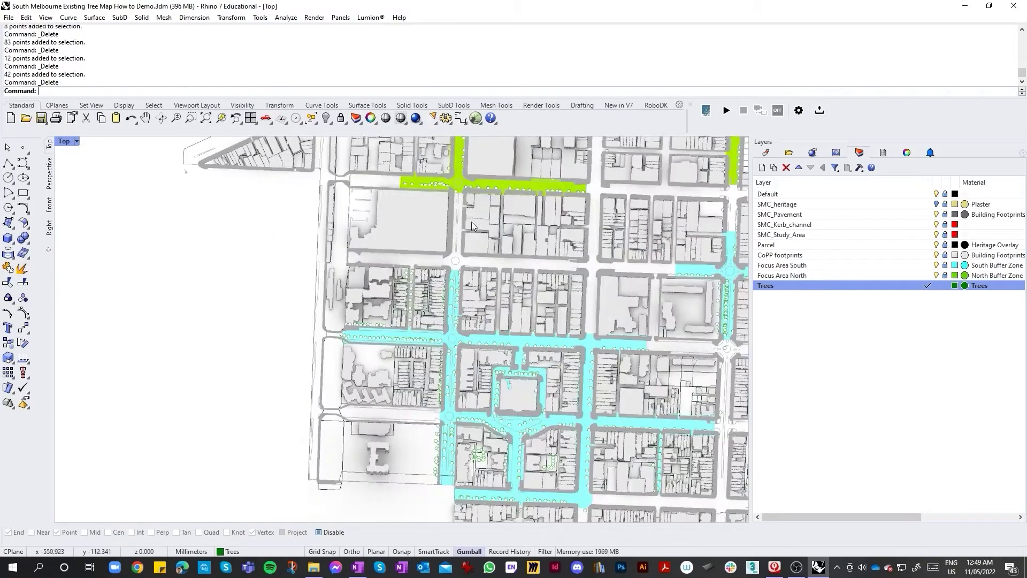
pyautogui.scroll(-2, 471, 222)
pyautogui.scroll(1, 523, 261)
pyautogui.scroll(-2, 523, 261)
pyautogui.rightClick(782, 285)
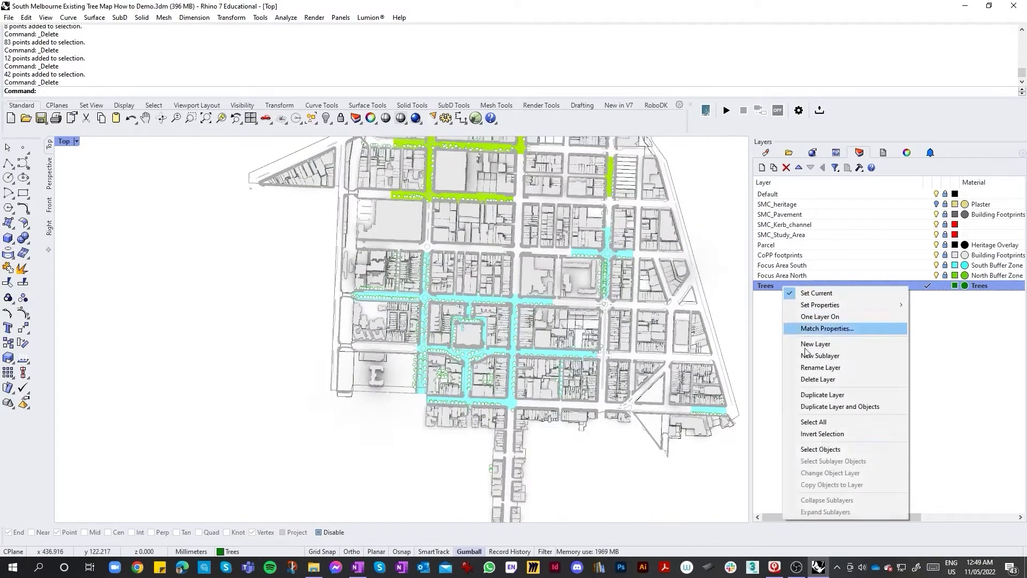
pyautogui.click(820, 449)
pyautogui.scroll(-2, 539, 299)
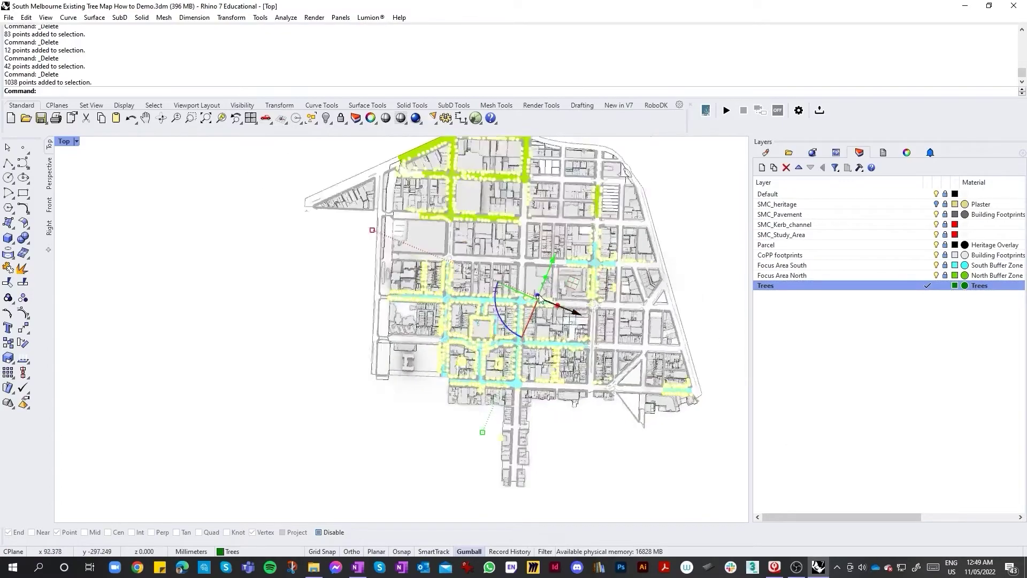
pyautogui.scroll(2, 539, 299)
pyautogui.scroll(-1, 561, 278)
pyautogui.scroll(3, 612, 232)
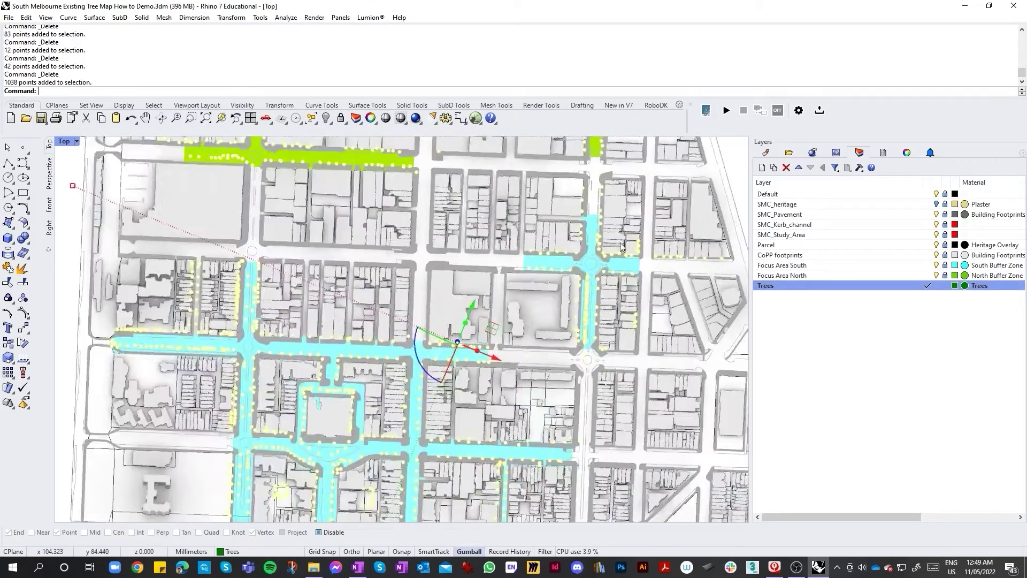
pyautogui.scroll(-3, 620, 246)
pyautogui.scroll(1, 508, 299)
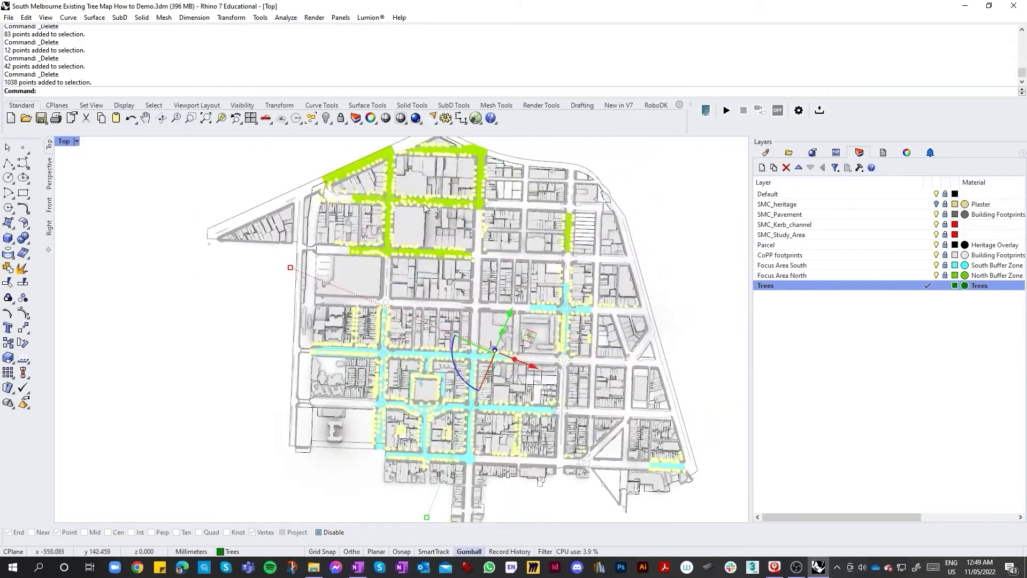
pyautogui.press('Escape')
# Delete the stray tree points between the green diagonal street and the west end of the green street below it.
pyautogui.scroll(4, 338, 188)
pyautogui.moveTo(259, 179); pyautogui.dragTo(375, 251)
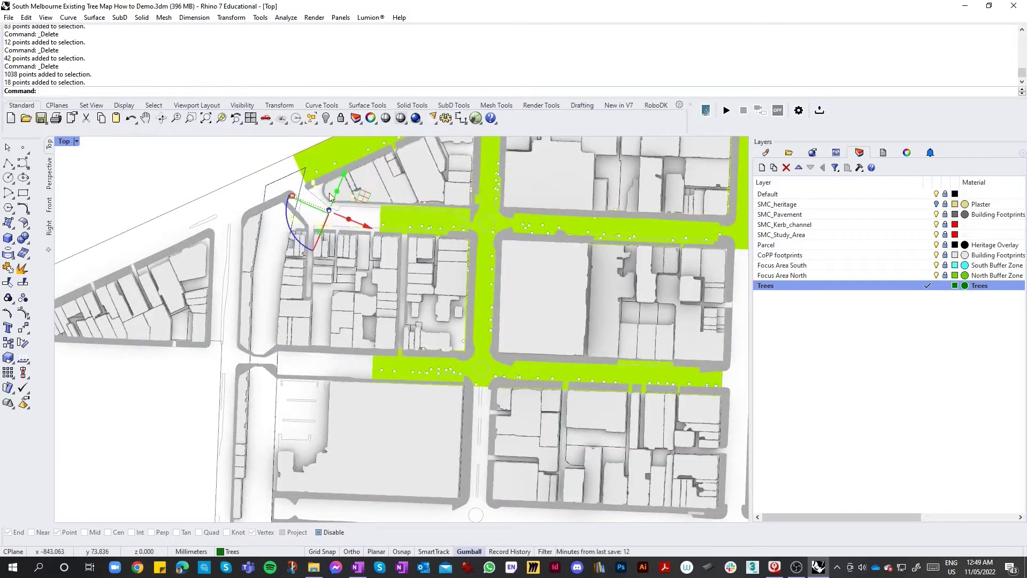
pyautogui.press('Delete')
# Highlight the Trees layer objects and delete the strays east of the northern cyan crossing and beside the narrow block south of it.
pyautogui.scroll(-5, 374, 241)
pyautogui.scroll(4, 414, 280)
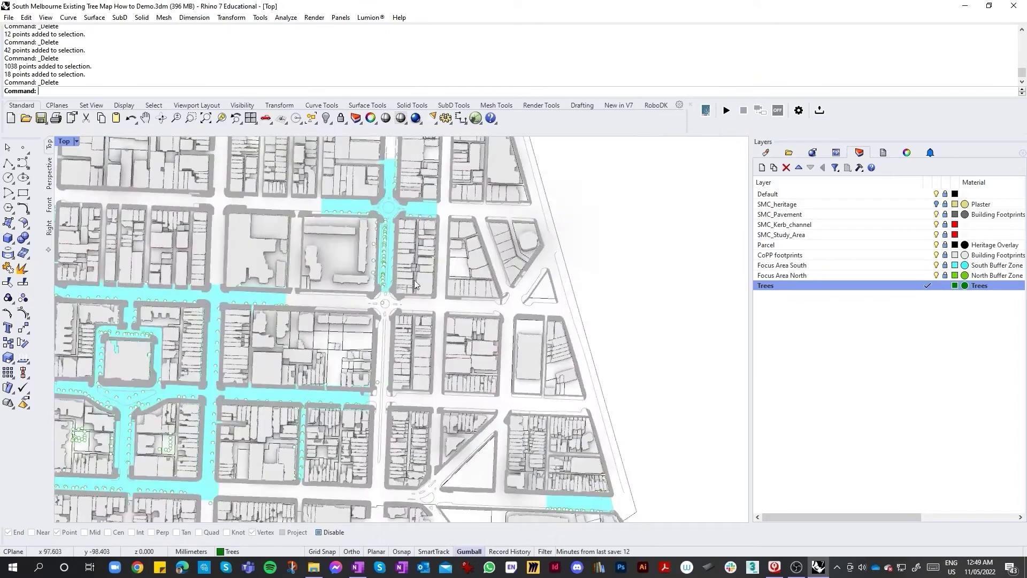
pyautogui.rightClick(785, 286)
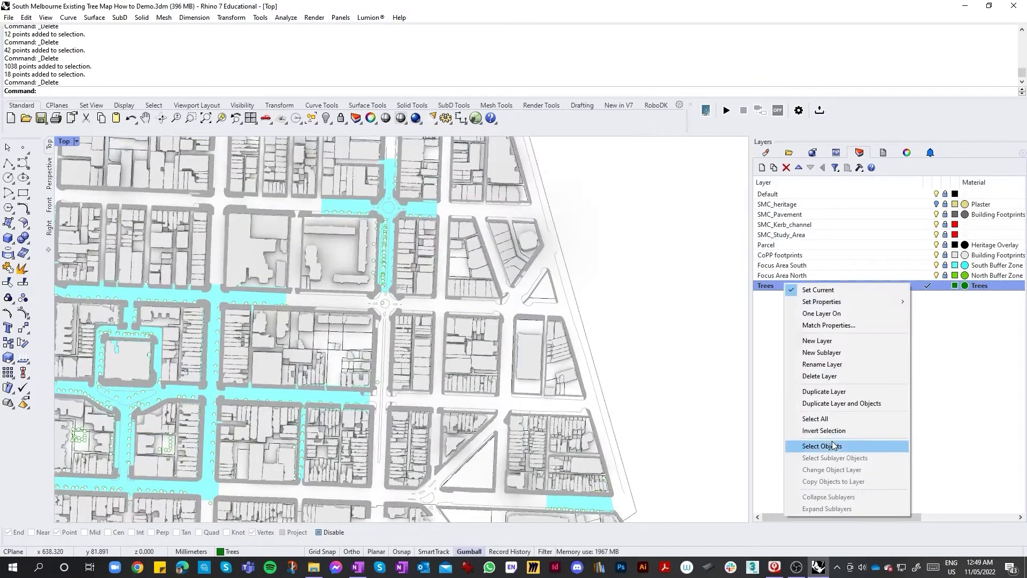
pyautogui.click(845, 445)
pyautogui.moveTo(458, 214); pyautogui.dragTo(458, 215)
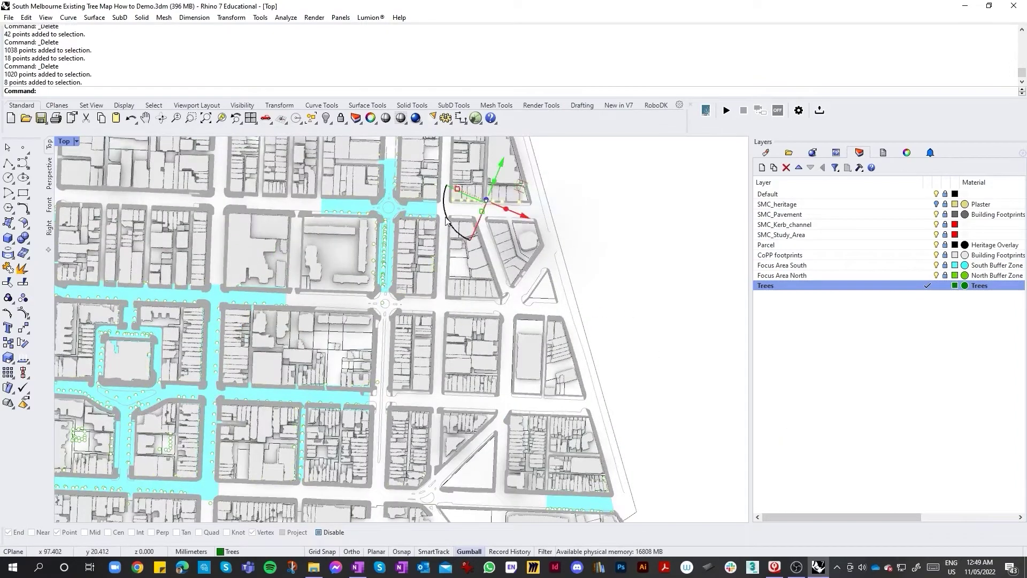
pyautogui.press('Delete')
pyautogui.scroll(3, 447, 220)
pyautogui.moveTo(441, 302); pyautogui.dragTo(404, 215)
pyautogui.press('Delete')
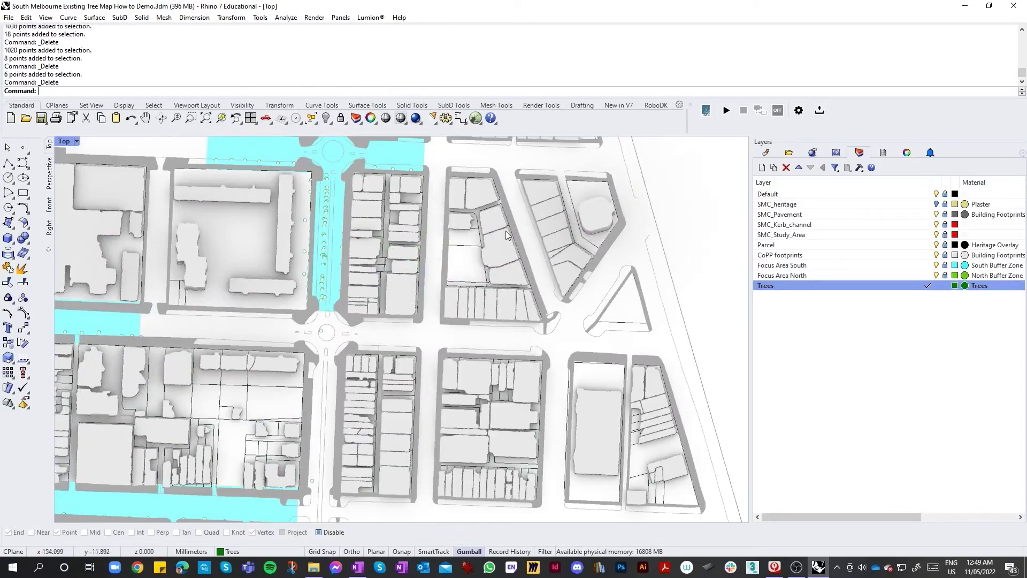
# Select all objects on the Trees layer and nudge them along the east-west streets and slightly south to match the street layout.
pyautogui.rightClick(817, 289)
pyautogui.click(859, 452)
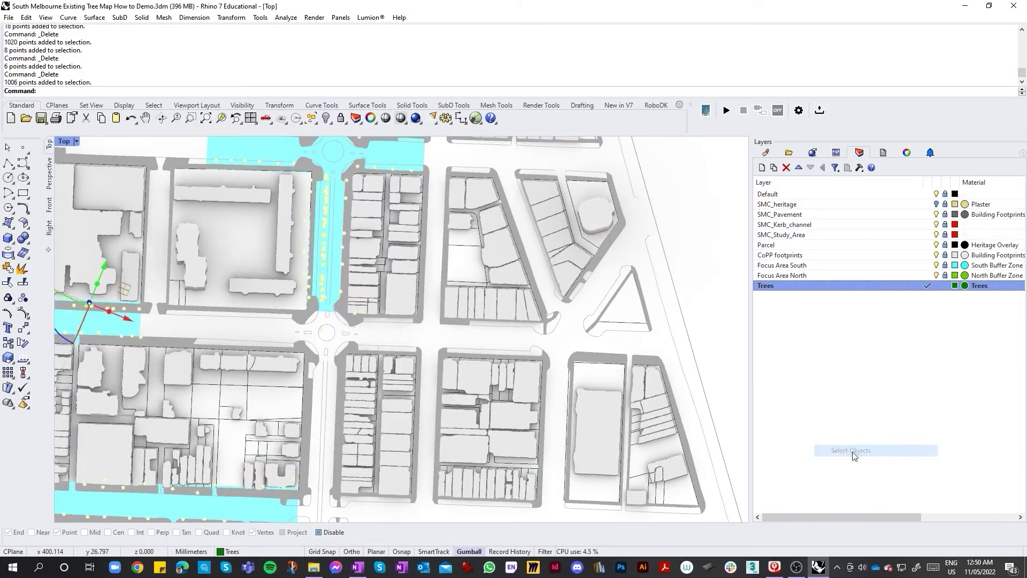
pyautogui.scroll(-3, 531, 336)
pyautogui.scroll(-3, 482, 316)
pyautogui.scroll(3, 493, 290)
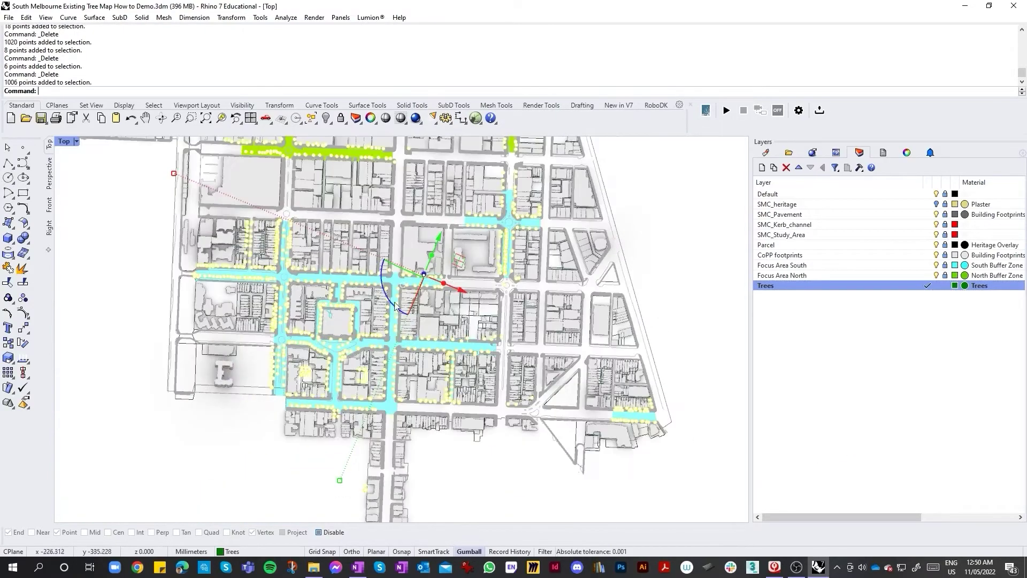
pyautogui.moveTo(476, 274); pyautogui.dragTo(483, 274)
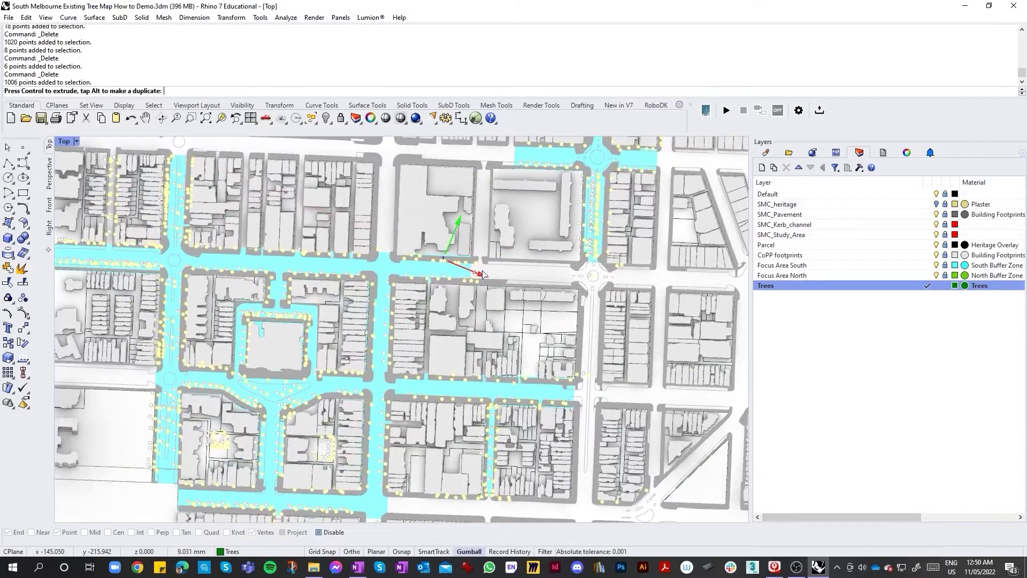
pyautogui.moveTo(458, 220); pyautogui.dragTo(457, 230)
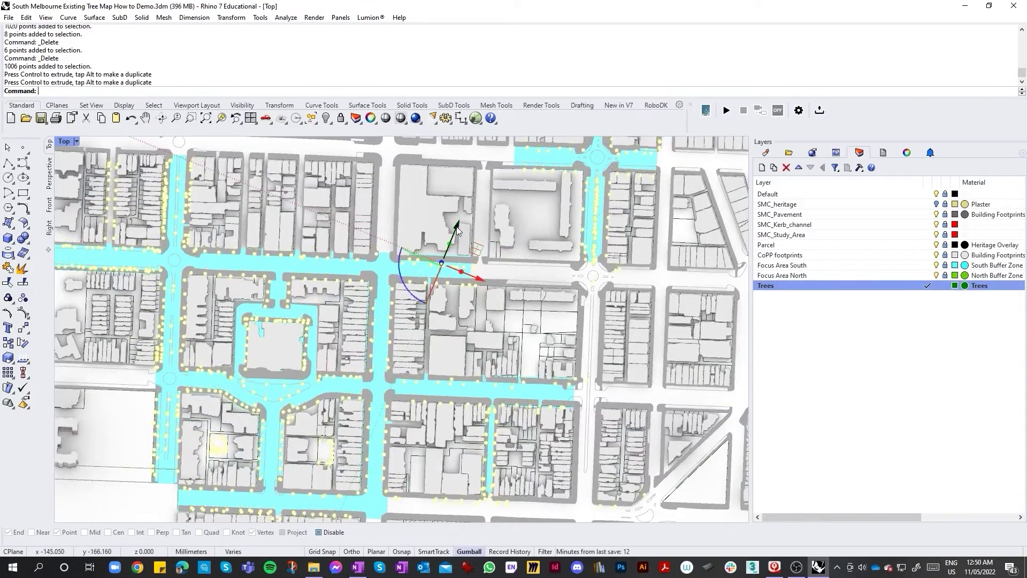
# Fine-tune the north-south position of all tree points and check their alignment with the streets across the northern and southern focus areas.
pyautogui.scroll(-3, 455, 237)
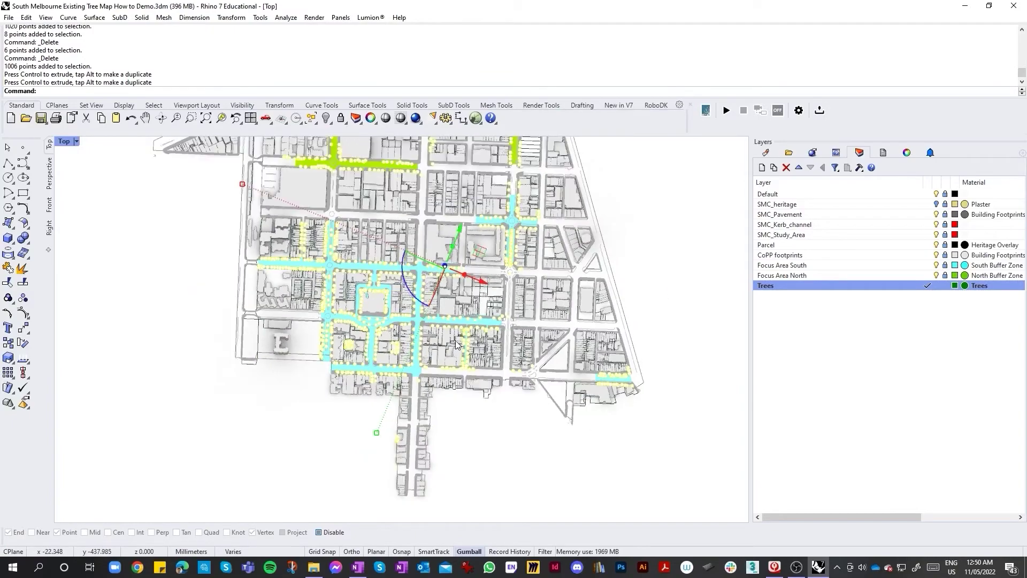
pyautogui.scroll(5, 418, 342)
pyautogui.scroll(-9, 408, 254)
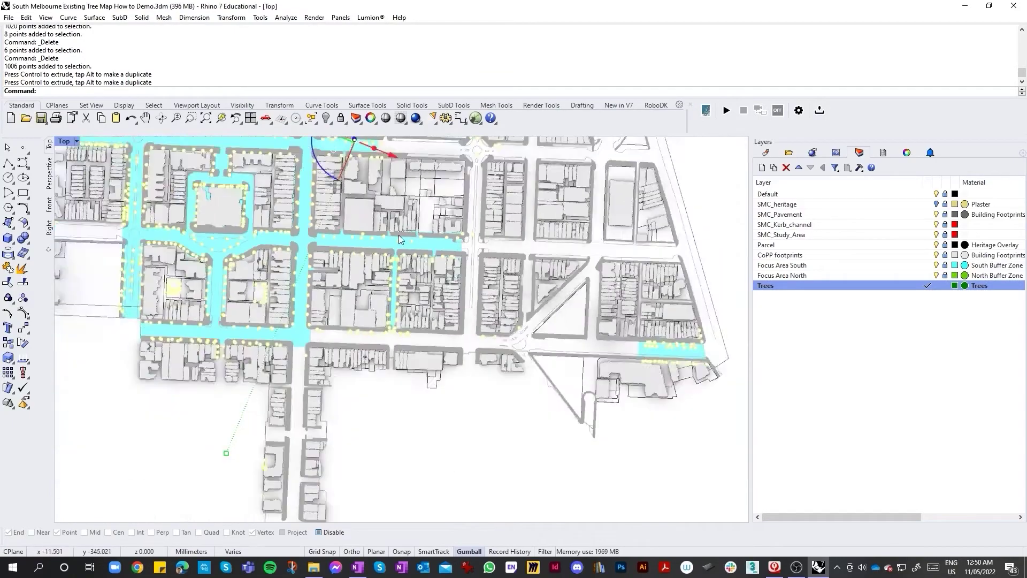
pyautogui.scroll(5, 380, 153)
pyautogui.click(389, 153)
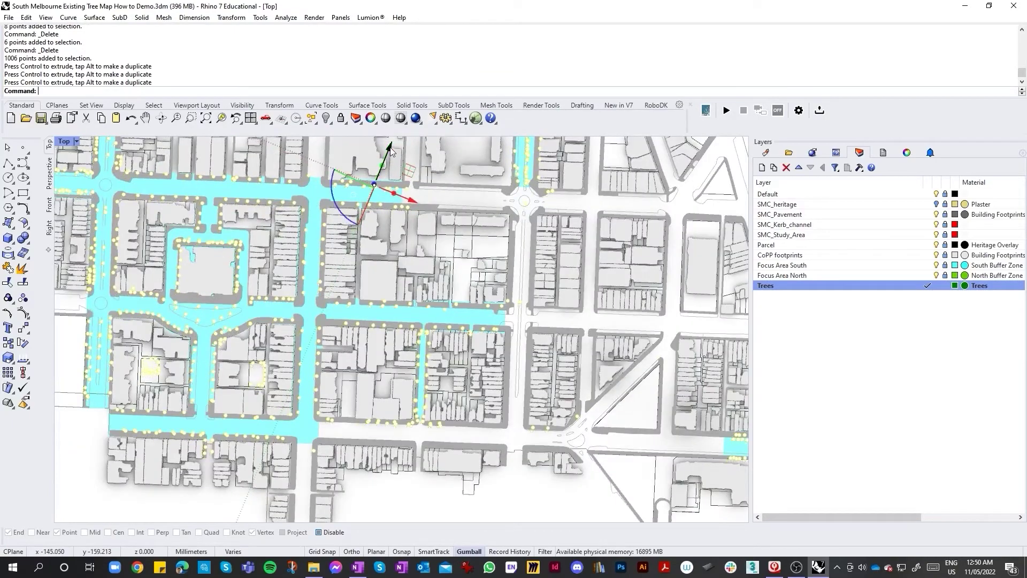
pyautogui.scroll(-5, 475, 345)
pyautogui.scroll(4, 468, 241)
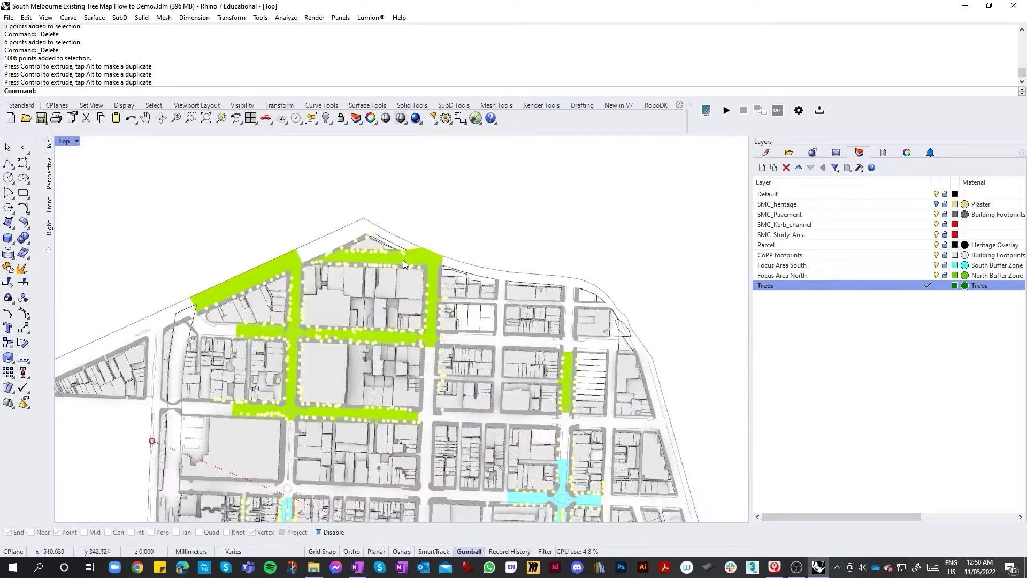
pyautogui.scroll(-6, 418, 266)
pyautogui.scroll(7, 535, 374)
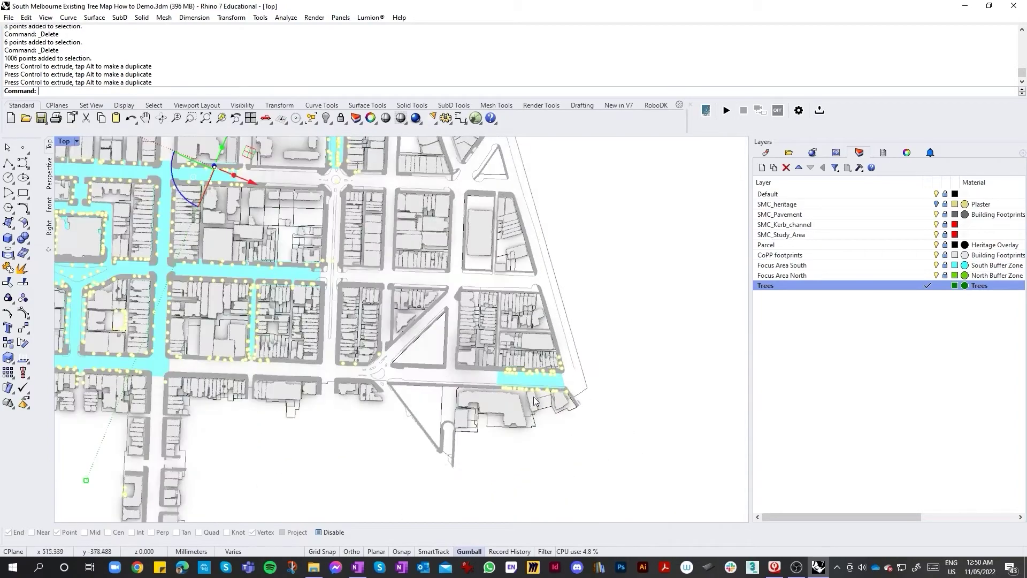
# Examine the placement of the tree points along the streets of both focus areas, in plan and in a tilted view.
pyautogui.scroll(-8, 535, 400)
pyautogui.scroll(5, 300, 271)
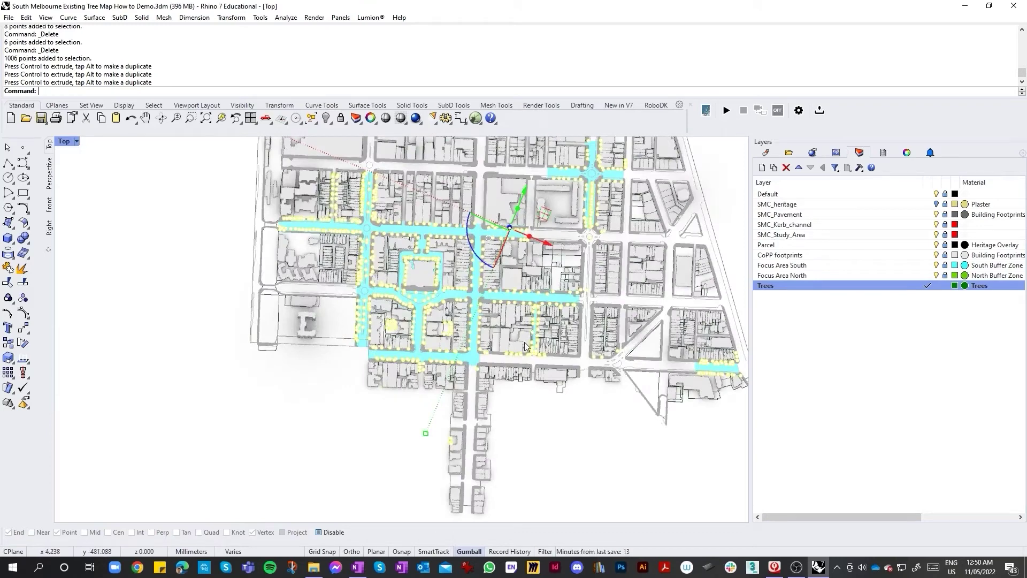
pyautogui.scroll(3, 442, 348)
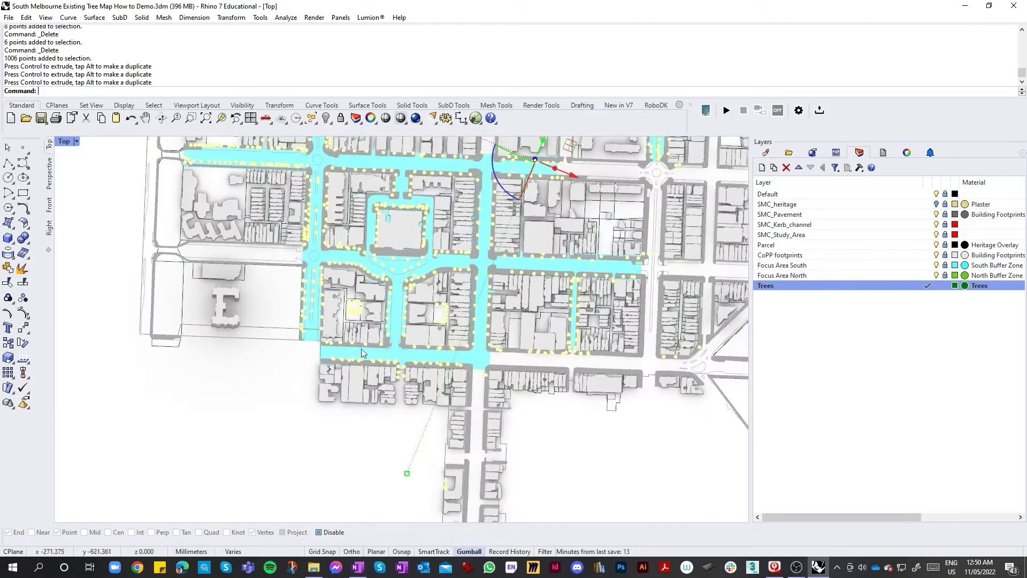
pyautogui.scroll(-3, 361, 348)
pyautogui.scroll(4, 322, 267)
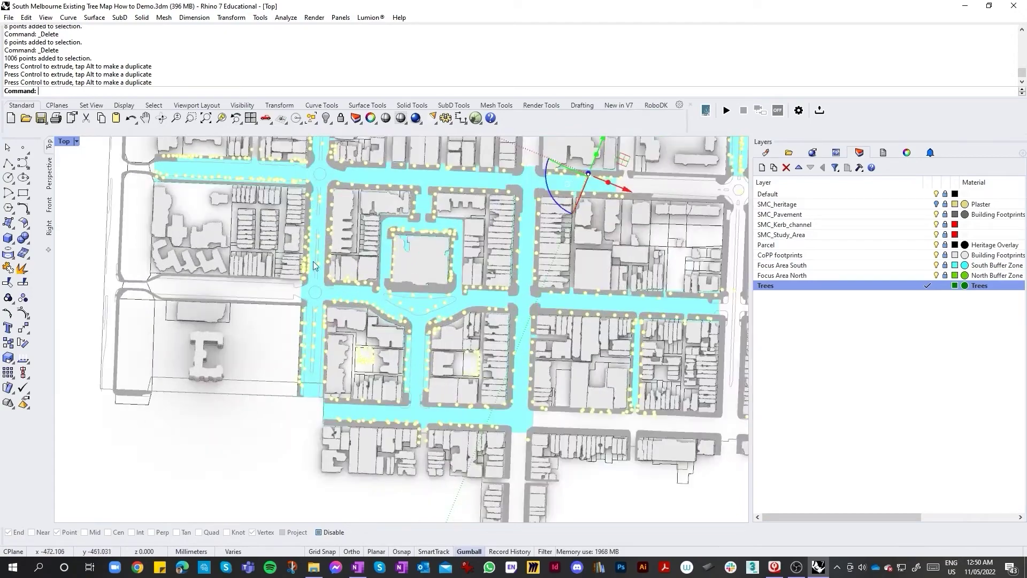
pyautogui.scroll(-2, 313, 261)
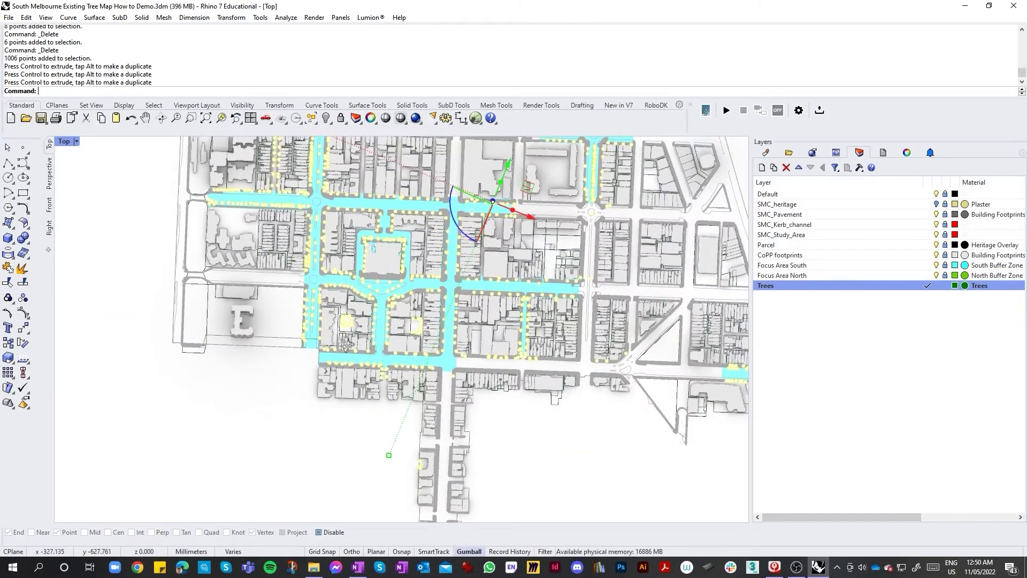
pyautogui.keyDown('ctrl'); pyautogui.keyDown('shift'); pyautogui.moveTo(347, 344); pyautogui.dragTo(524, 338, button='right'); pyautogui.keyUp('shift'); pyautogui.keyUp('ctrl')
pyautogui.scroll(-3, 289, 286)
pyautogui.scroll(6, 269, 316)
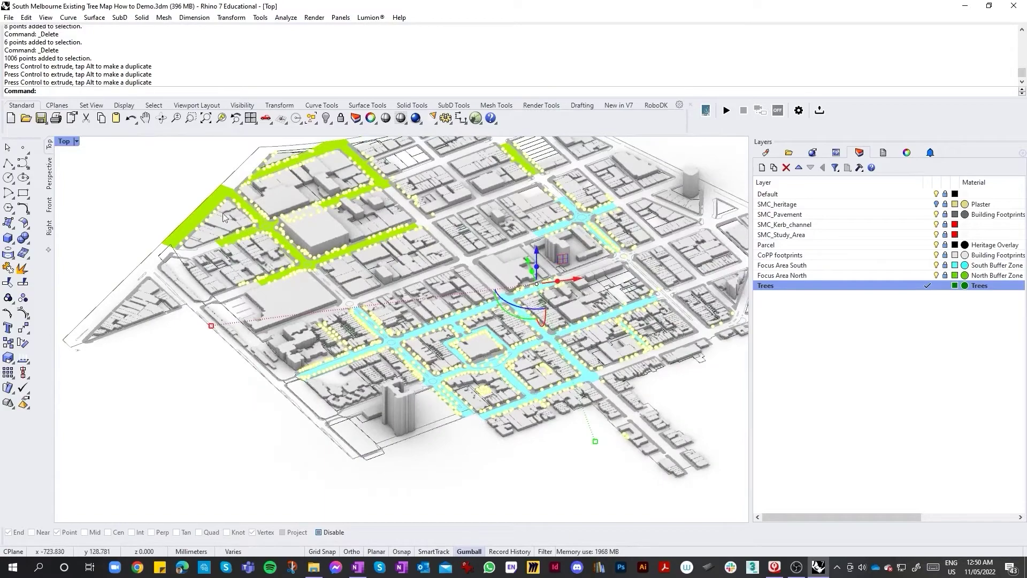
pyautogui.scroll(-6, 365, 233)
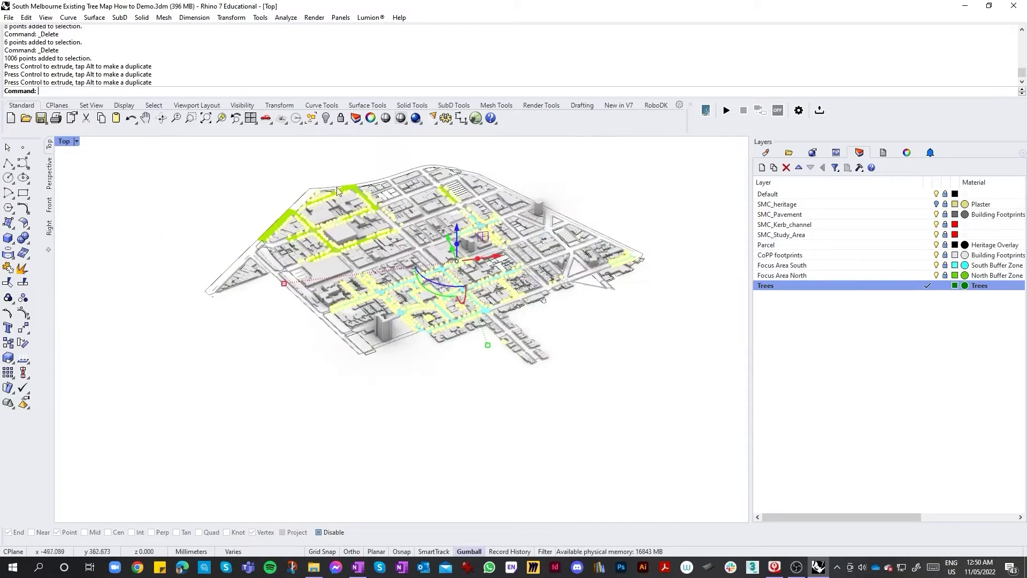
pyautogui.scroll(6, 316, 182)
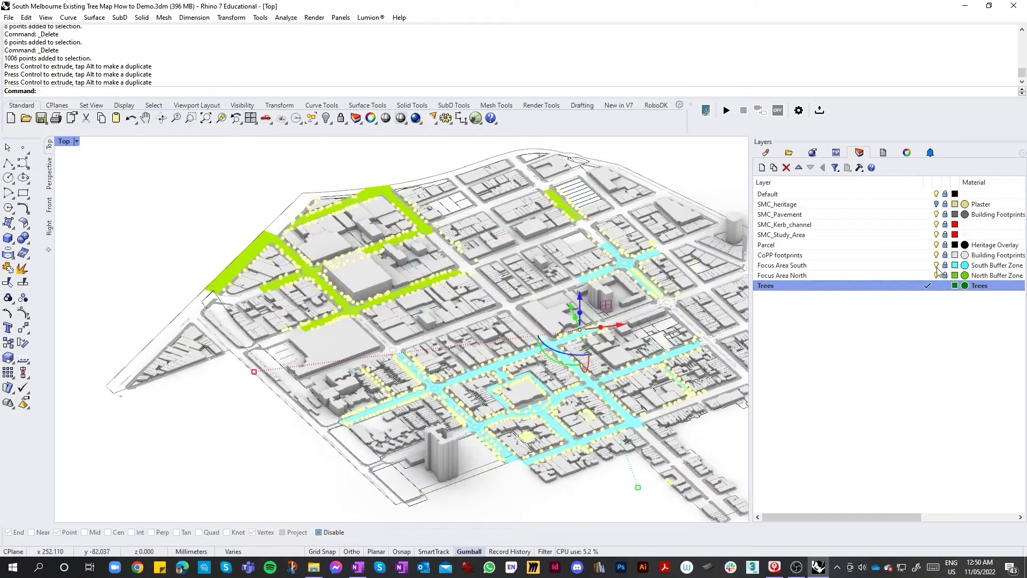
pyautogui.scroll(3, 449, 422)
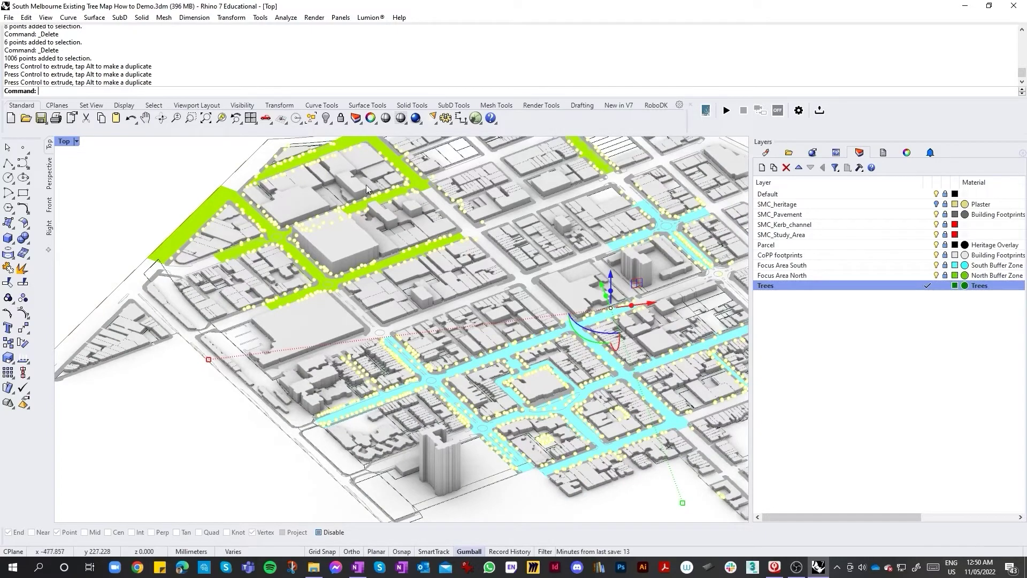
# Hide the Focus Area South and Focus Area North layers so only the tree points mark the streets.
pyautogui.click(936, 265)
pyautogui.click(936, 276)
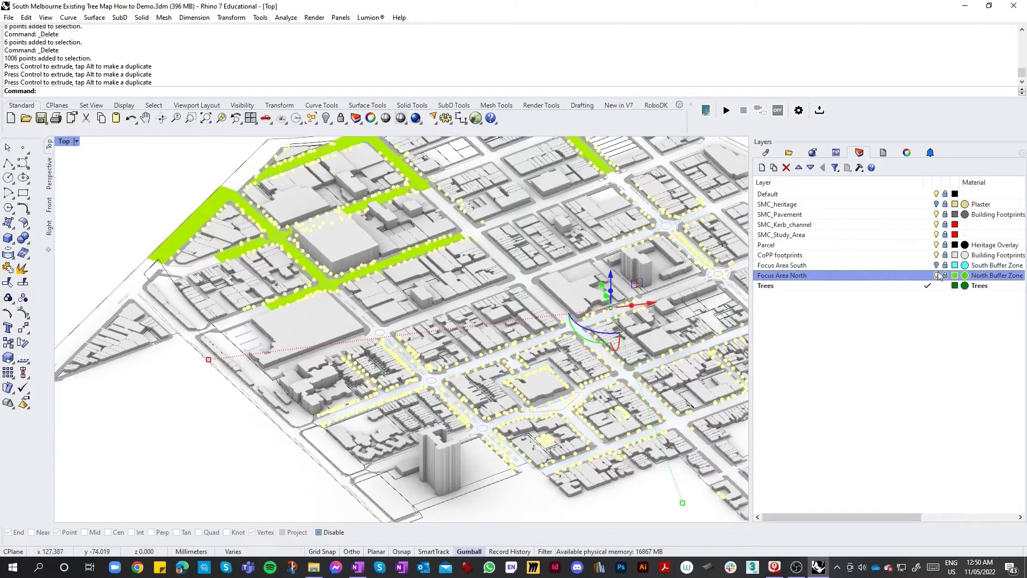
pyautogui.scroll(-3, 665, 303)
pyautogui.moveTo(606, 297); pyautogui.dragTo(667, 295, button='right')
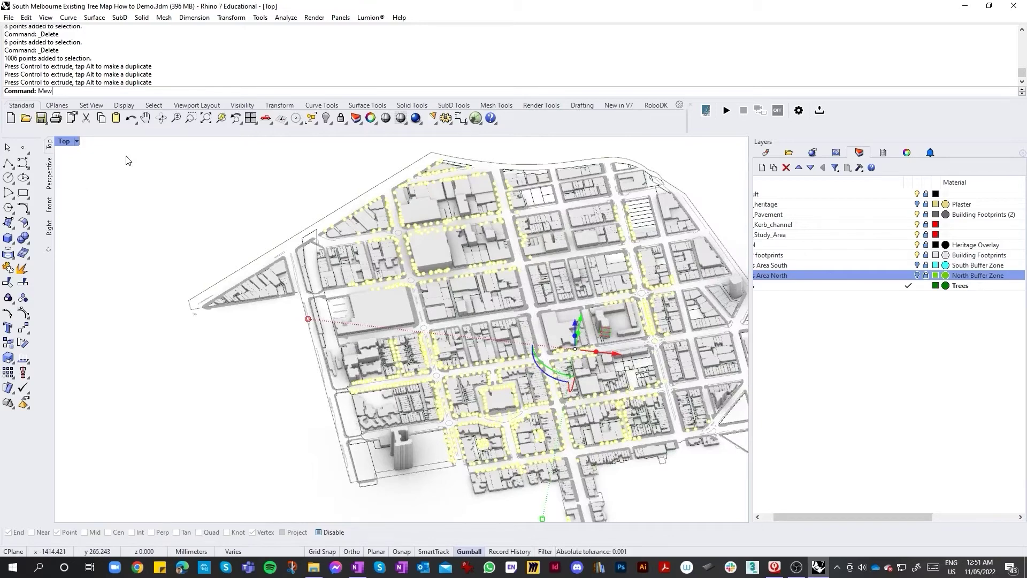
# Start MeshFromPoints on the selected tree points and set the number of contouring grid cells to 250.
pyautogui.press('BackSpace')
pyautogui.write('s')
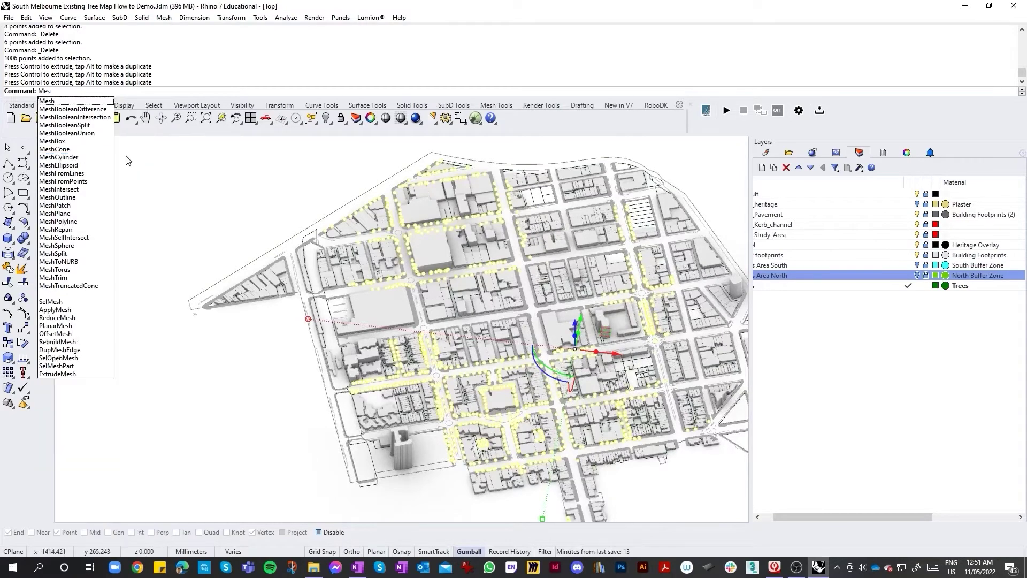
pyautogui.press('BackSpace')
pyautogui.press('BackSpace')
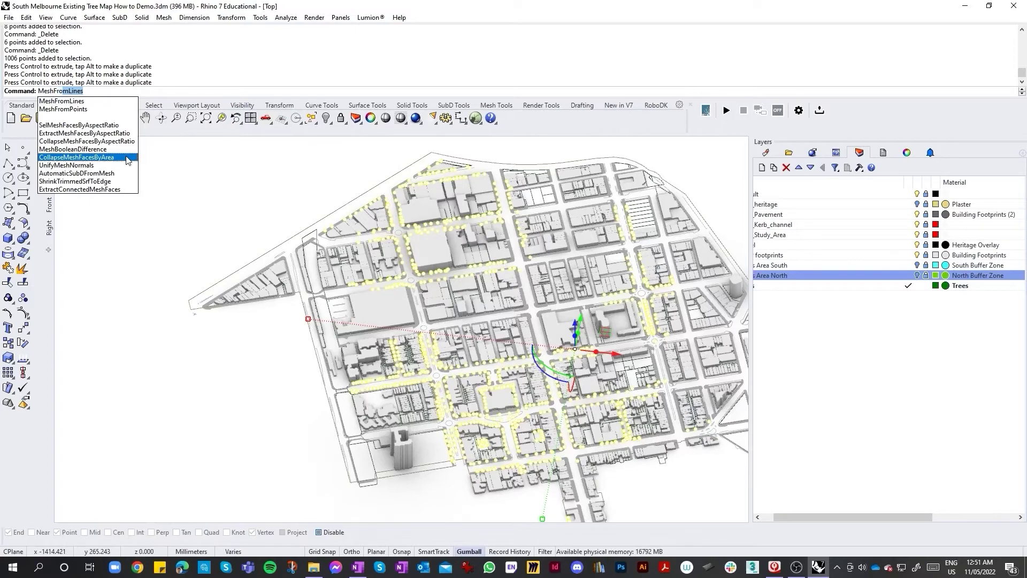
pyautogui.click(82, 109)
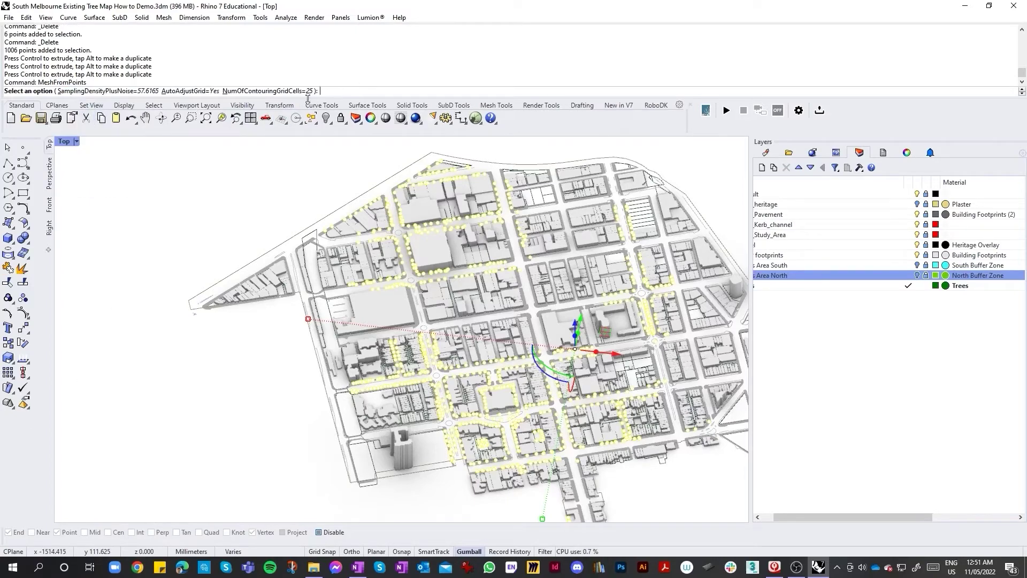
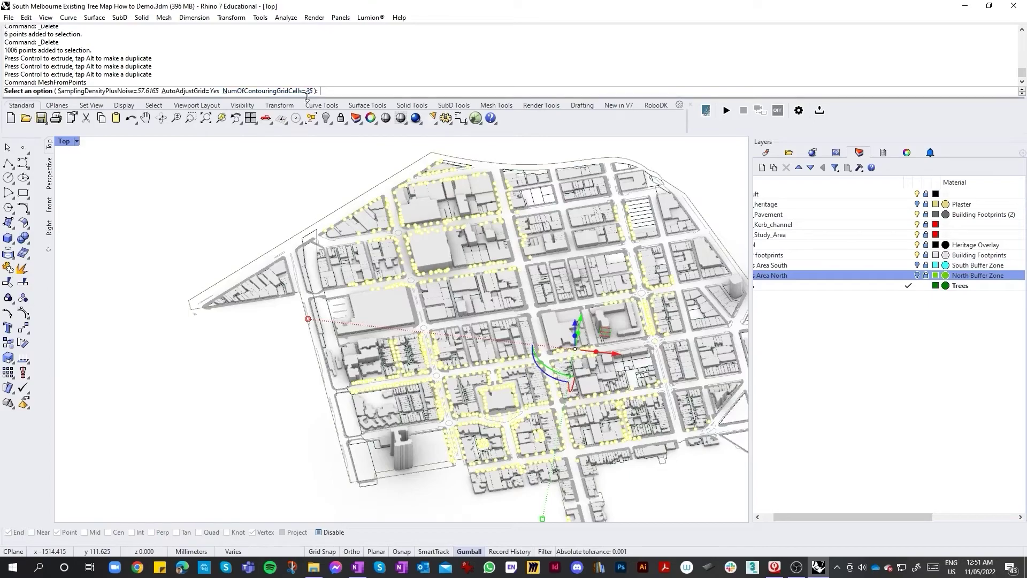
pyautogui.scroll(3, 465, 240)
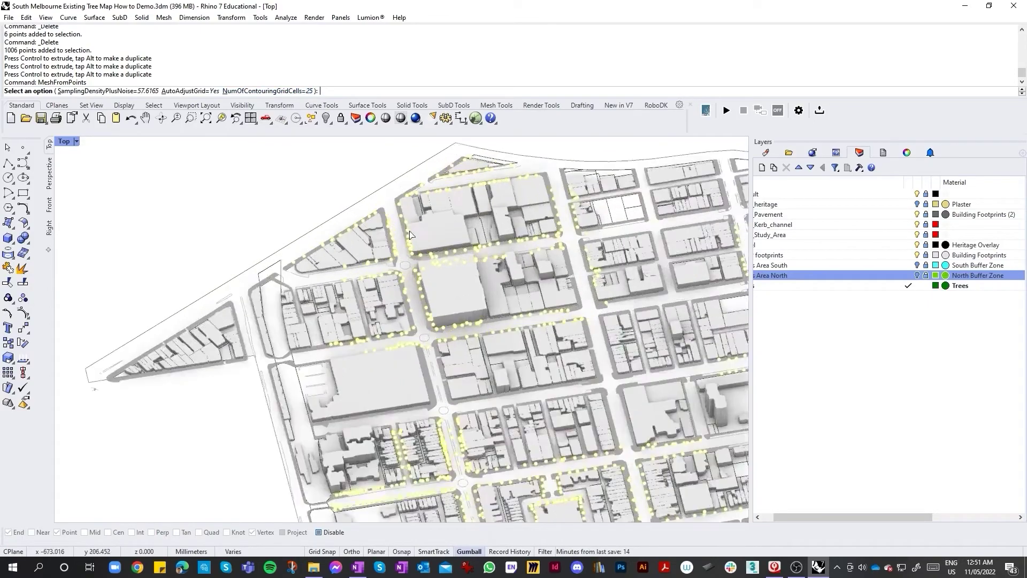
pyautogui.scroll(-5, 464, 241)
pyautogui.scroll(8, 464, 241)
pyautogui.scroll(-5, 464, 240)
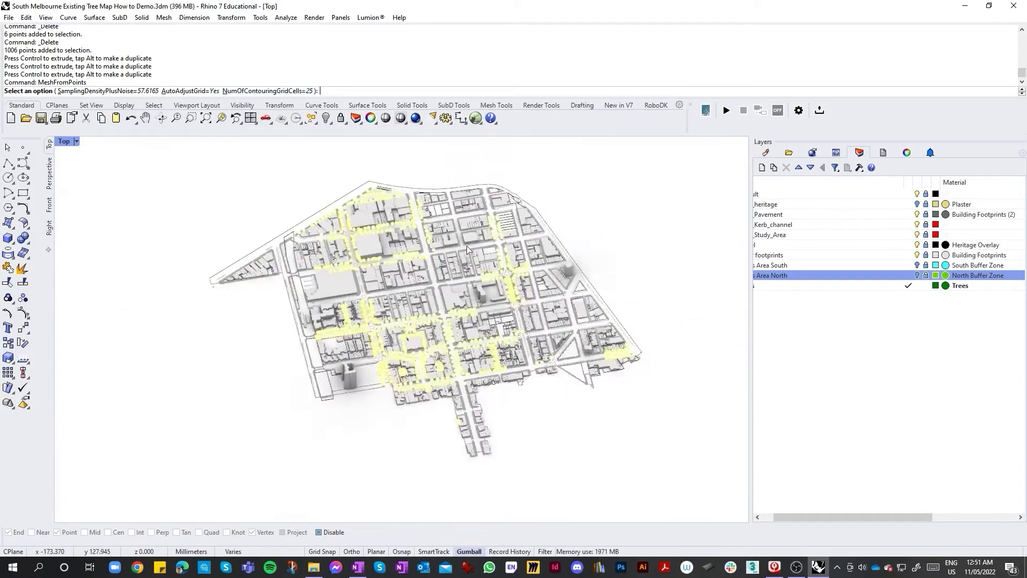
pyautogui.scroll(3, 414, 252)
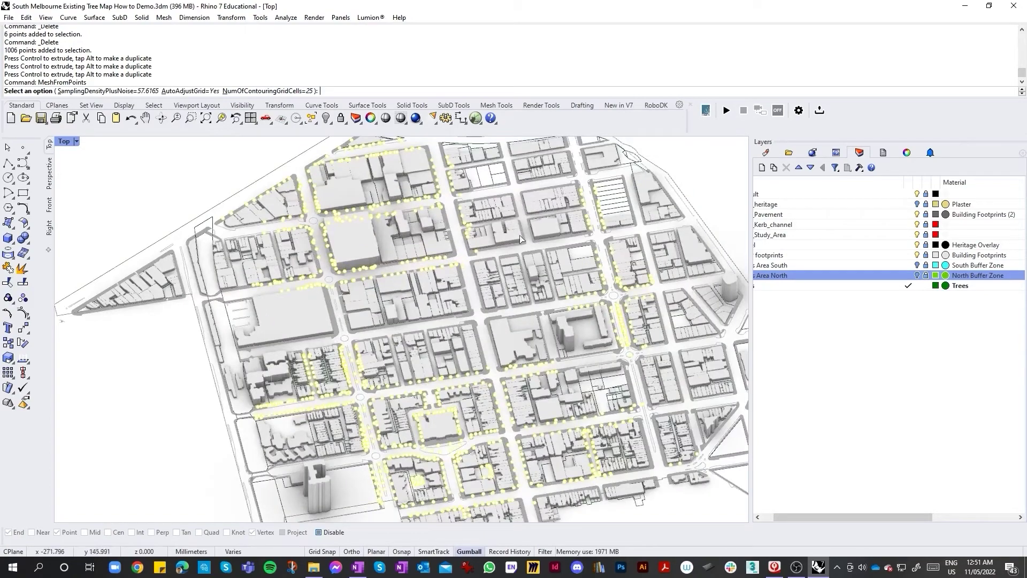
pyautogui.scroll(-5, 380, 207)
pyautogui.scroll(7, 417, 145)
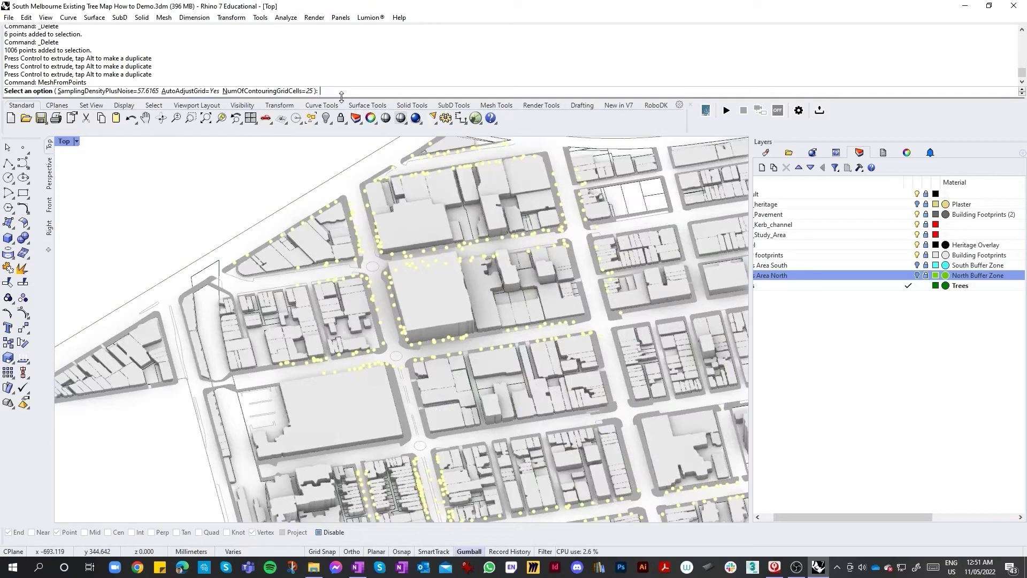
pyautogui.press('BackSpace')
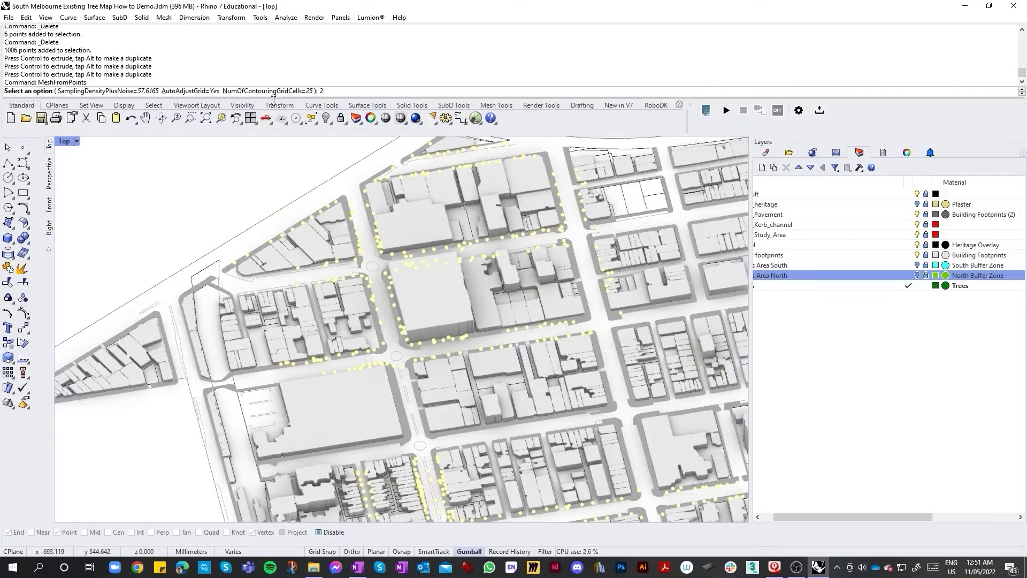
pyautogui.click(267, 91)
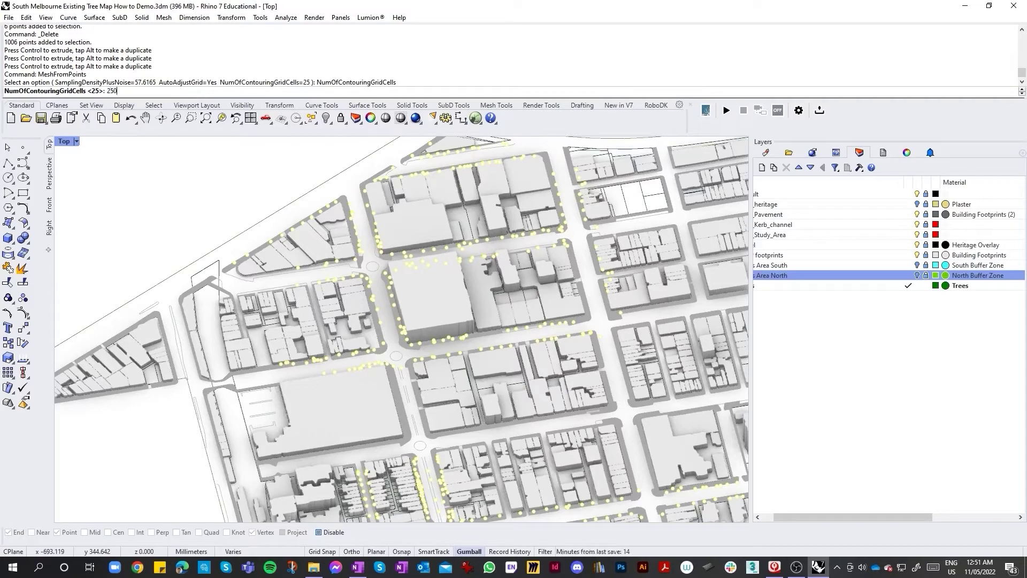
pyautogui.press('Return')
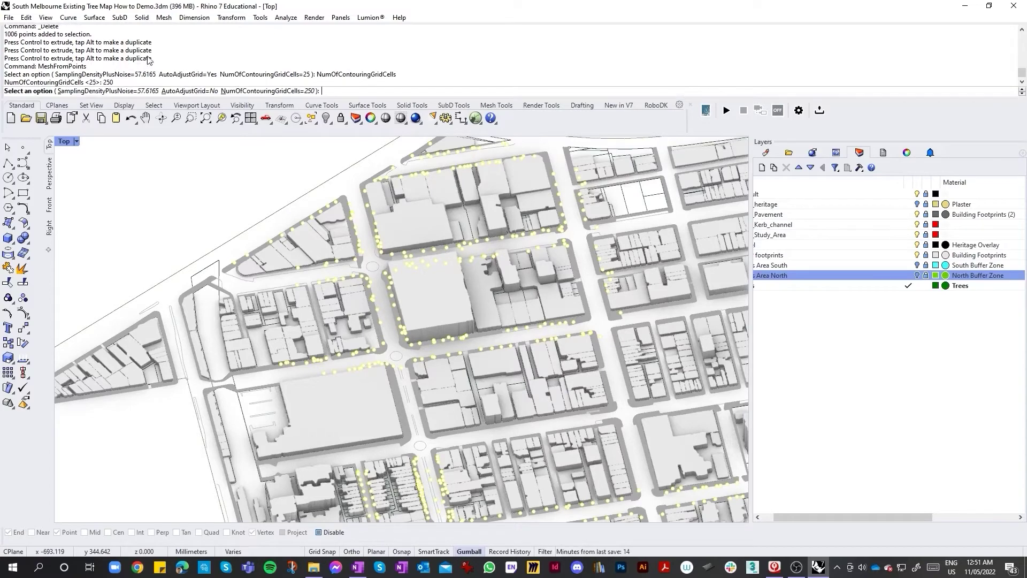
# Set the sampling density plus noise to 100000 and generate the mesh from the tree points.
pyautogui.click(153, 91)
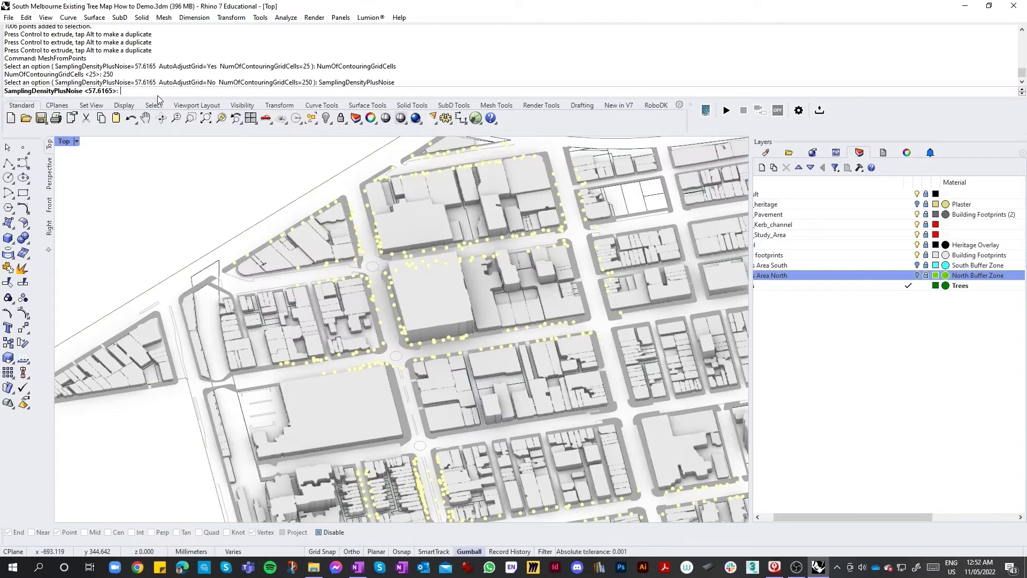
pyautogui.write('100000')
pyautogui.press('Return')
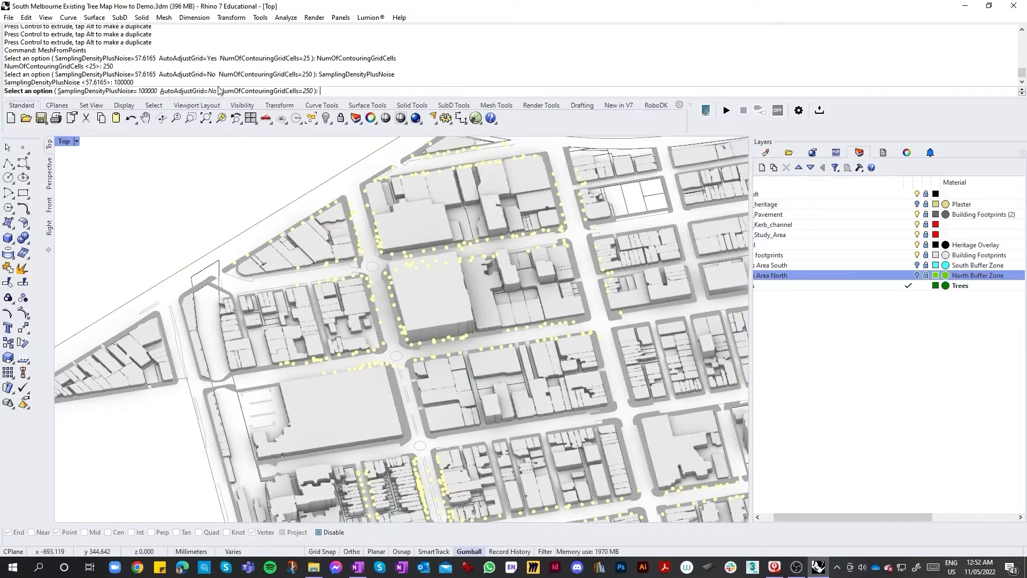
pyautogui.press('Return')
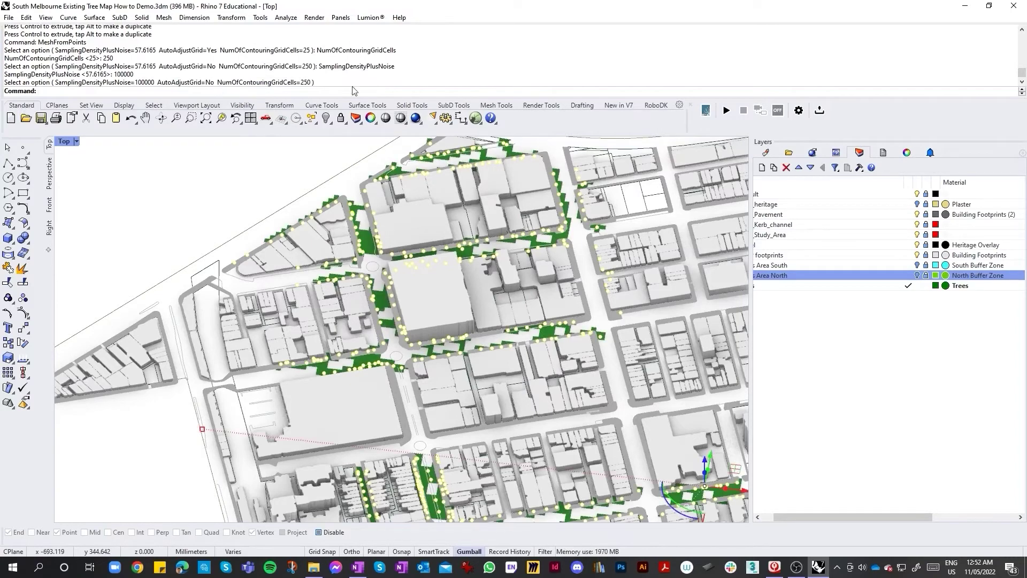
# Examine the tree mesh across the whole city model and highlight all objects on the Trees layer to check its street coverage.
pyautogui.scroll(-6, 550, 269)
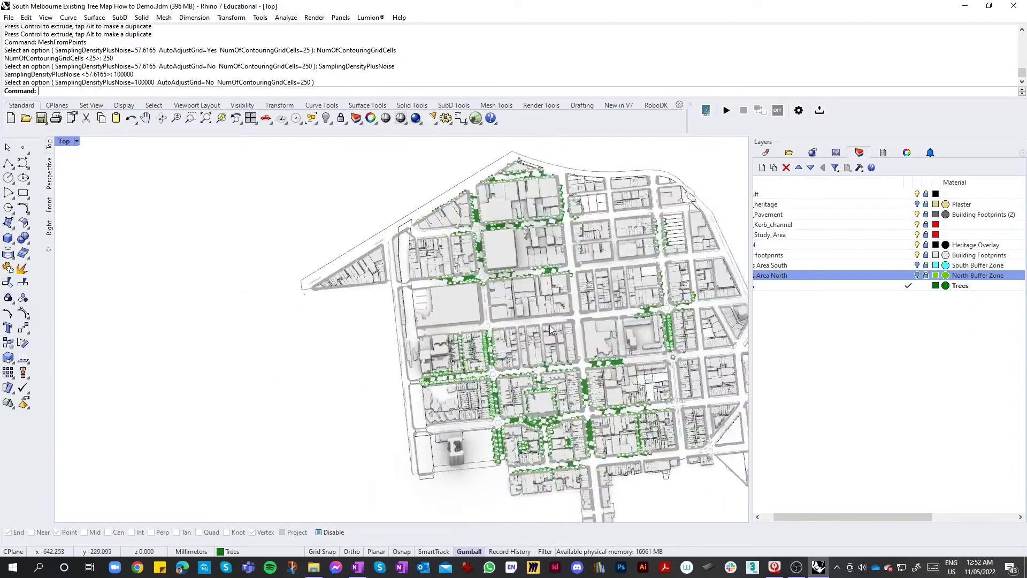
pyautogui.scroll(8, 546, 328)
pyautogui.scroll(-6, 471, 355)
pyautogui.scroll(4, 540, 361)
pyautogui.scroll(-9, 614, 337)
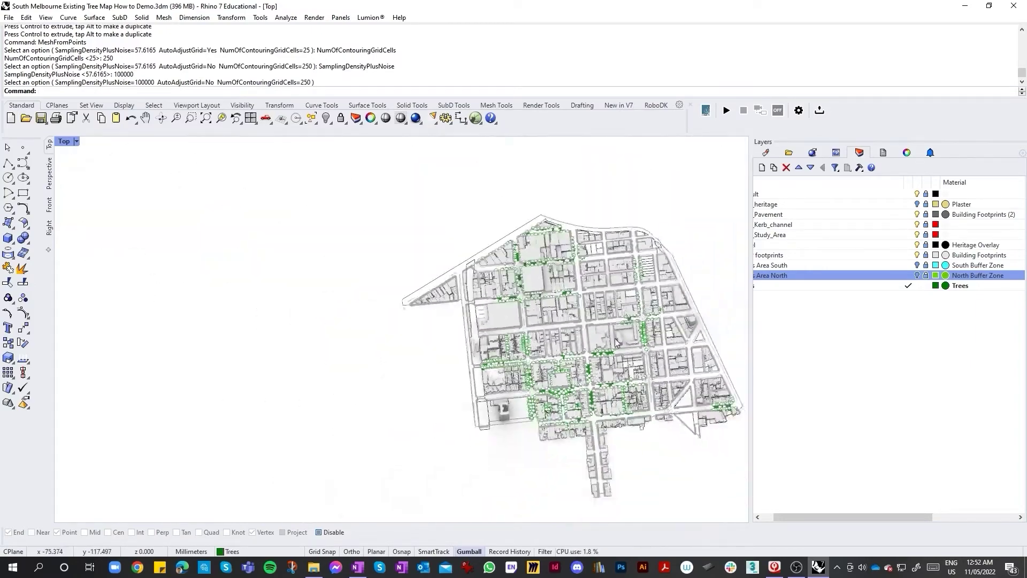
pyautogui.scroll(6, 614, 338)
pyautogui.hscroll(-3, 840, 292)
pyautogui.rightClick(787, 285)
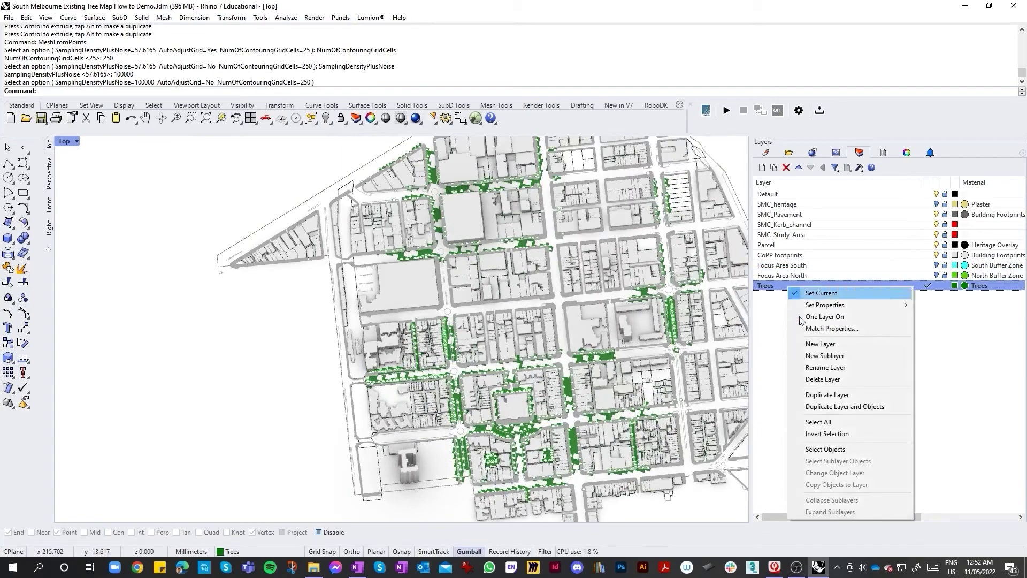
pyautogui.click(825, 448)
pyautogui.scroll(-3, 601, 386)
pyautogui.scroll(3, 601, 386)
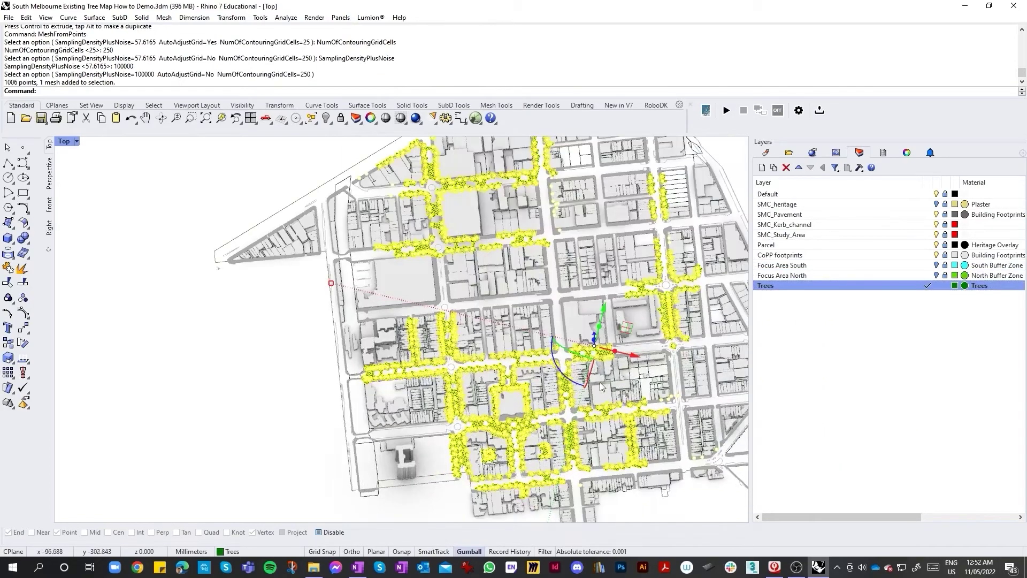
pyautogui.scroll(3, 467, 367)
pyautogui.scroll(-3, 467, 367)
pyautogui.scroll(7, 370, 354)
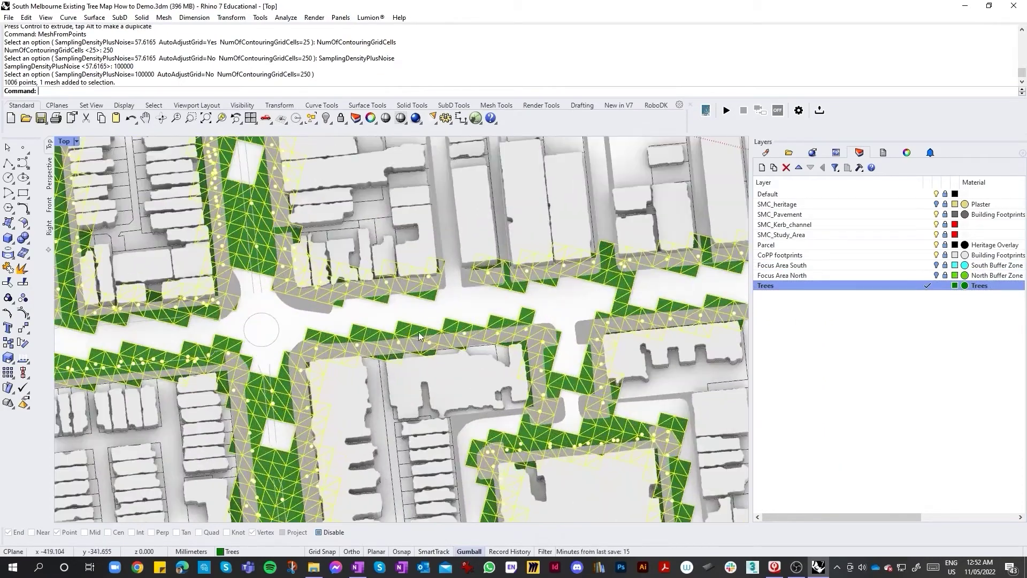
# Create a new layer below Trees and move only the generated tree mesh onto it.
pyautogui.rightClick(786, 307)
pyautogui.click(795, 313)
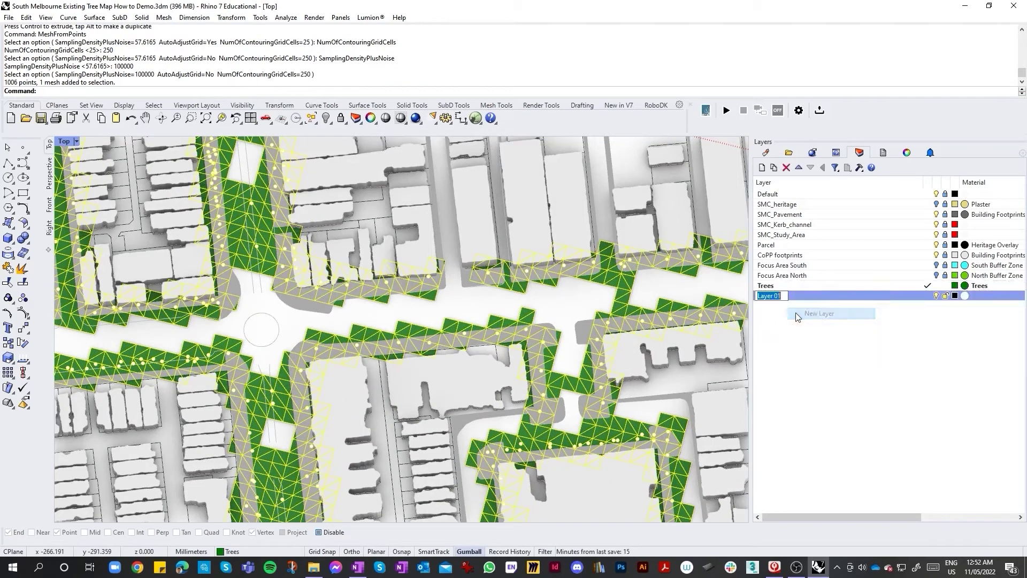
pyautogui.click(708, 327)
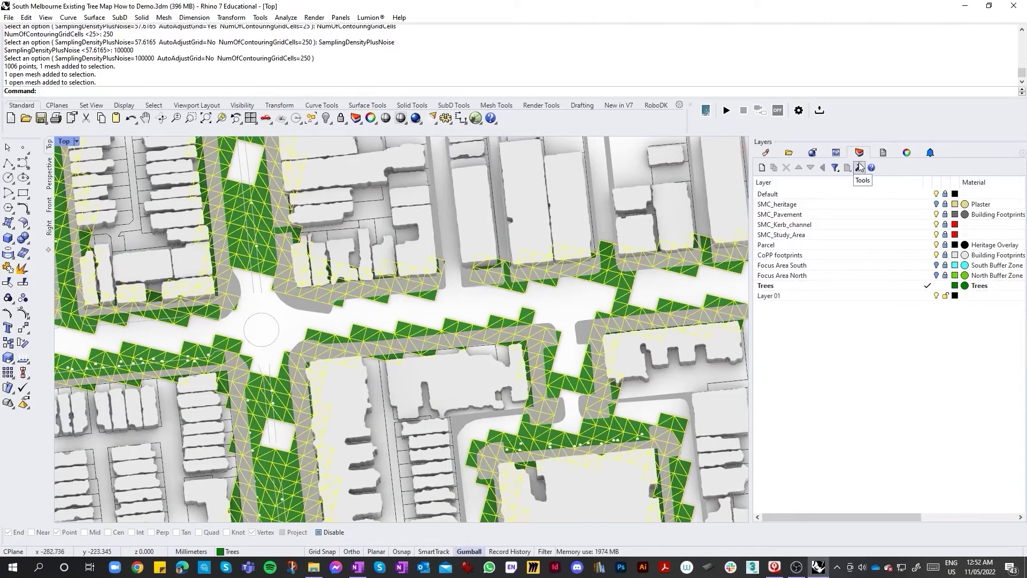
pyautogui.click(906, 152)
pyautogui.click(1014, 225)
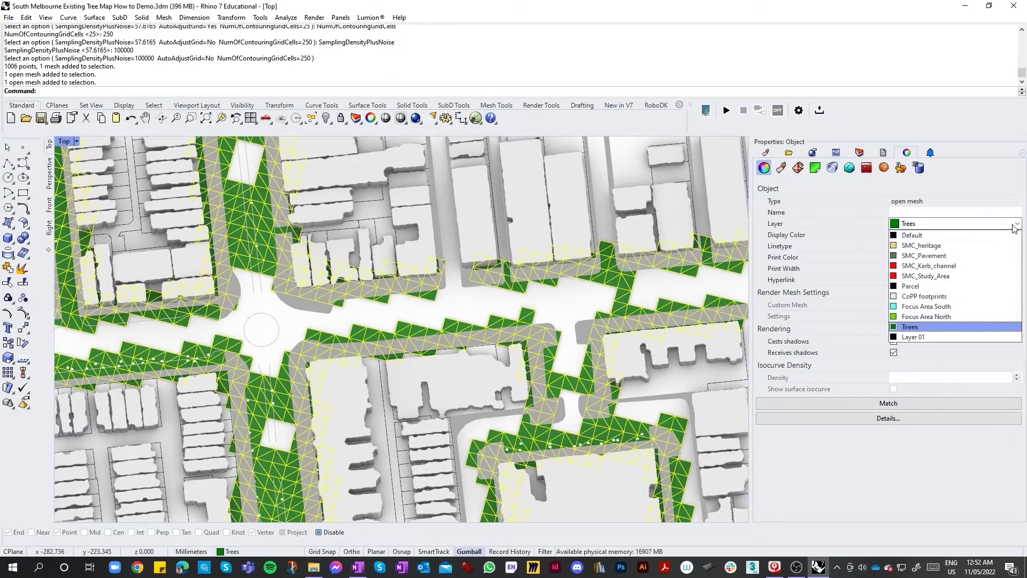
pyautogui.click(920, 337)
pyautogui.scroll(-3, 688, 246)
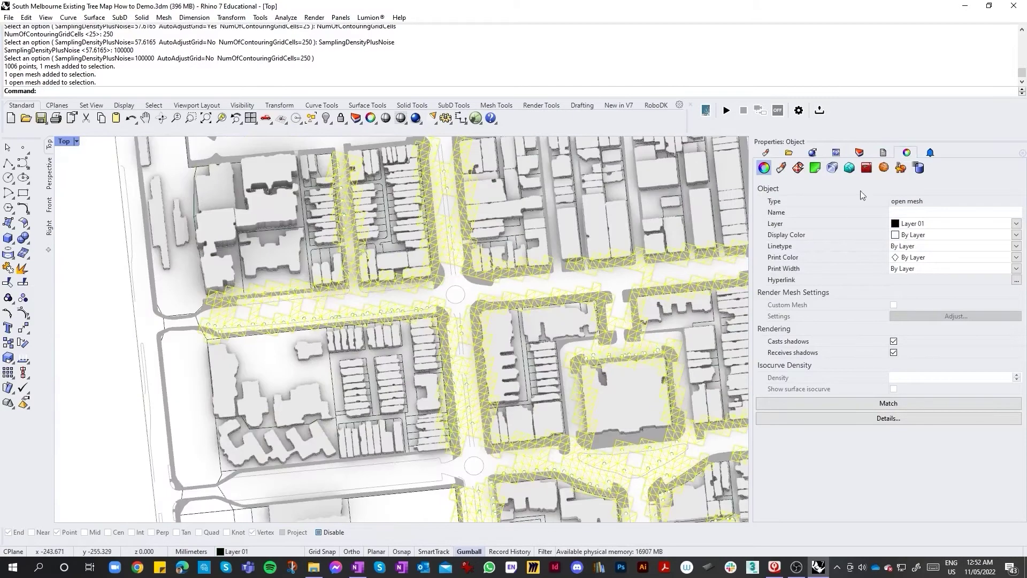
pyautogui.click(765, 153)
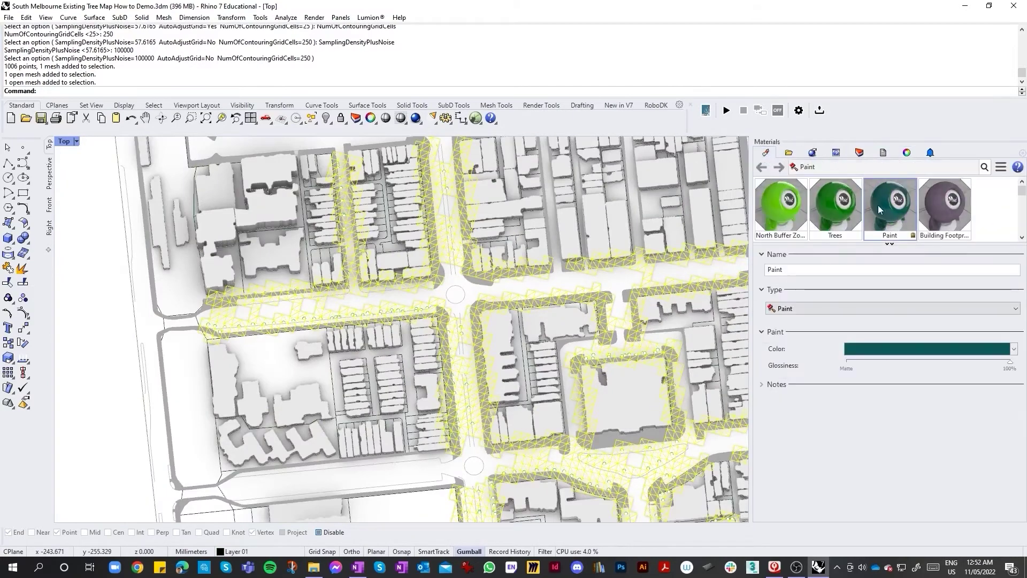
pyautogui.click(907, 152)
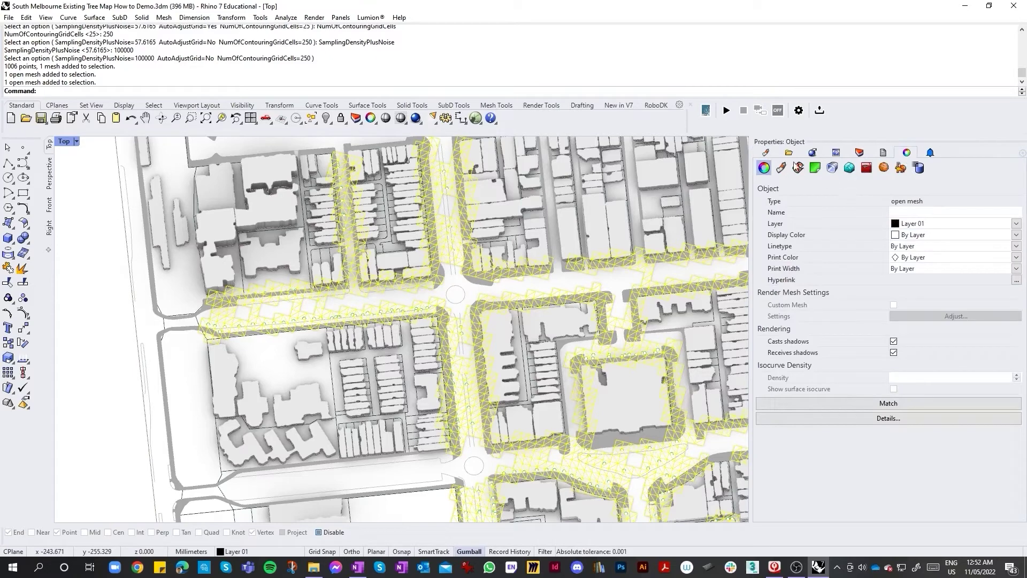
pyautogui.click(785, 154)
pyautogui.click(766, 153)
pyautogui.click(906, 153)
pyautogui.click(769, 154)
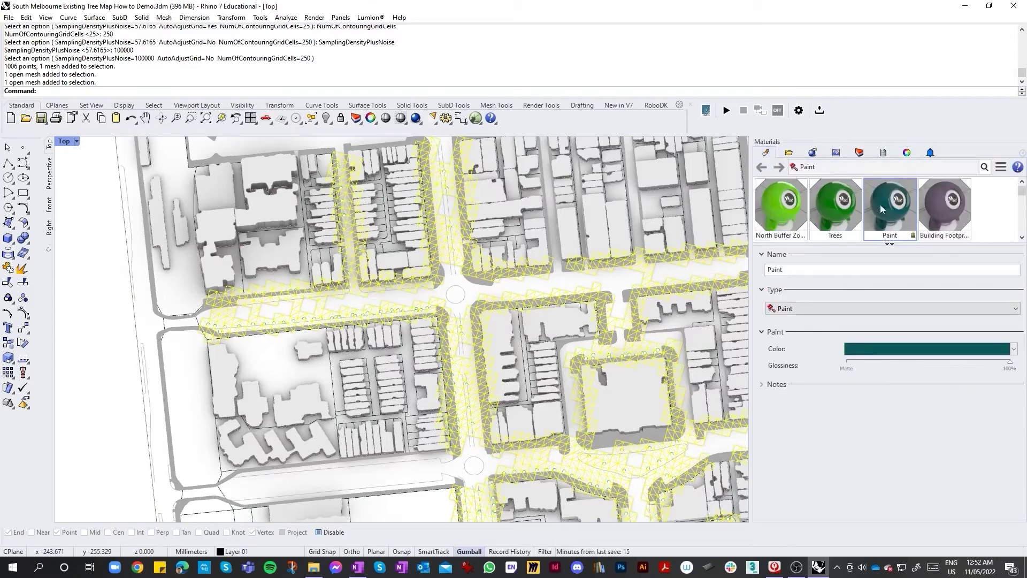
pyautogui.click(906, 153)
pyautogui.click(1016, 223)
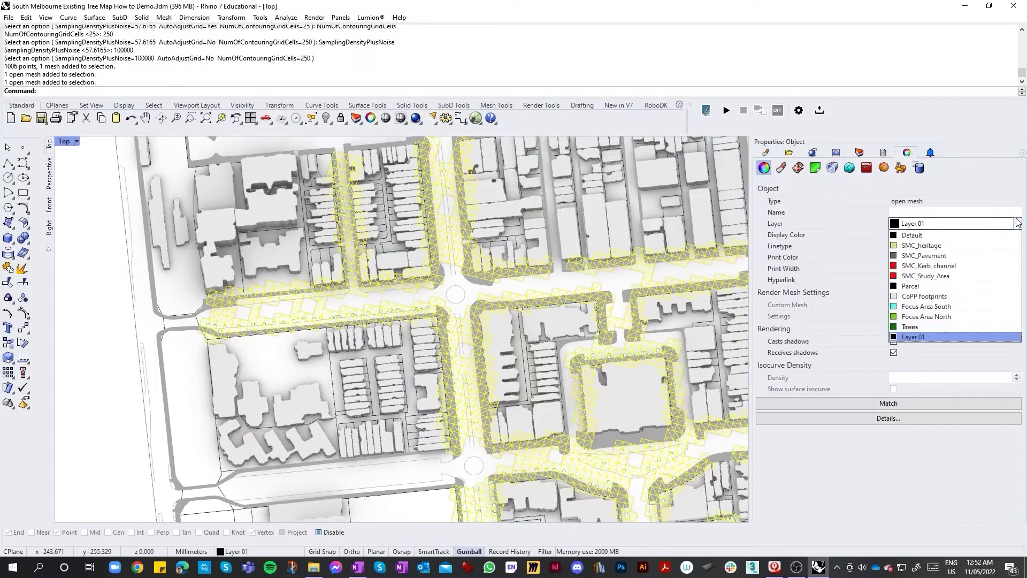
pyautogui.click(1017, 223)
# Make the new layer holding the tree mesh current and rename it "Tree Density".
pyautogui.click(859, 152)
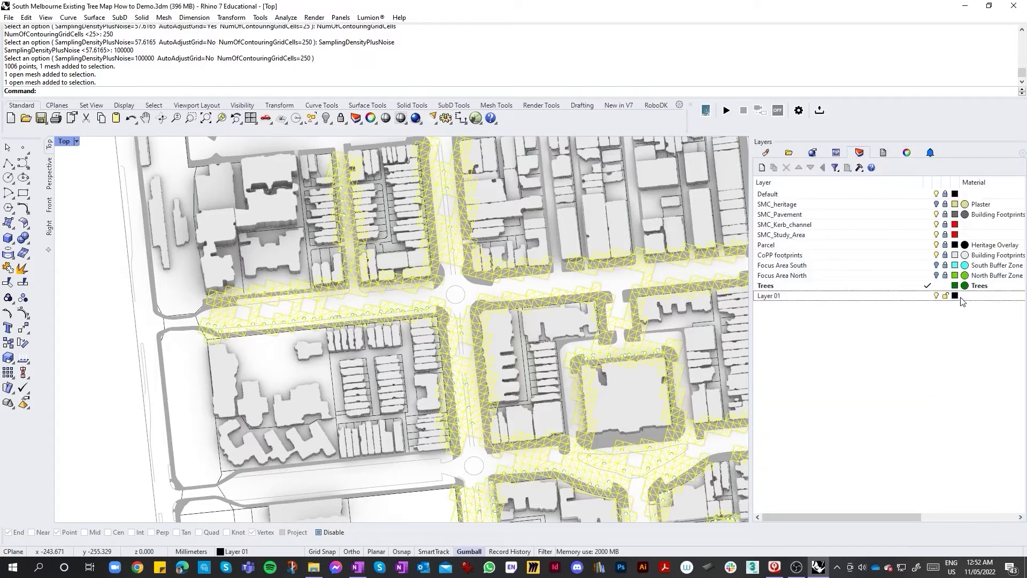
pyautogui.doubleClick(827, 296)
pyautogui.click(795, 295)
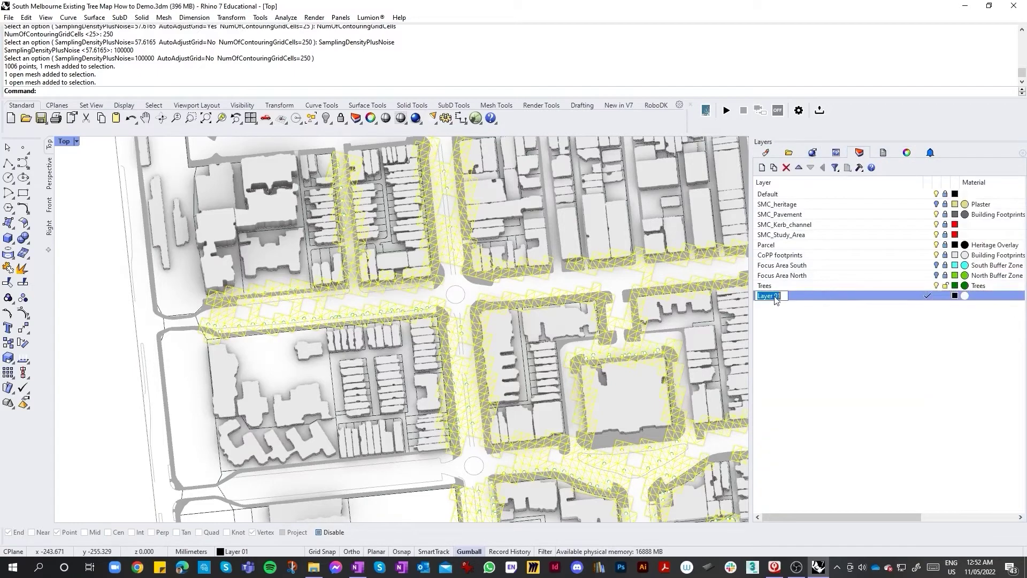
pyautogui.scroll(-1, 701, 287)
pyautogui.write('Tre')
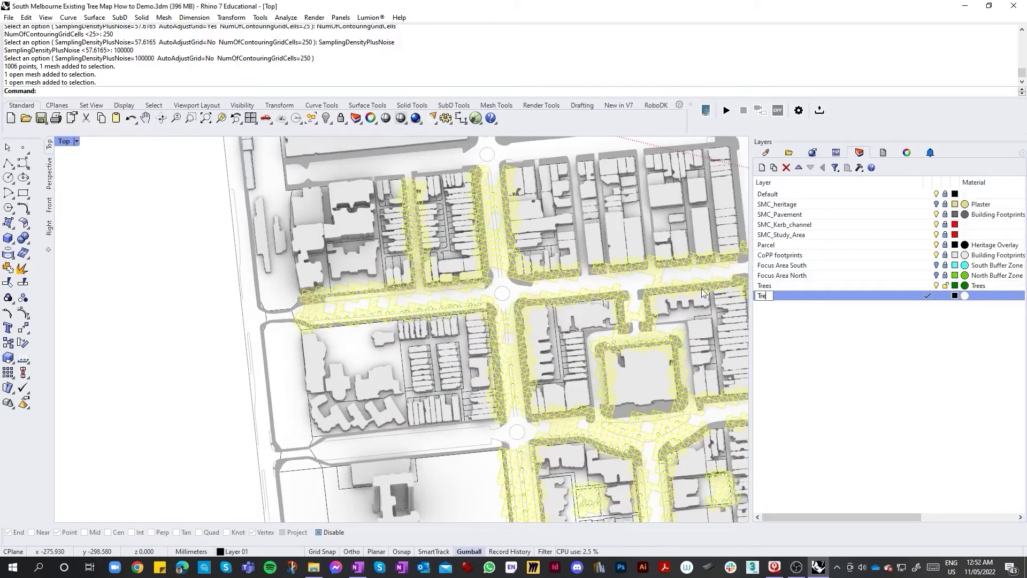
pyautogui.write('e Density')
pyautogui.press('Return')
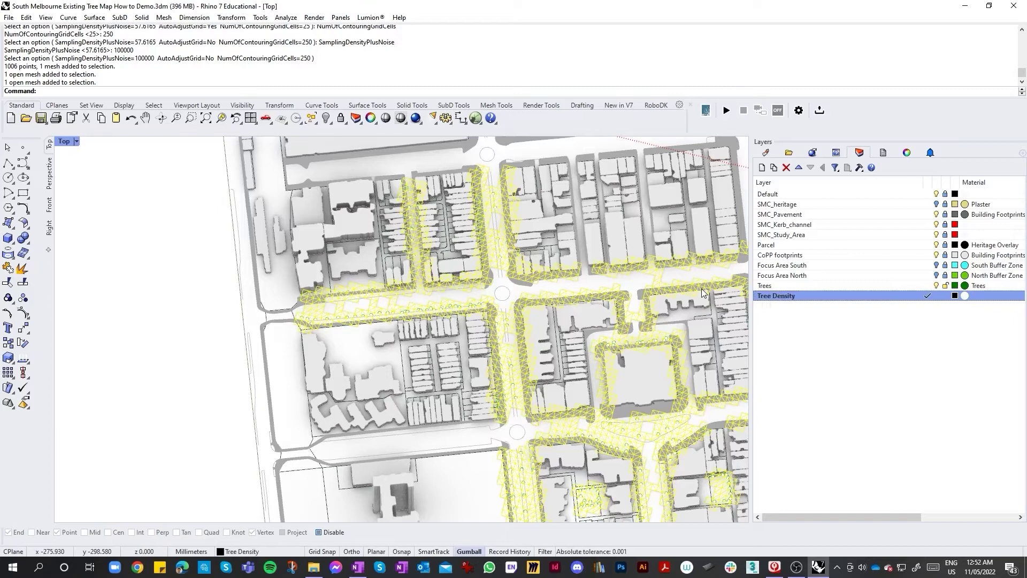
# Rename the Trees layer, which holds the tree points, as "Tree Data".
pyautogui.doubleClick(784, 286)
pyautogui.rightClick(784, 286)
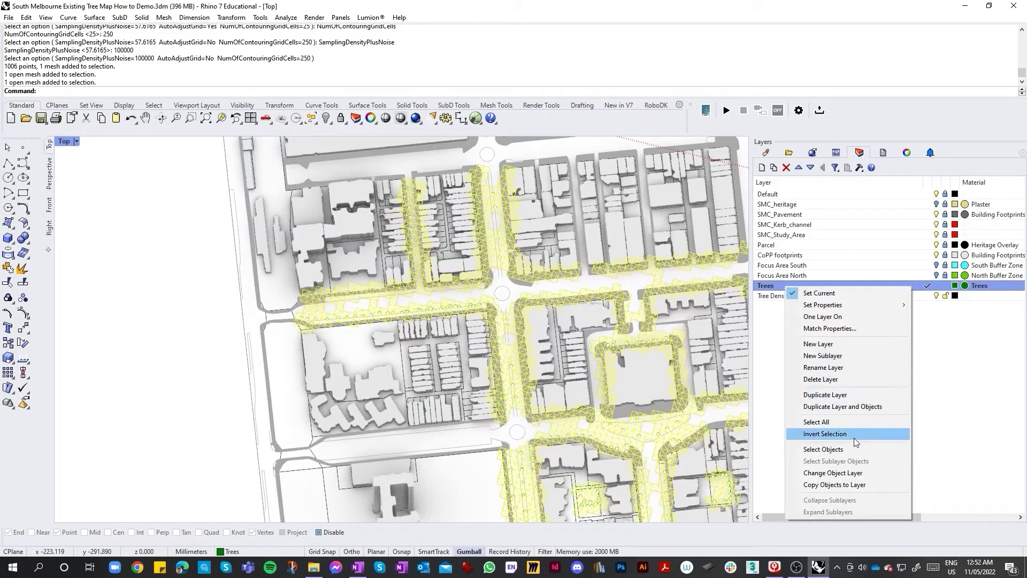
pyautogui.click(832, 421)
pyautogui.rightClick(780, 287)
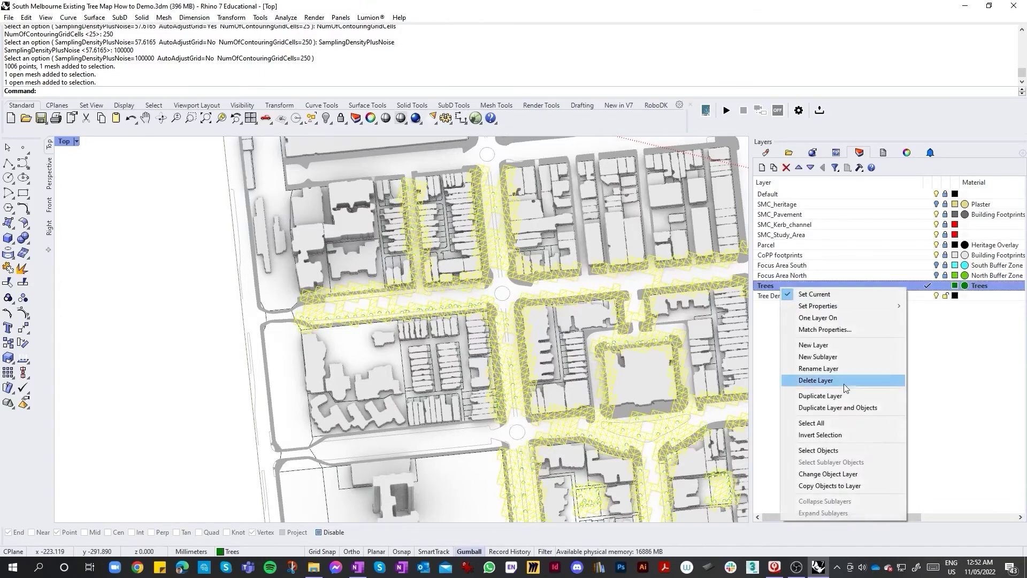
pyautogui.click(776, 276)
pyautogui.click(782, 289)
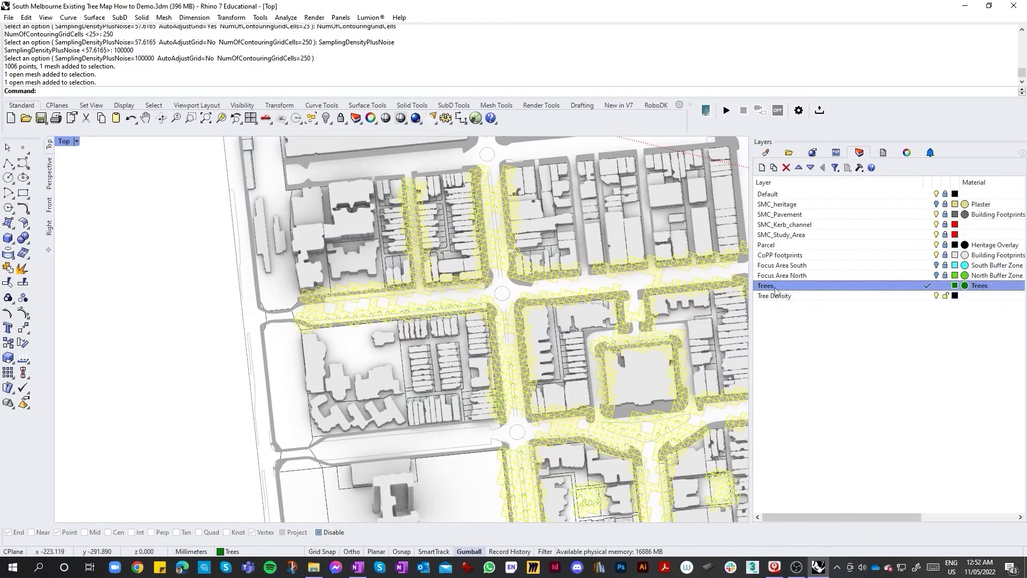
pyautogui.rightClick(768, 287)
pyautogui.click(819, 369)
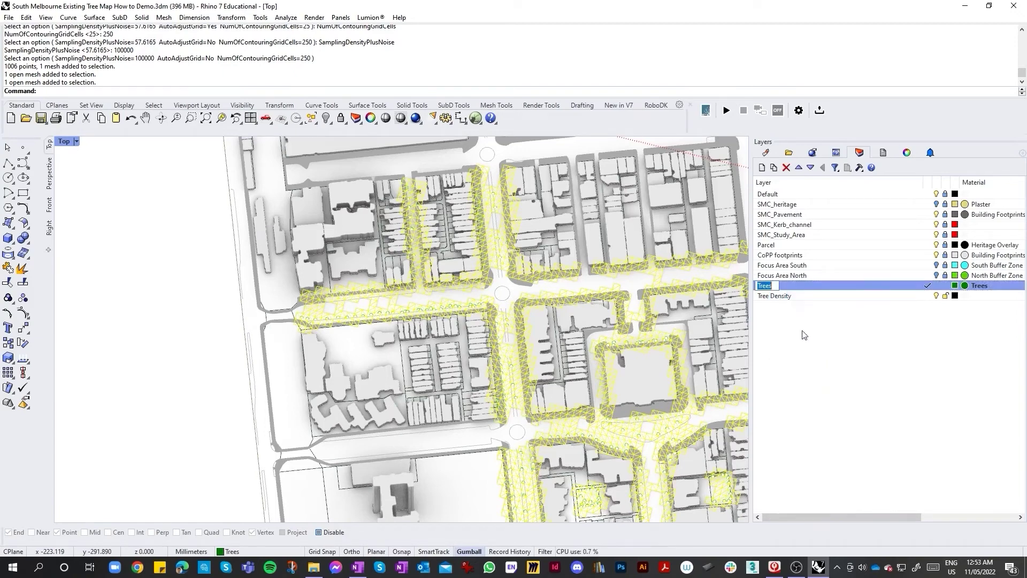
pyautogui.write('Tree Data')
pyautogui.press('Return')
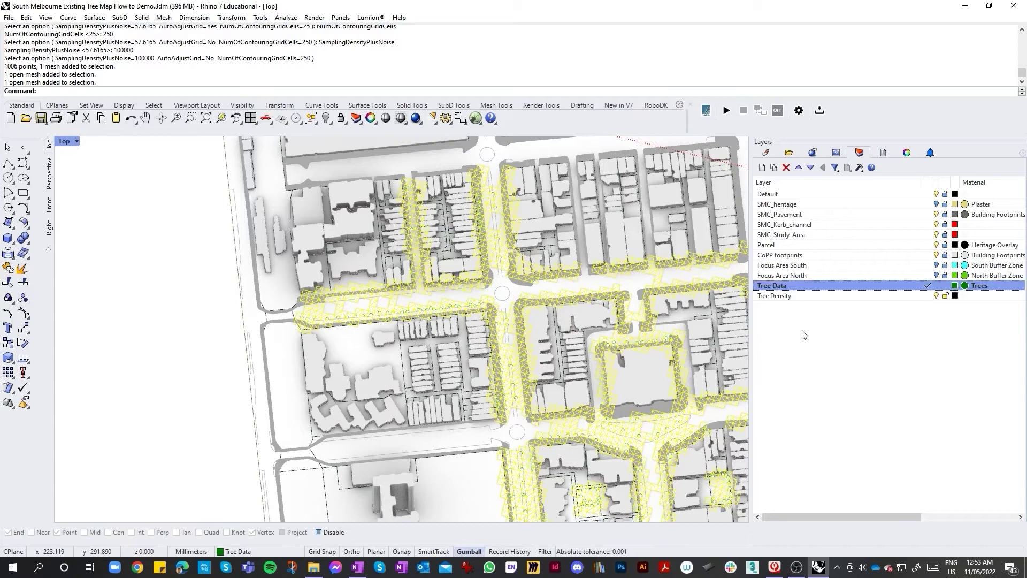
# Set the Tree Density layer's display colour to DarkGreen.
pyautogui.click(886, 341)
pyautogui.click(955, 295)
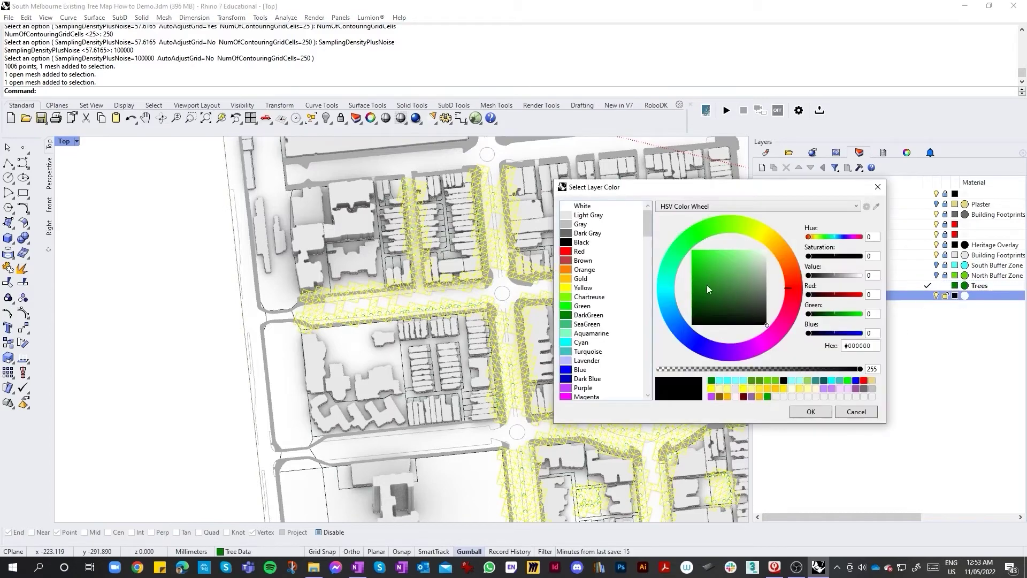
pyautogui.click(577, 315)
pyautogui.click(810, 411)
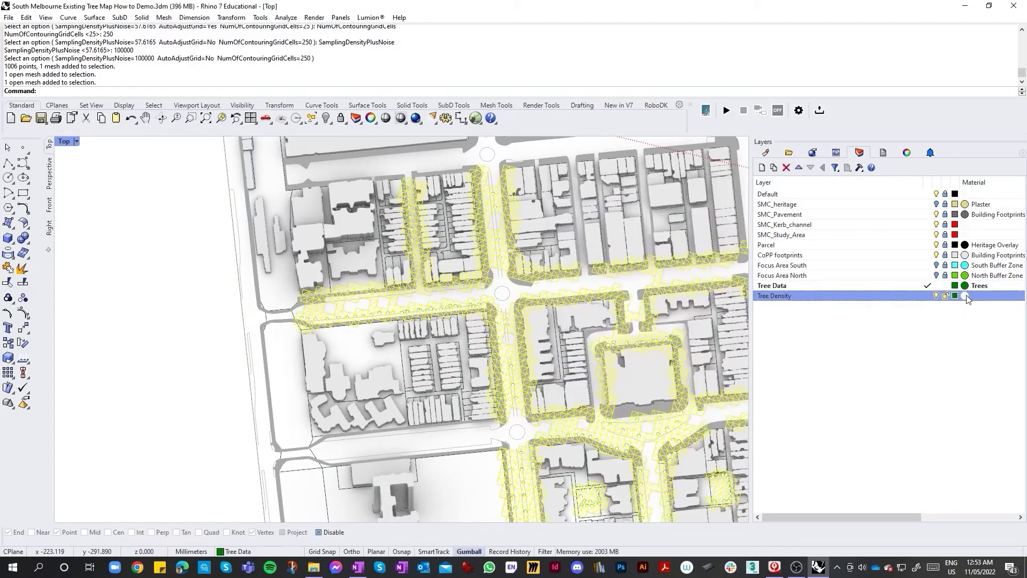
# Assign the teal Paint material to the Tree Density layer and deselect the mesh.
pyautogui.click(965, 296)
pyautogui.click(518, 216)
pyautogui.click(518, 133)
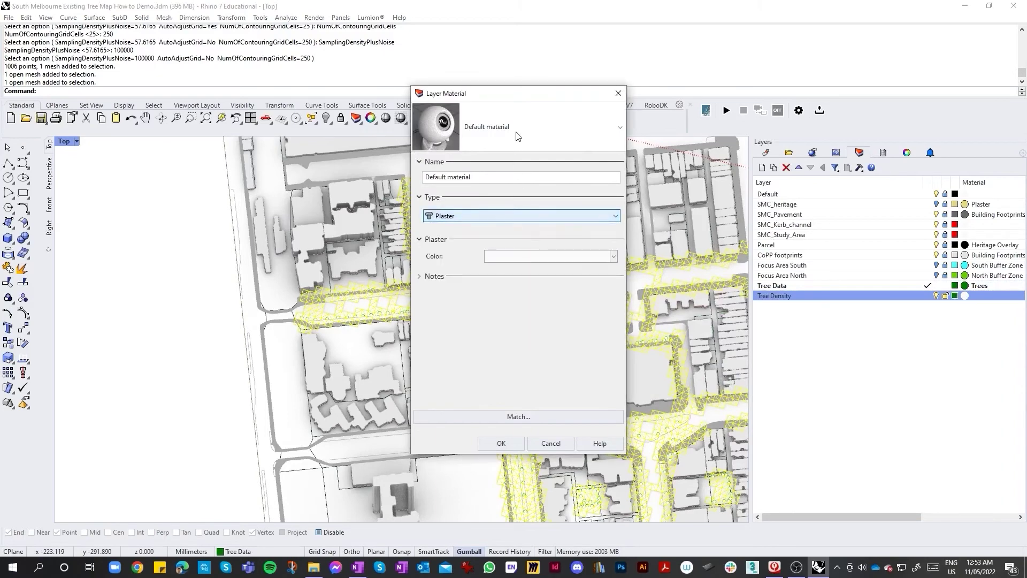
pyautogui.click(518, 134)
pyautogui.click(469, 406)
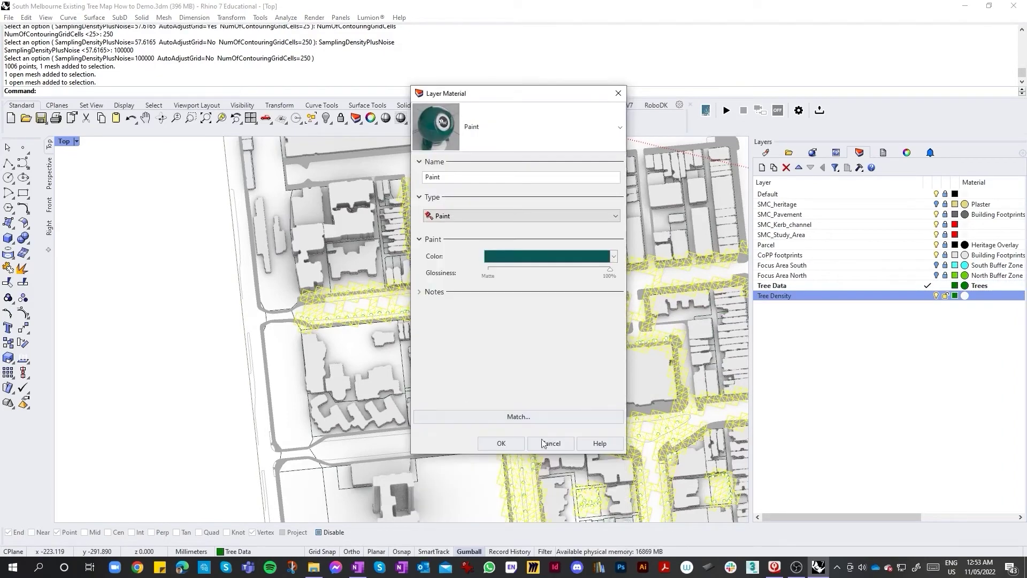
pyautogui.click(501, 443)
pyautogui.click(228, 351)
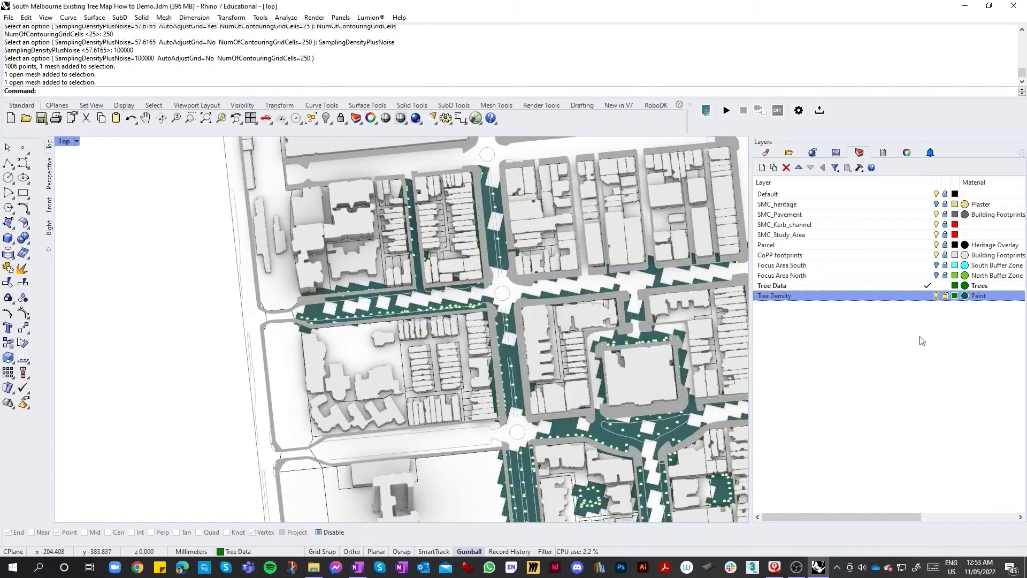
# Make Tree Density the current layer and hide the Tree Data and Focus Area North layers.
pyautogui.click(921, 332)
pyautogui.doubleClick(834, 276)
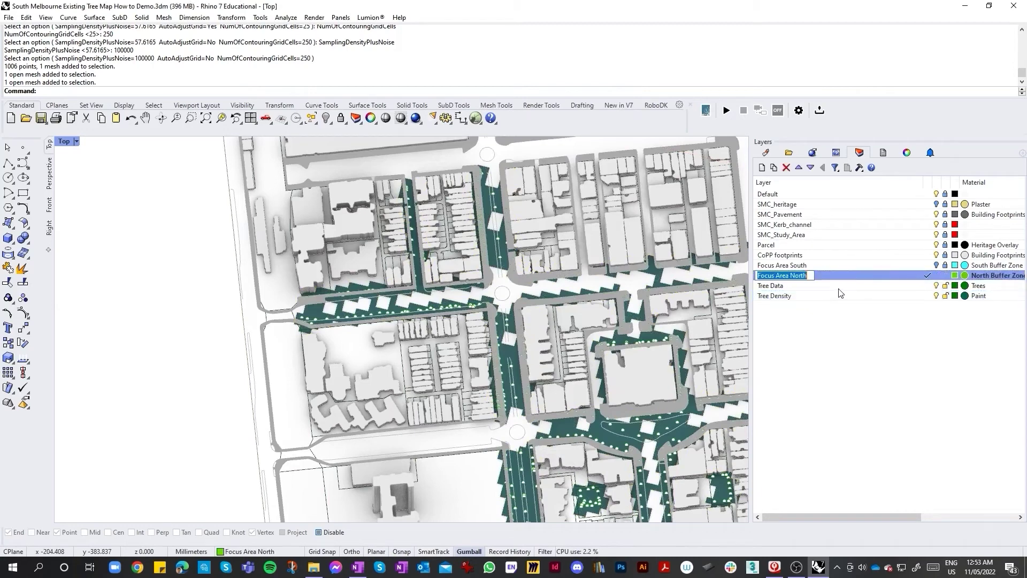
pyautogui.doubleClick(881, 295)
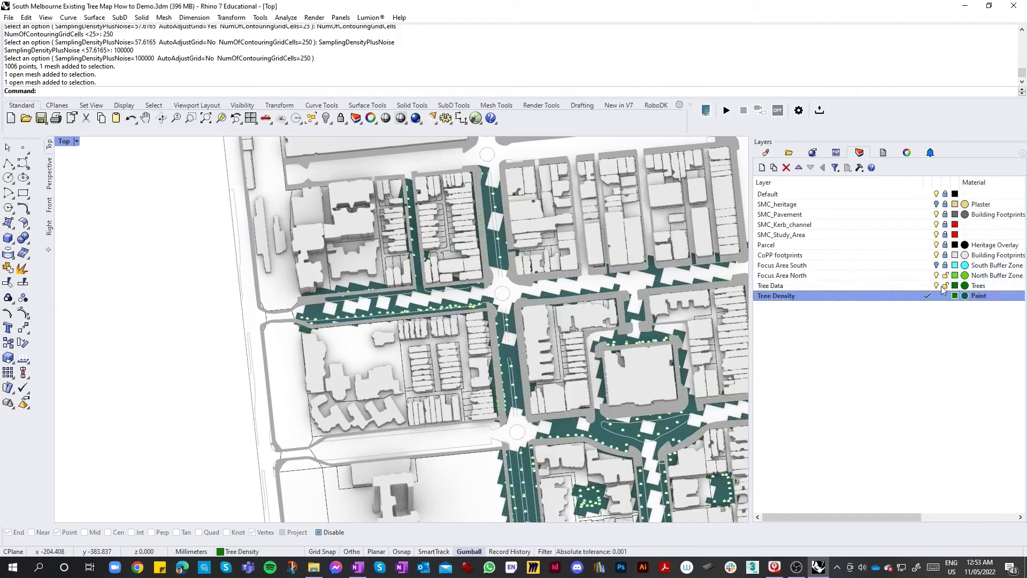
pyautogui.click(941, 285)
pyautogui.scroll(-3, 508, 322)
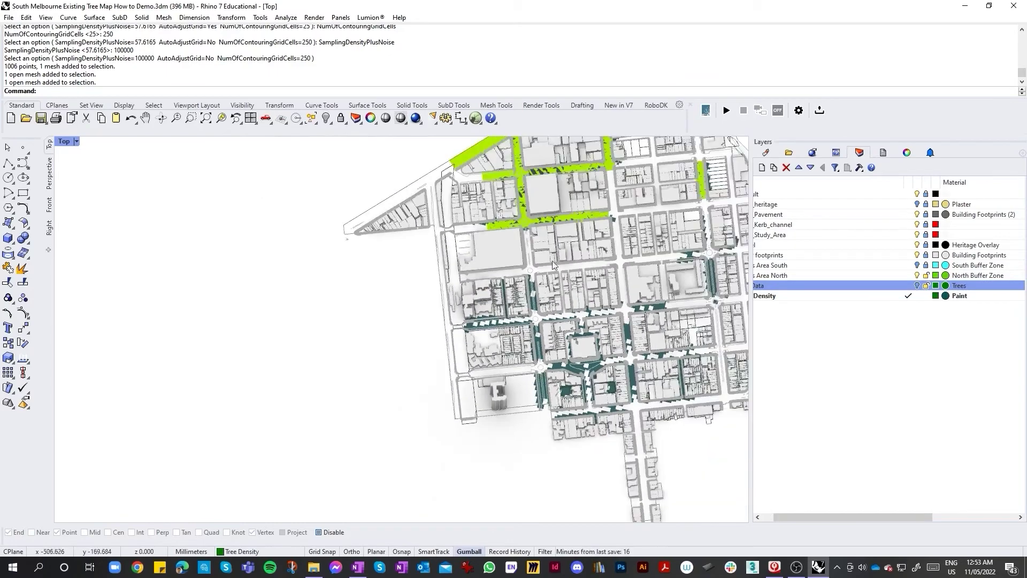
pyautogui.click(918, 276)
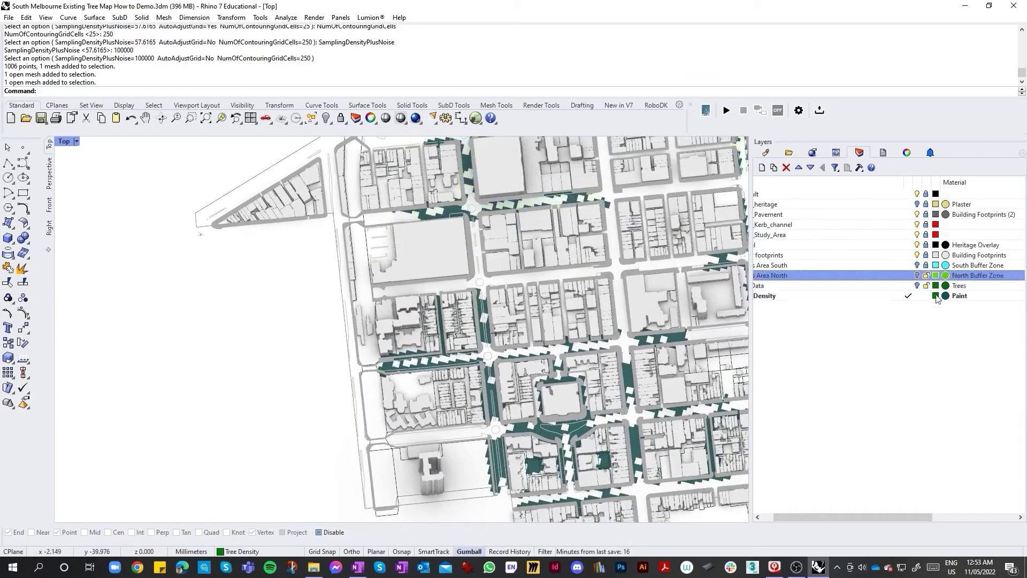
# Assign the existing green Trees material to the Tree Density layer.
pyautogui.click(954, 296)
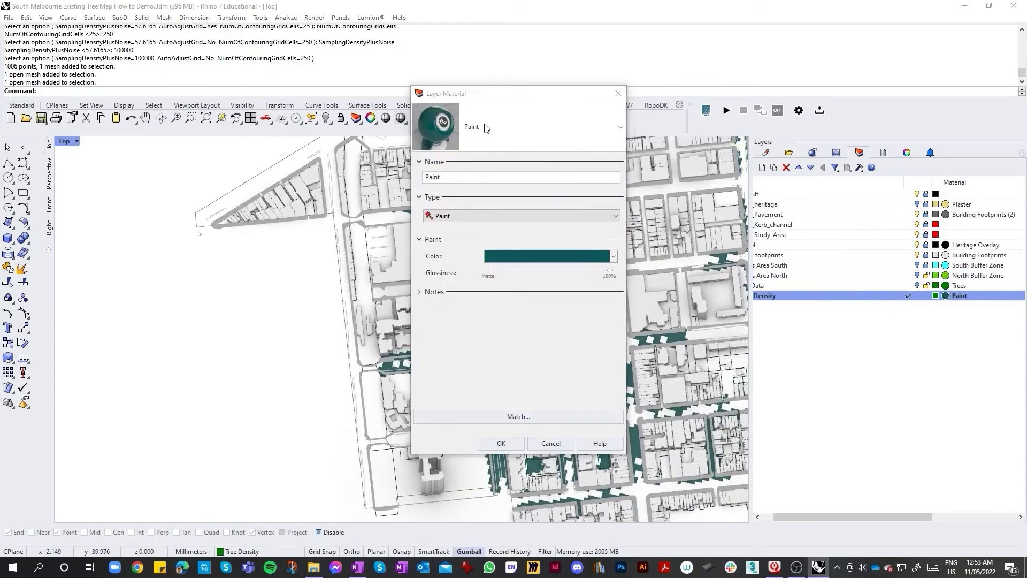
pyautogui.click(486, 126)
pyautogui.scroll(-3, 507, 503)
pyautogui.click(500, 517)
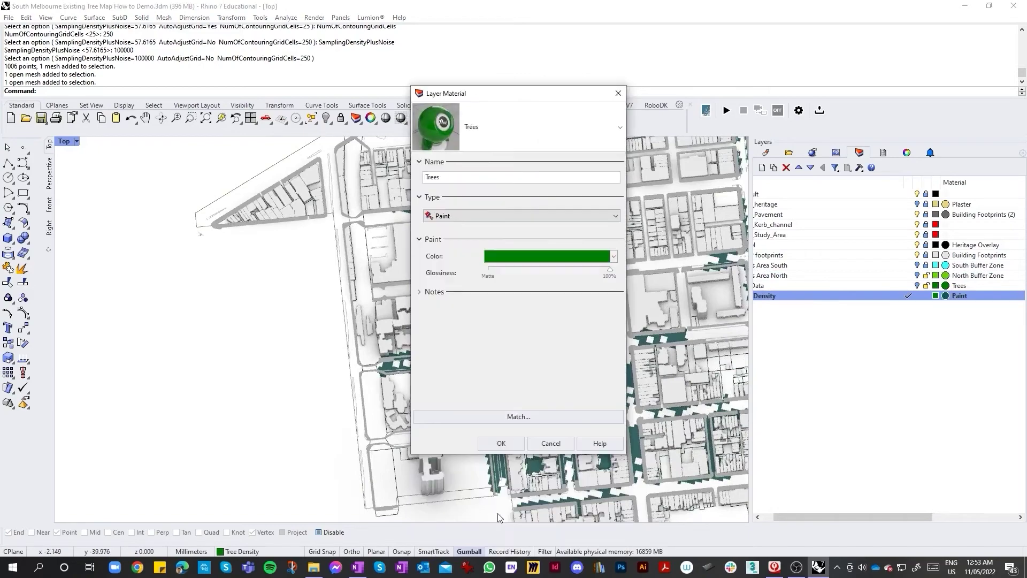
pyautogui.click(497, 440)
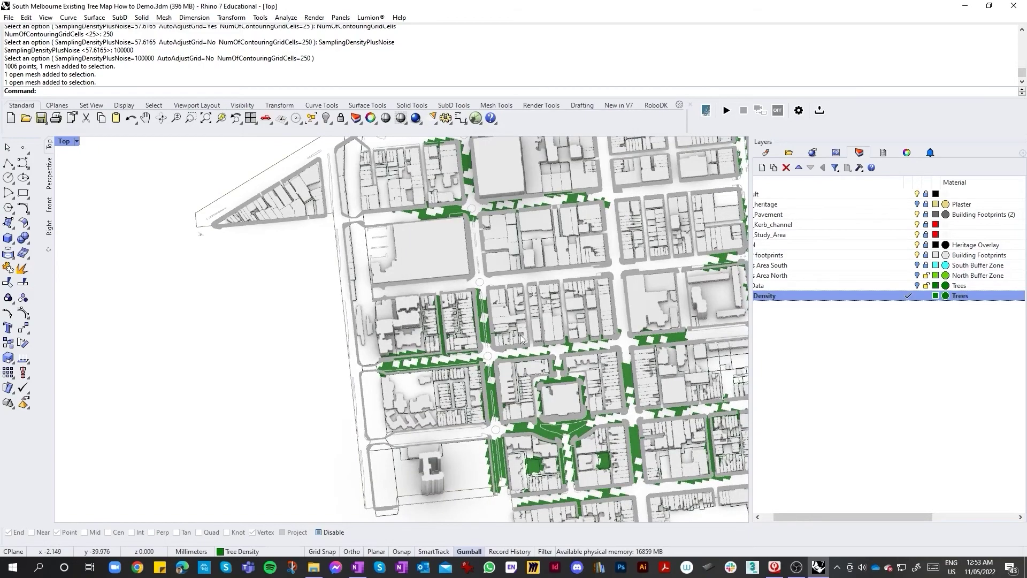
# Tilt the city view and nudge the tree density mesh slightly along the vertical axis.
pyautogui.scroll(-2, 535, 339)
pyautogui.scroll(4, 595, 342)
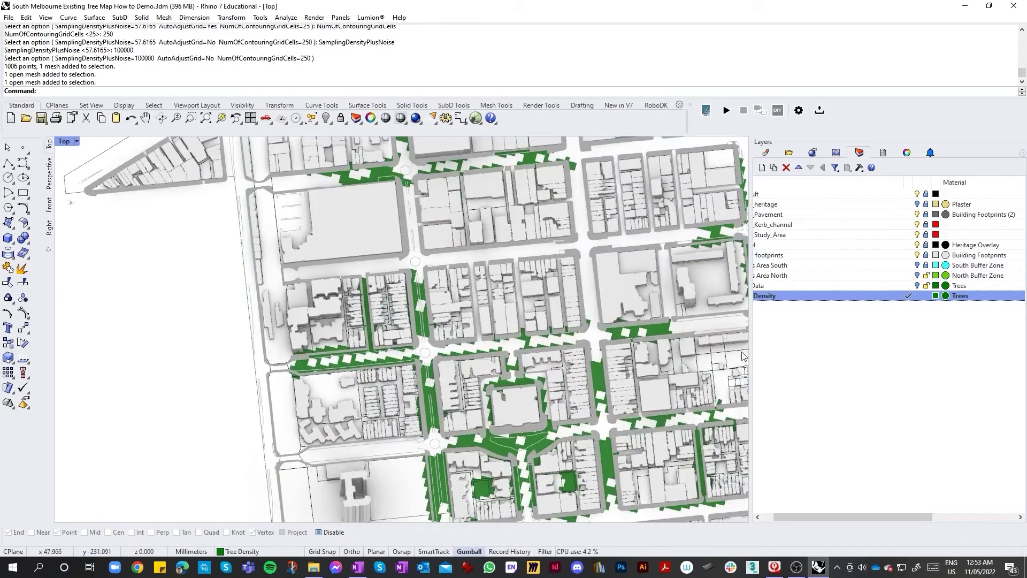
pyautogui.click(595, 379)
pyautogui.keyDown('ctrl'); pyautogui.keyDown('shift'); pyautogui.moveTo(614, 347); pyautogui.dragTo(644, 278, button='right'); pyautogui.keyUp('shift'); pyautogui.keyUp('ctrl')
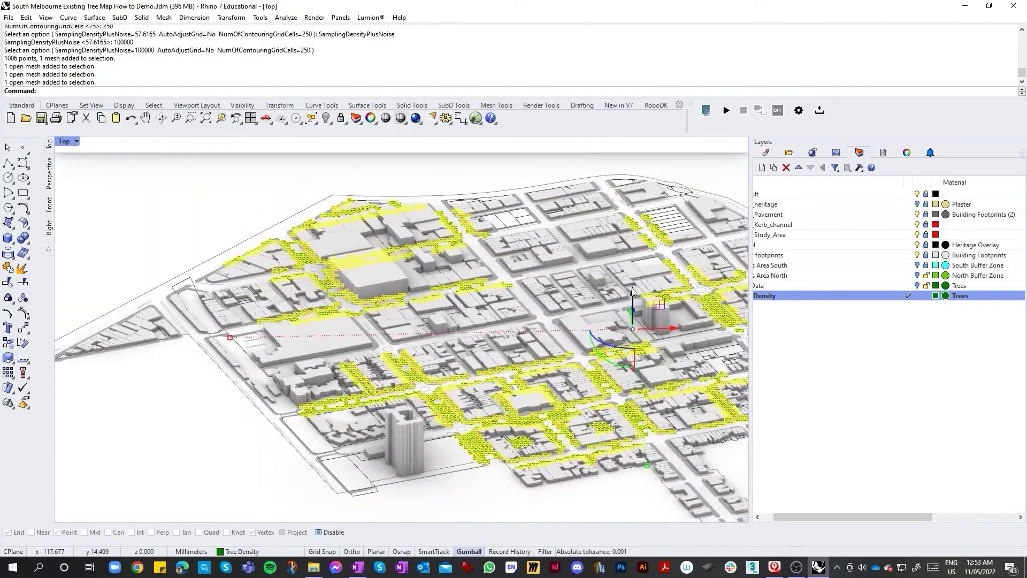
pyautogui.moveTo(632, 292); pyautogui.dragTo(622, 294)
pyautogui.click(223, 390)
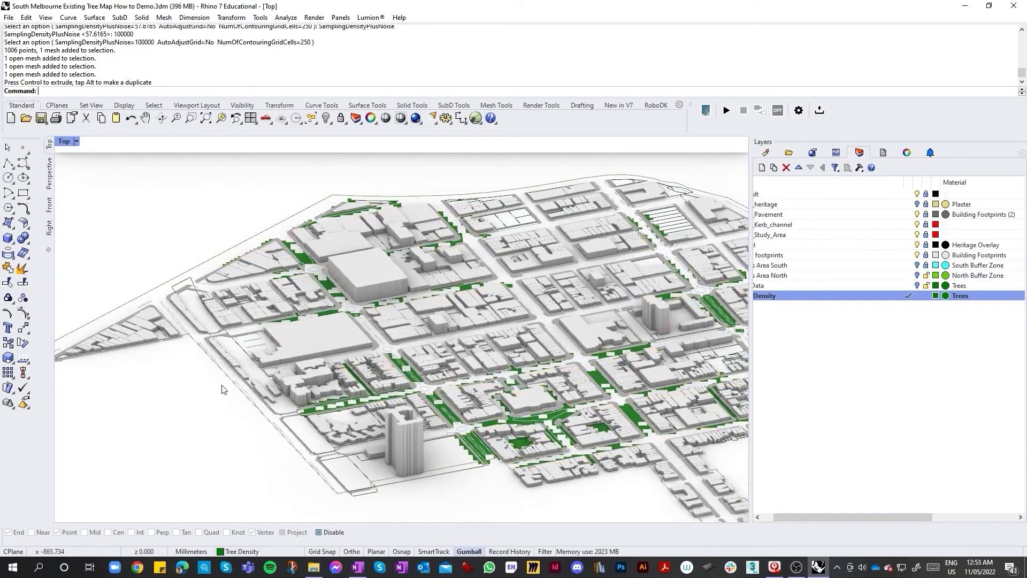
# Raise the tree density mesh vertically until it lies above the street pavement surfaces, and deselect it.
pyautogui.scroll(6, 374, 428)
pyautogui.click(308, 336)
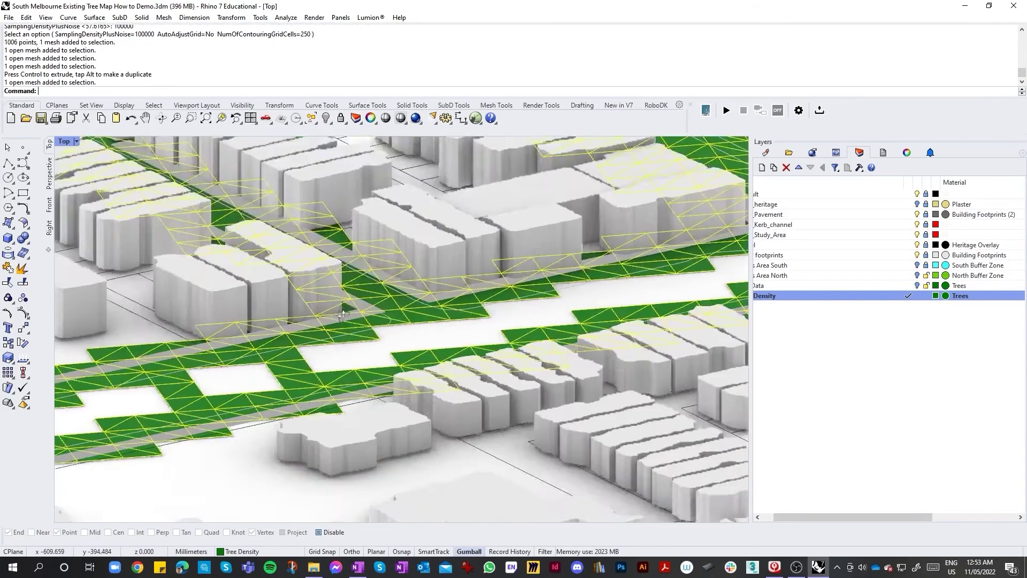
pyautogui.scroll(2, 450, 298)
pyautogui.scroll(-5, 449, 298)
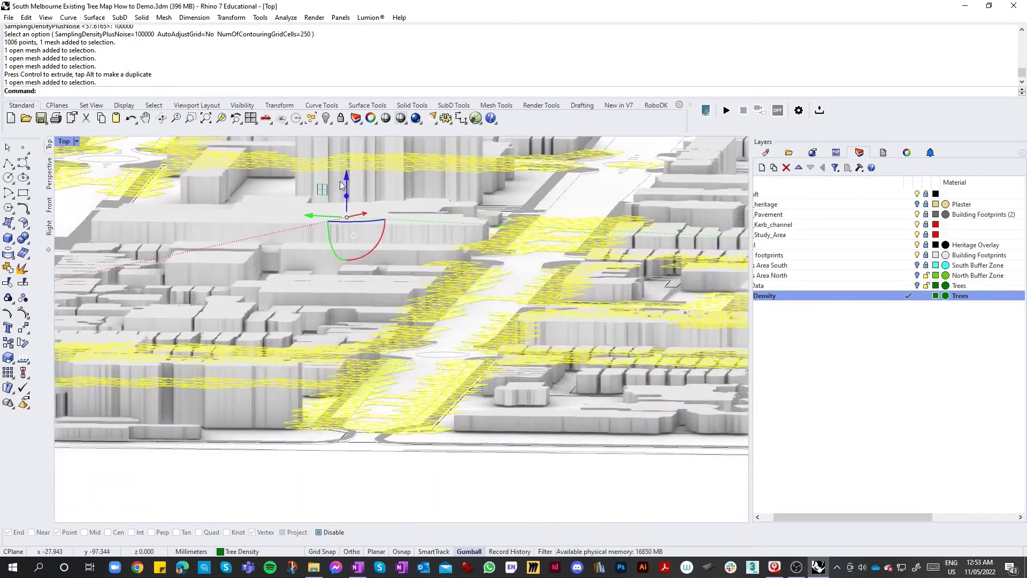
pyautogui.moveTo(344, 179); pyautogui.dragTo(346, 176)
pyautogui.press('Escape')
# Examine the raised tree density mesh along the streets, up close and across the whole city model.
pyautogui.scroll(-6, 351, 443)
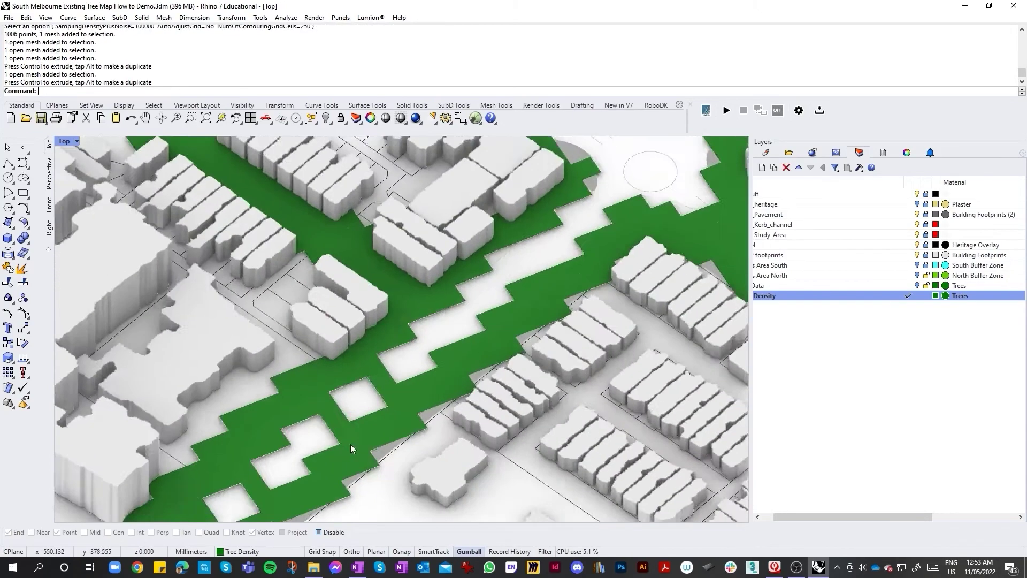
pyautogui.scroll(-3, 438, 375)
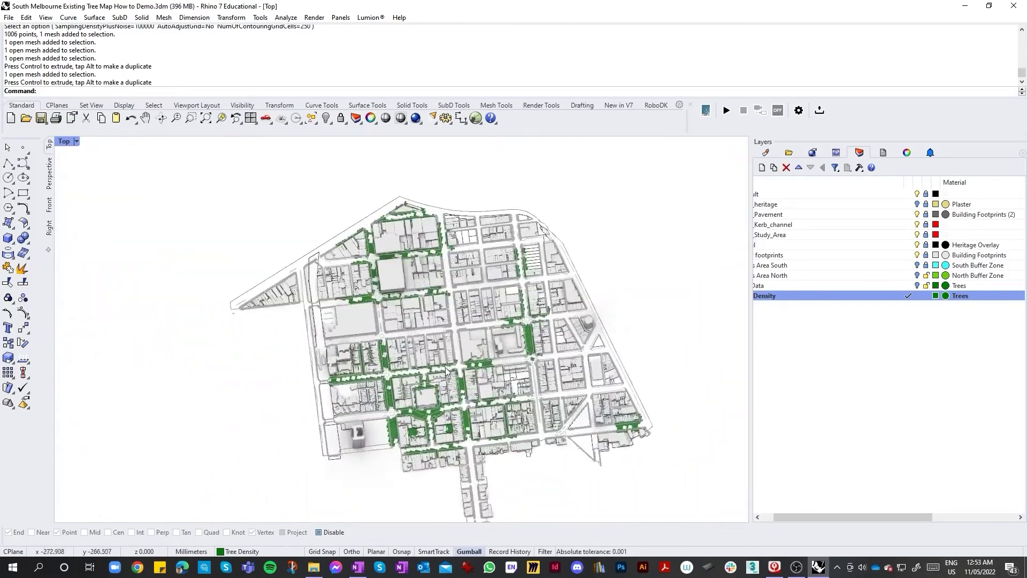
pyautogui.scroll(5, 471, 409)
pyautogui.scroll(-3, 472, 410)
pyautogui.keyDown('ctrl'); pyautogui.keyDown('shift'); pyautogui.moveTo(476, 406); pyautogui.dragTo(488, 389, button='right'); pyautogui.keyUp('shift'); pyautogui.keyUp('ctrl')
pyautogui.scroll(-2, 577, 336)
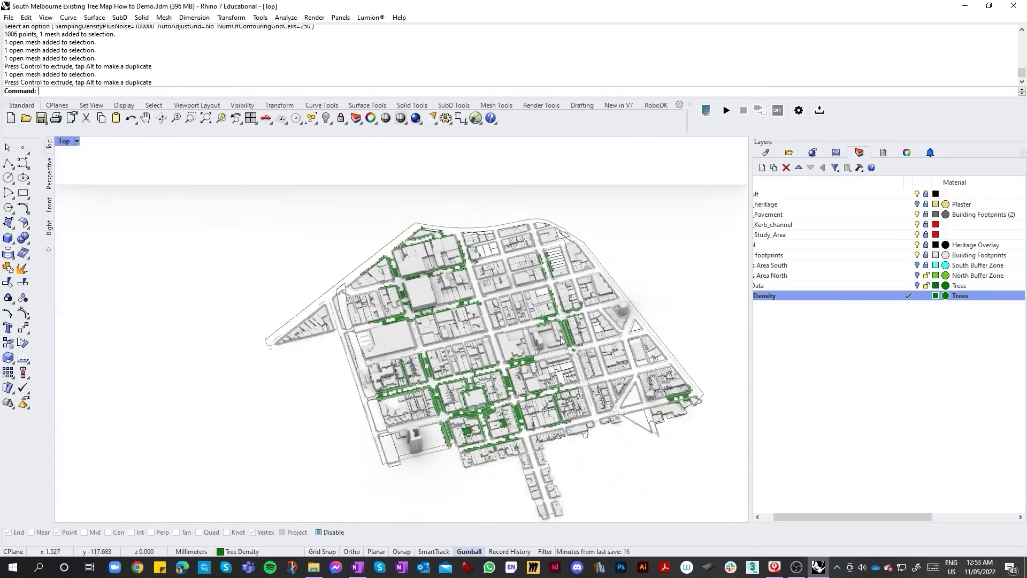
pyautogui.scroll(5, 578, 336)
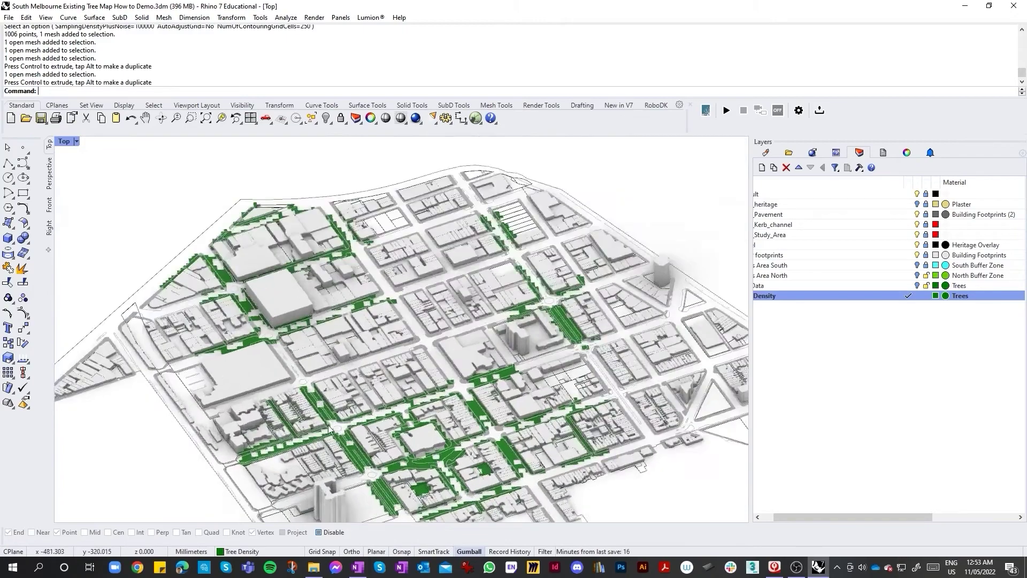
# Review the green tree canopy coverage block by block and over the full South Melbourne study area from several angles.
pyautogui.scroll(3, 313, 448)
pyautogui.scroll(-3, 321, 438)
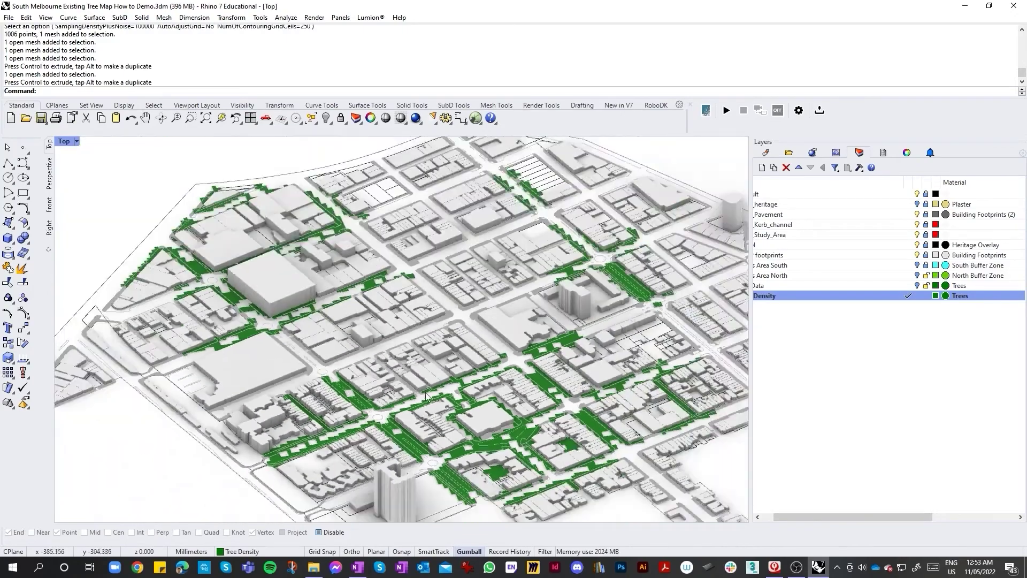
pyautogui.scroll(5, 338, 418)
pyautogui.scroll(4, 329, 383)
pyautogui.scroll(-4, 374, 385)
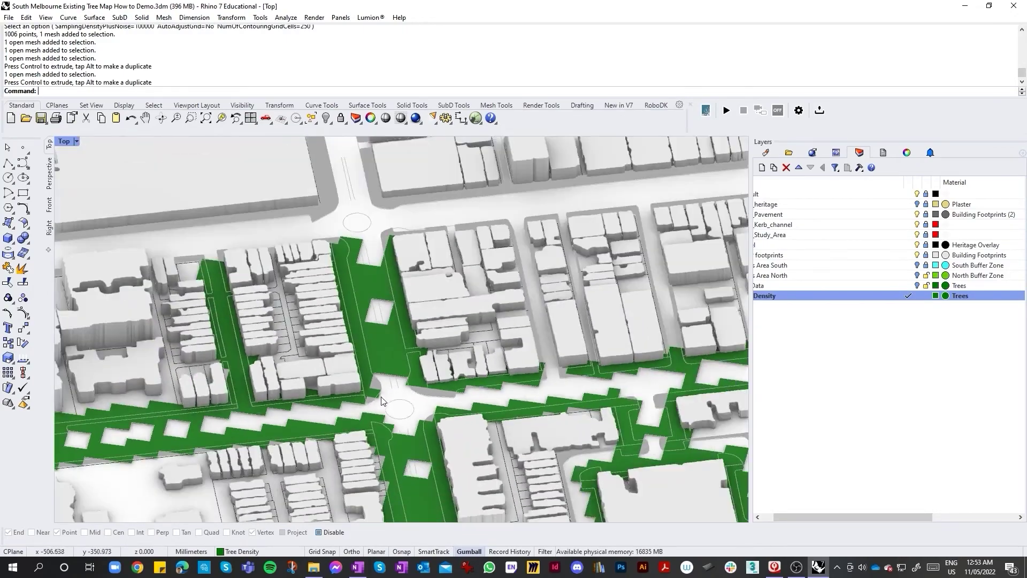
pyautogui.scroll(-8, 392, 385)
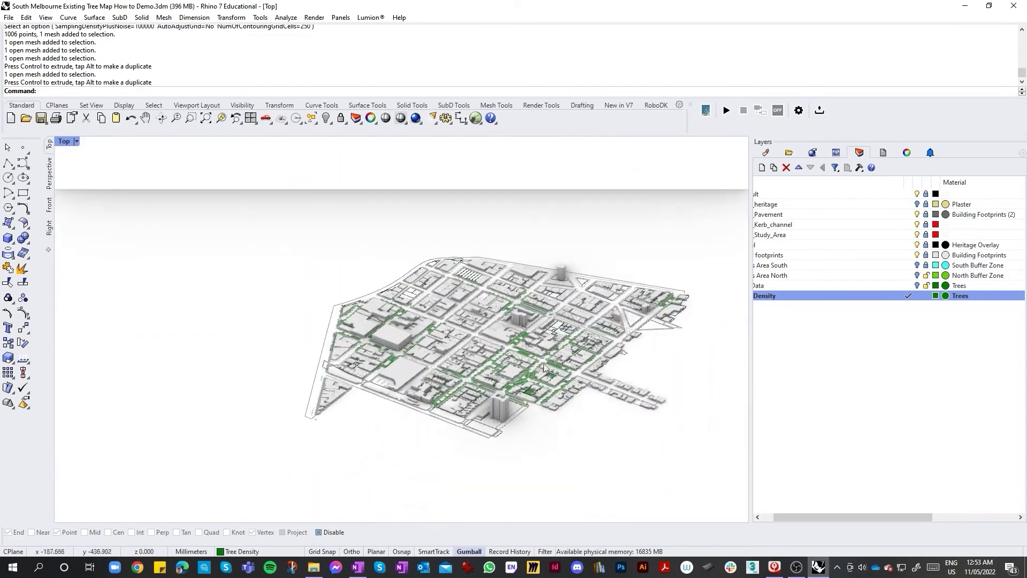
pyautogui.scroll(6, 477, 402)
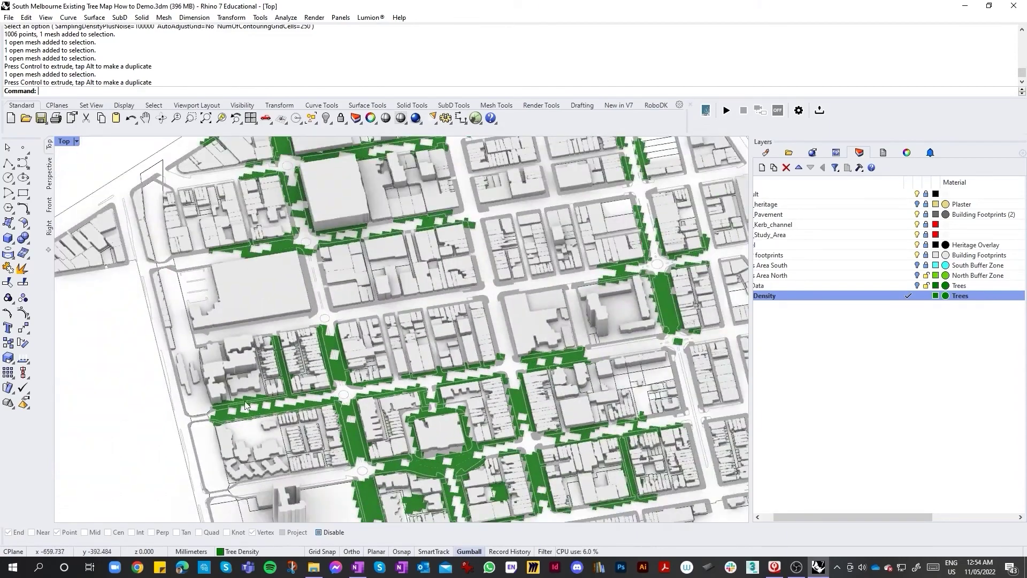
pyautogui.scroll(3, 262, 396)
pyautogui.scroll(-8, 265, 389)
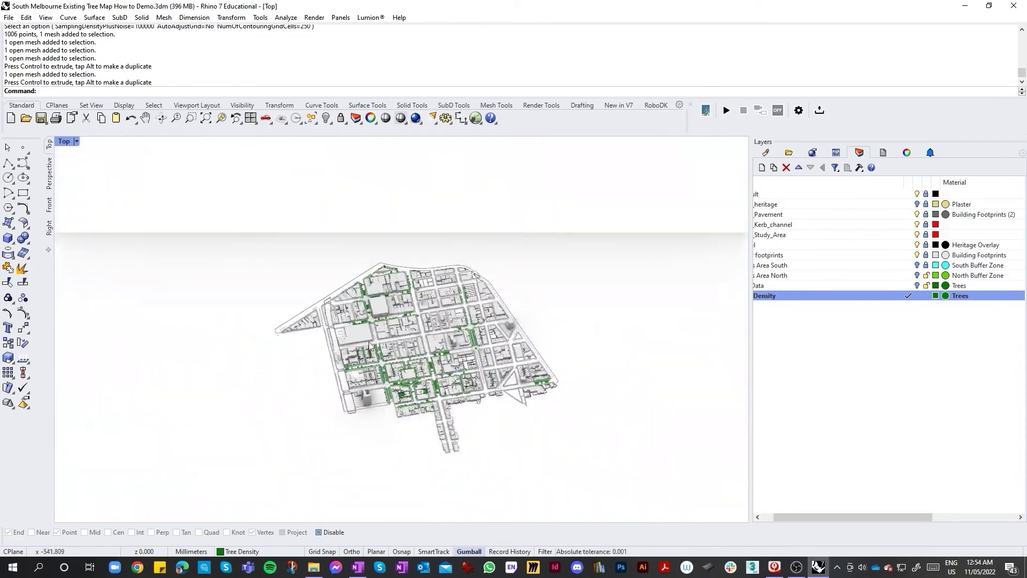
pyautogui.scroll(6, 370, 346)
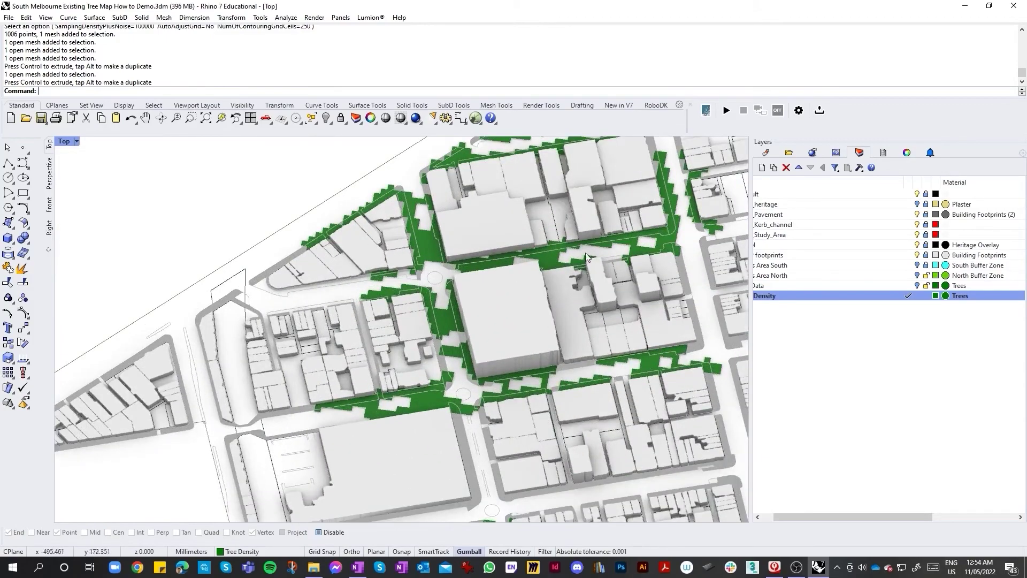
pyautogui.moveTo(450, 340); pyautogui.dragTo(488, 303, button='right')
pyautogui.scroll(-8, 488, 303)
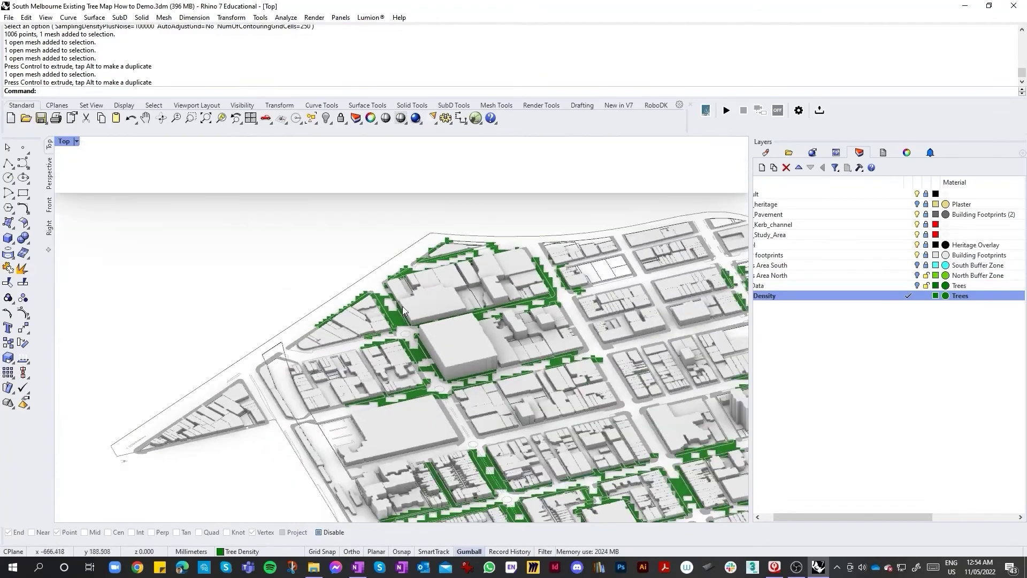
pyautogui.scroll(3, 600, 423)
pyautogui.scroll(4, 600, 423)
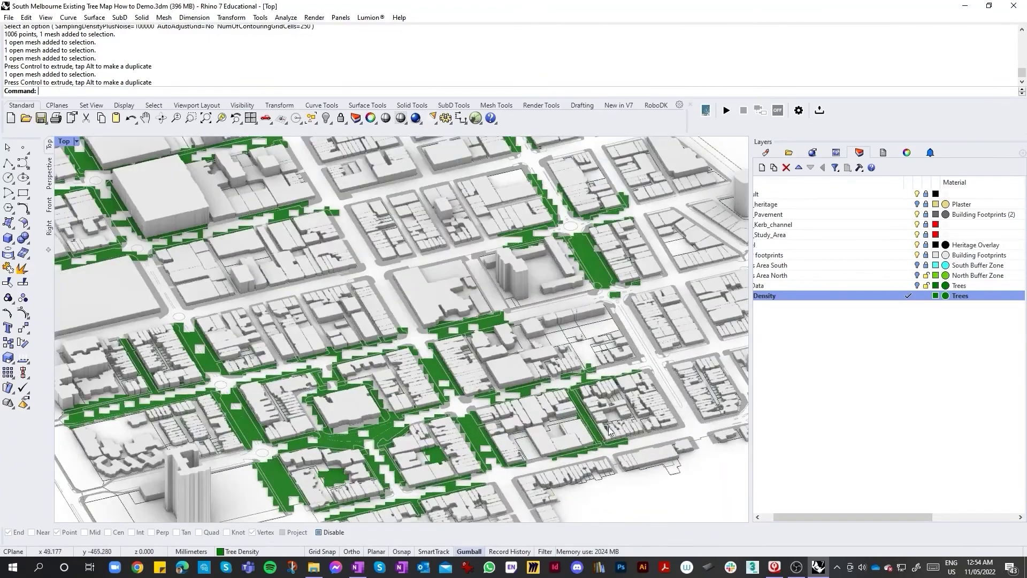
pyautogui.scroll(-3, 592, 403)
pyautogui.scroll(-3, 559, 383)
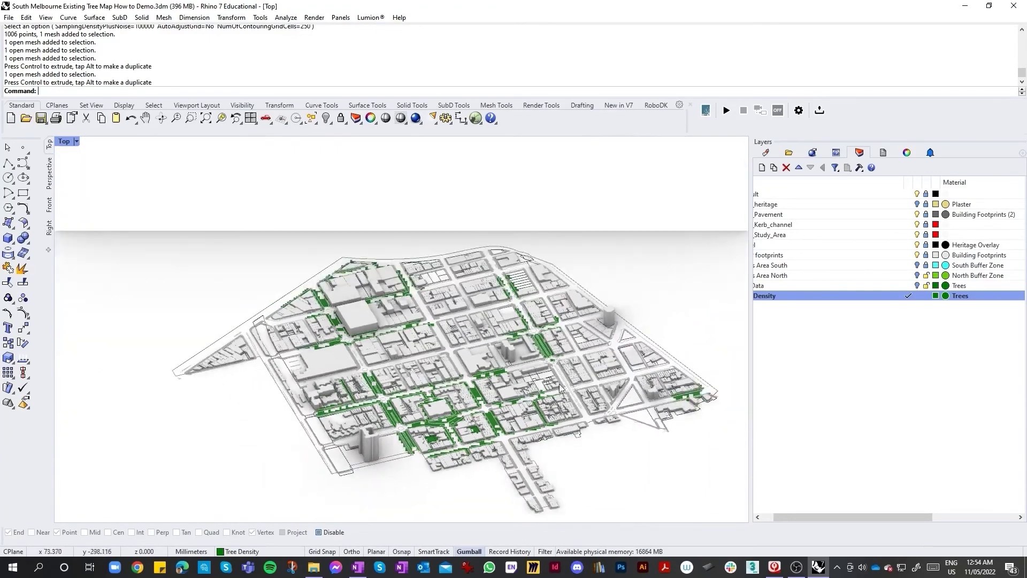
pyautogui.scroll(-4, 599, 406)
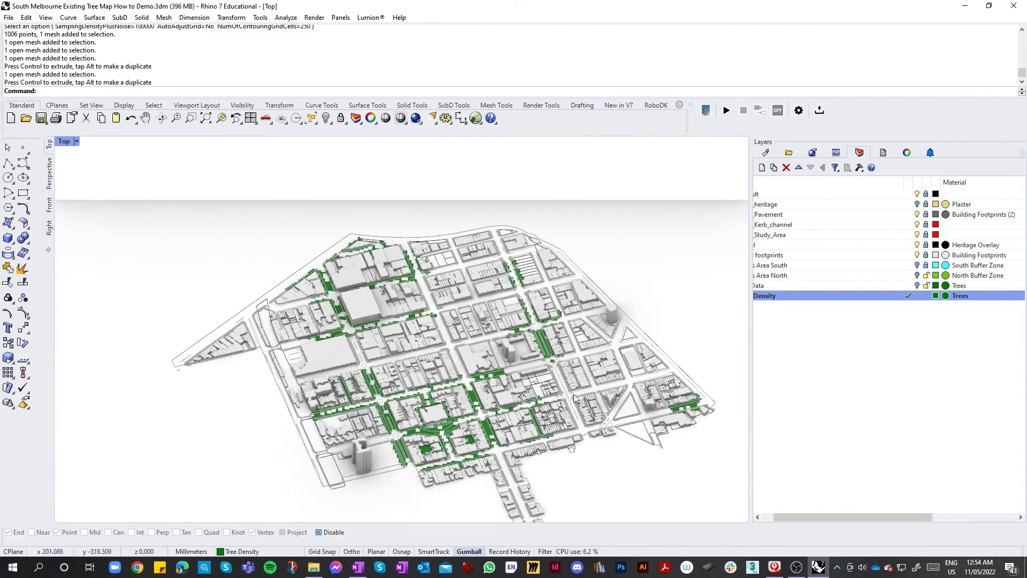
pyautogui.scroll(1, 540, 442)
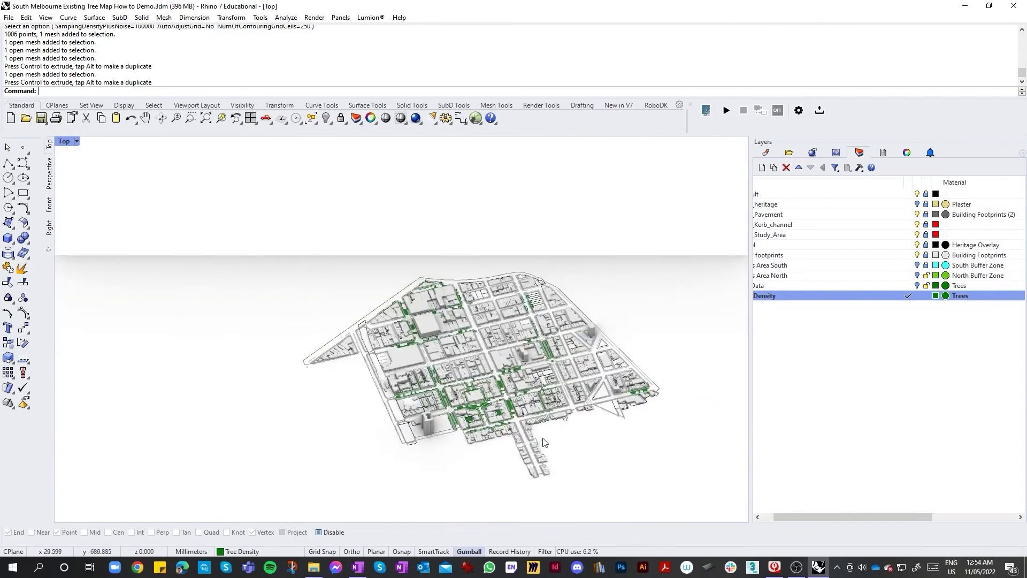
pyautogui.scroll(3, 463, 461)
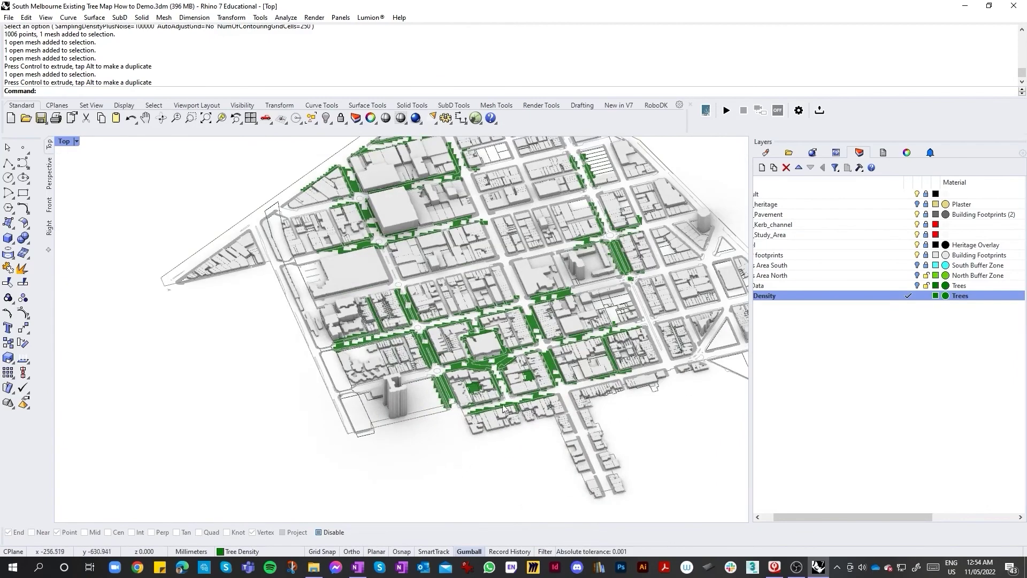
pyautogui.scroll(-2, 446, 386)
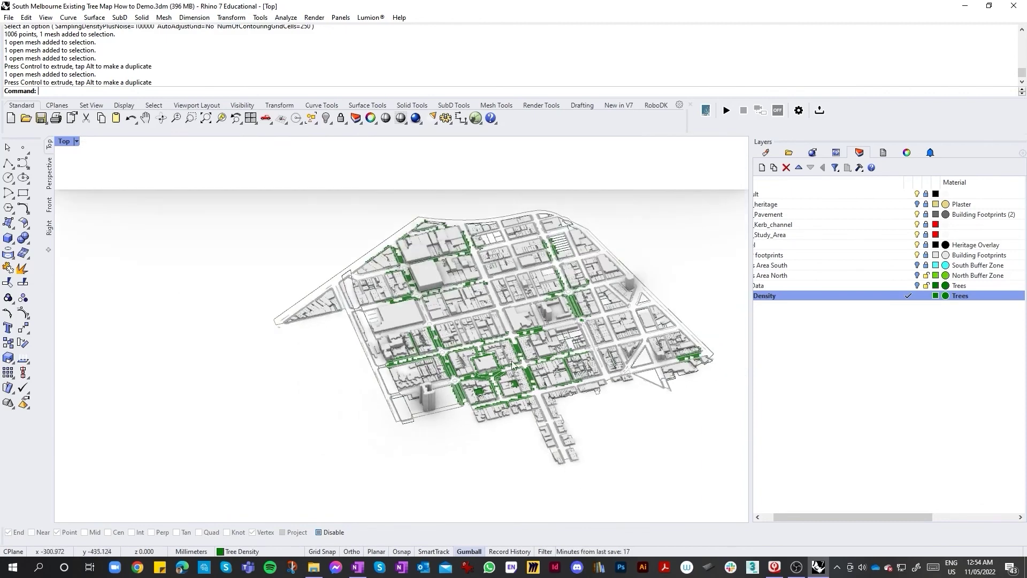